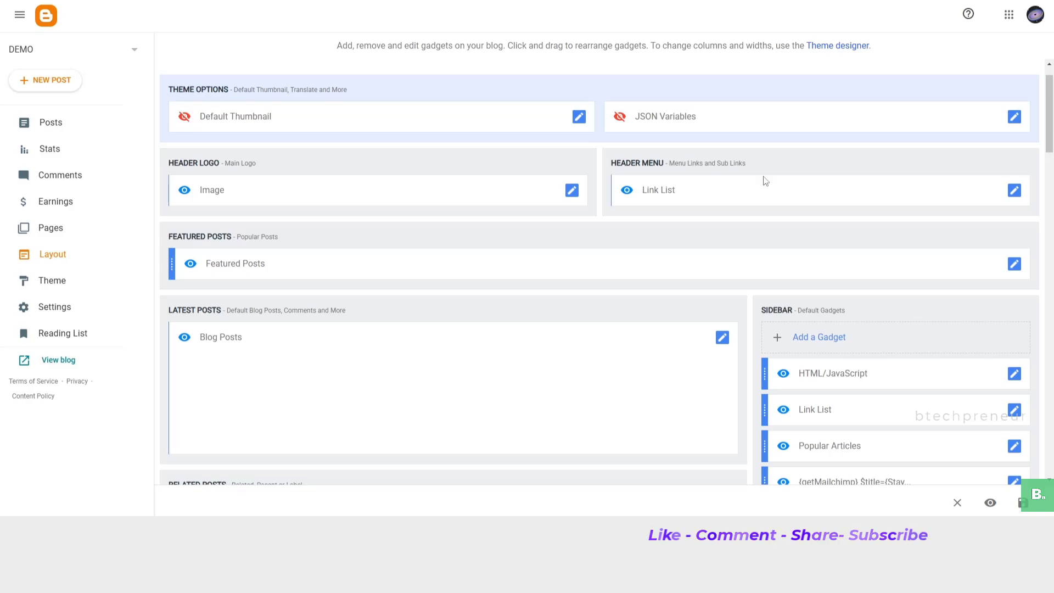
Step: Review the JSON Variables gadget and the header logo's image settings, closing both without saving
{"action": "left_click", "coordinate": [1013, 117]}
{"action": "left_click", "coordinate": [556, 344]}
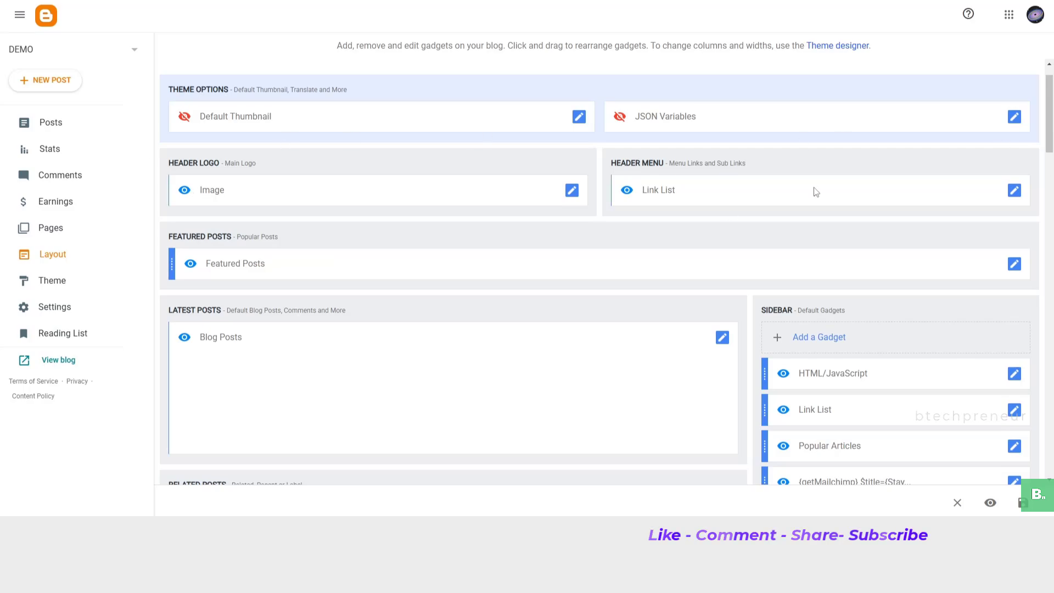
{"action": "left_click", "coordinate": [572, 192]}
{"action": "scroll", "coordinate": [522, 278], "scroll_direction": "down", "scroll_amount": 3}
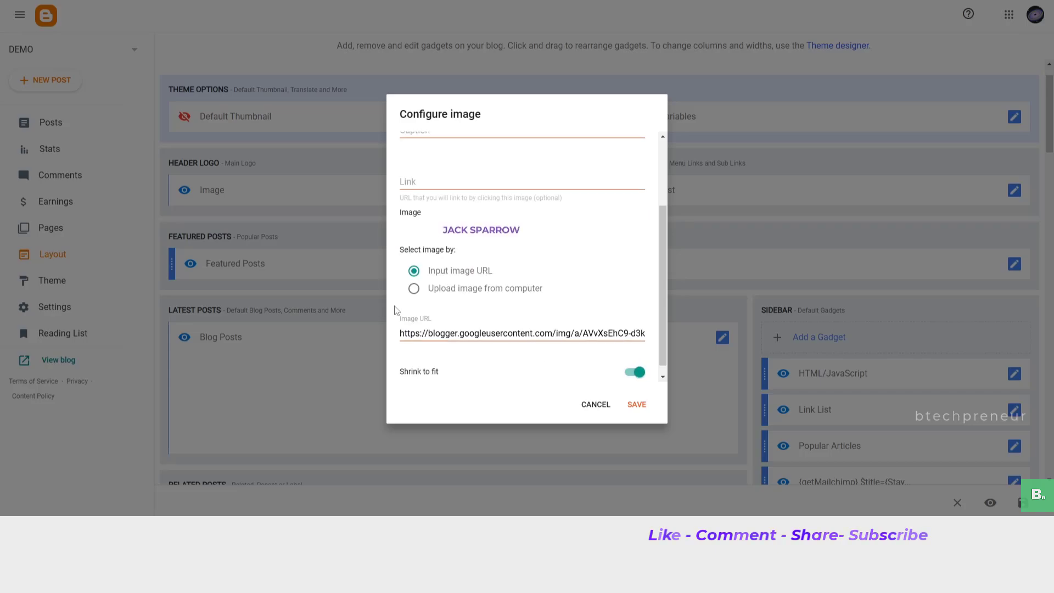
{"action": "scroll", "coordinate": [403, 273], "scroll_direction": "up", "scroll_amount": 3}
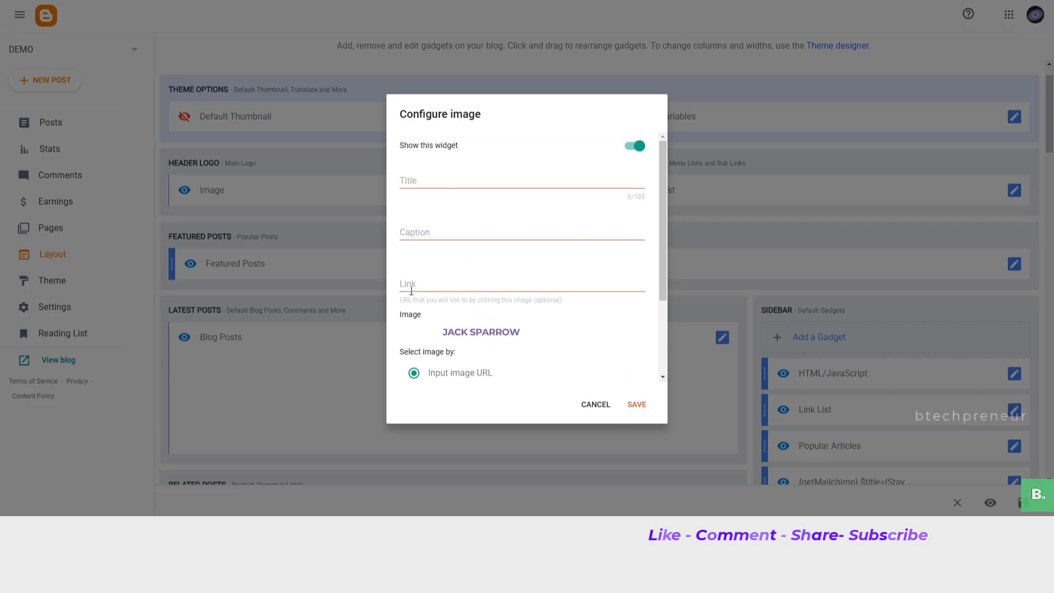
{"action": "scroll", "coordinate": [407, 286], "scroll_direction": "down", "scroll_amount": 2}
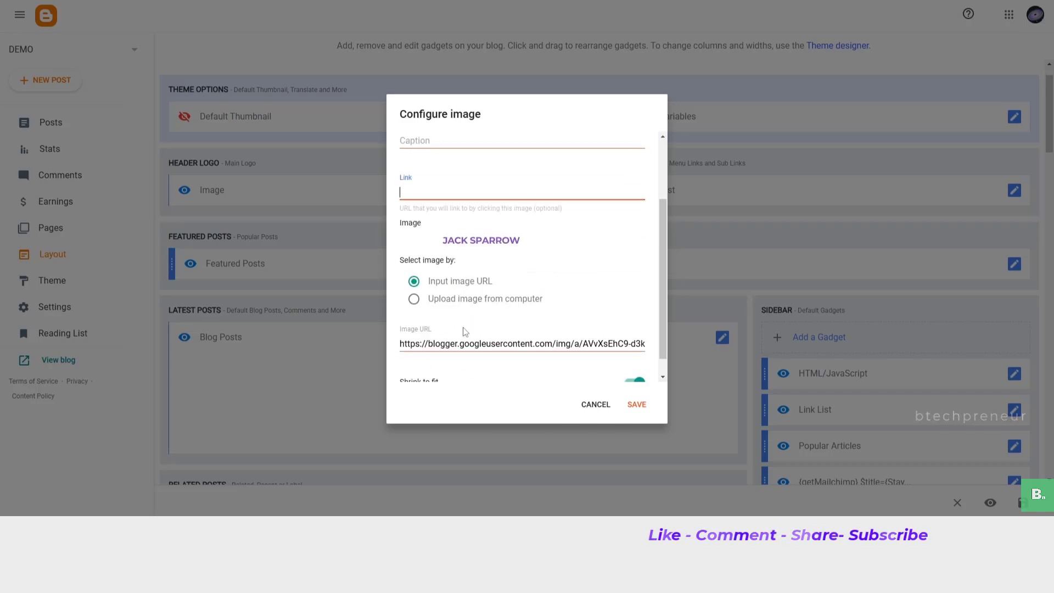
{"action": "left_click", "coordinate": [434, 300]}
{"action": "left_click", "coordinate": [594, 404]}
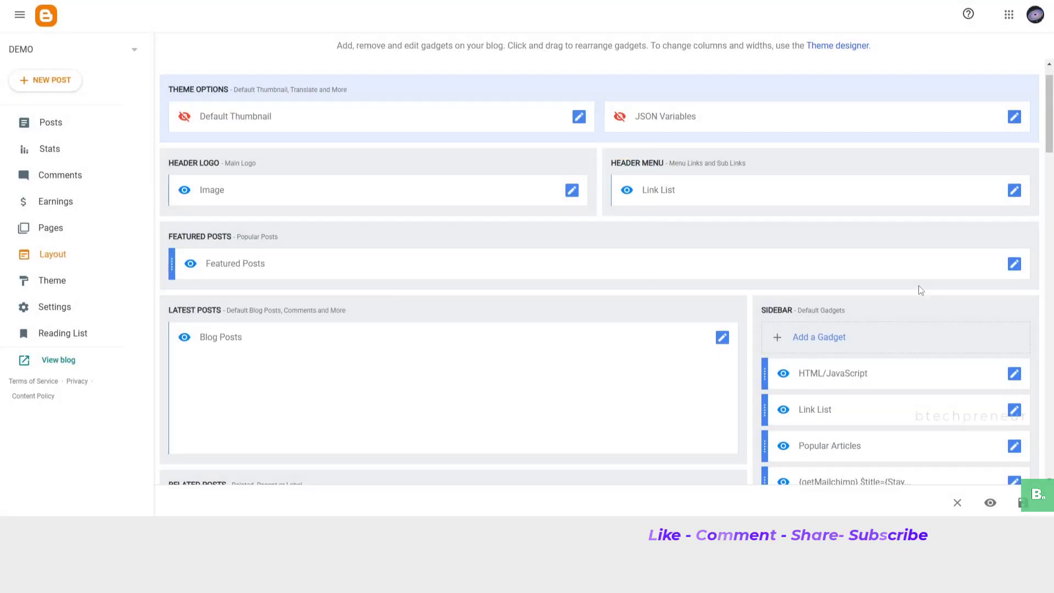
Step: Set the Blog Posts gadget's number of posts on the main page to 10
{"action": "scroll", "coordinate": [784, 375], "scroll_direction": "down", "scroll_amount": 3}
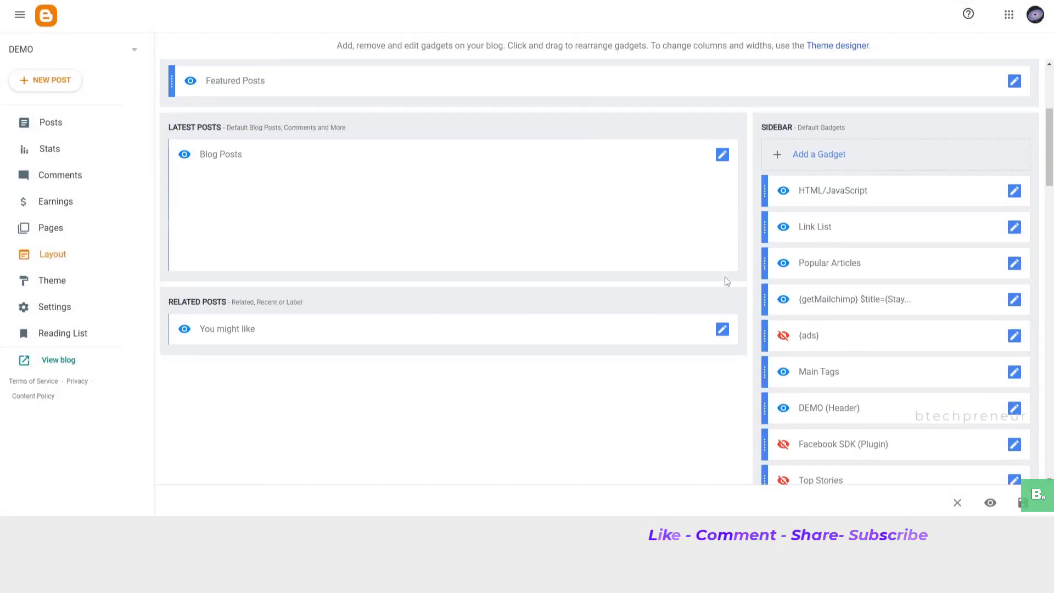
{"action": "left_click", "coordinate": [722, 154]}
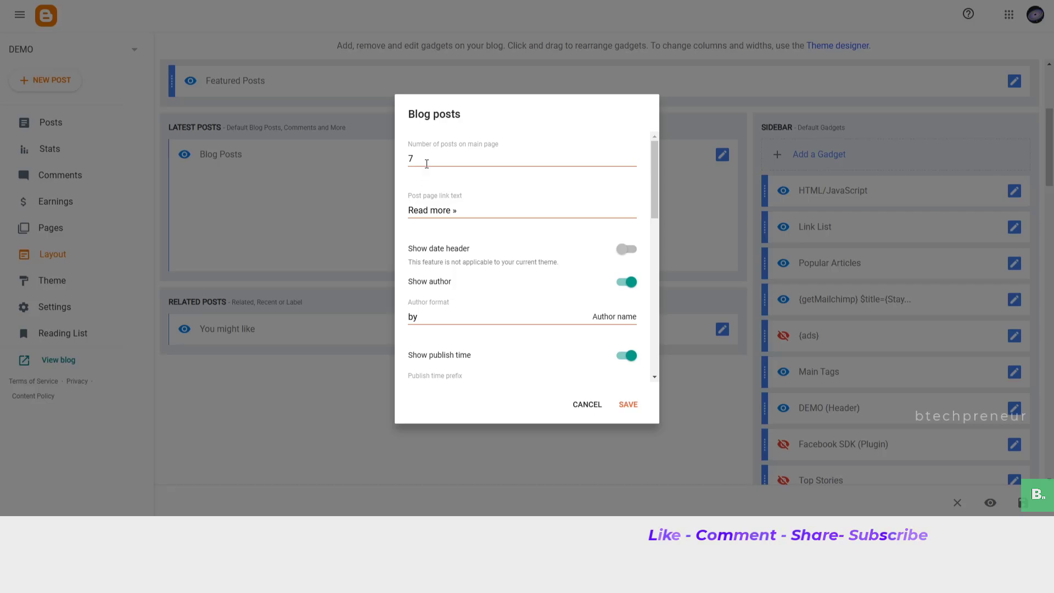
{"action": "left_click_drag", "start_coordinate": [426, 163], "coordinate": [351, 157]}
{"action": "type", "text": "10"}
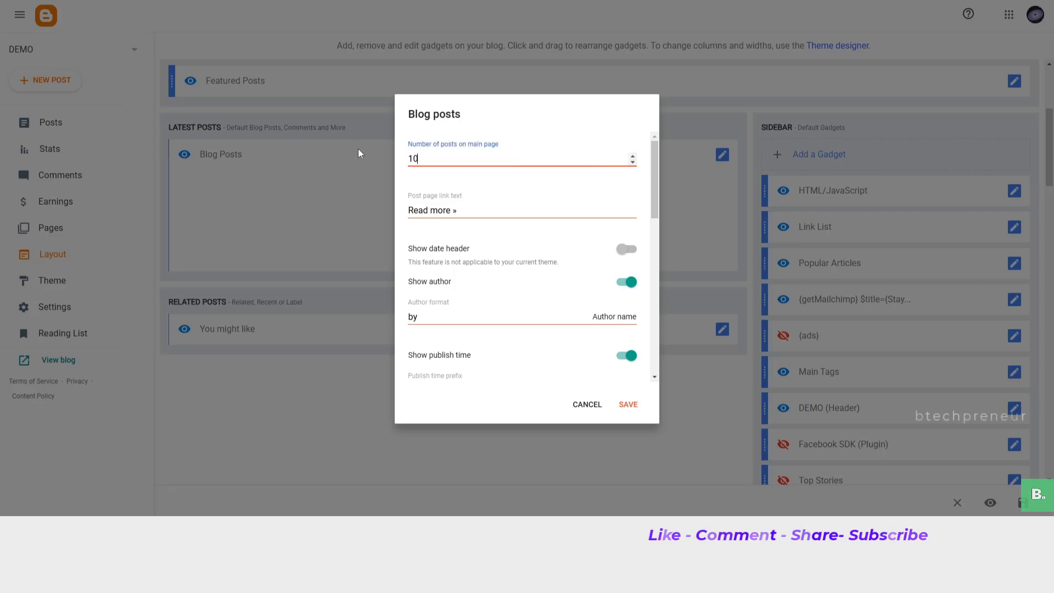
Step: Keep the "Read more »" post page link text and turn off Show author in the blog posts settings
{"action": "left_click_drag", "start_coordinate": [470, 209], "coordinate": [394, 218]}
{"action": "scroll", "coordinate": [501, 292], "scroll_direction": "down", "scroll_amount": 2}
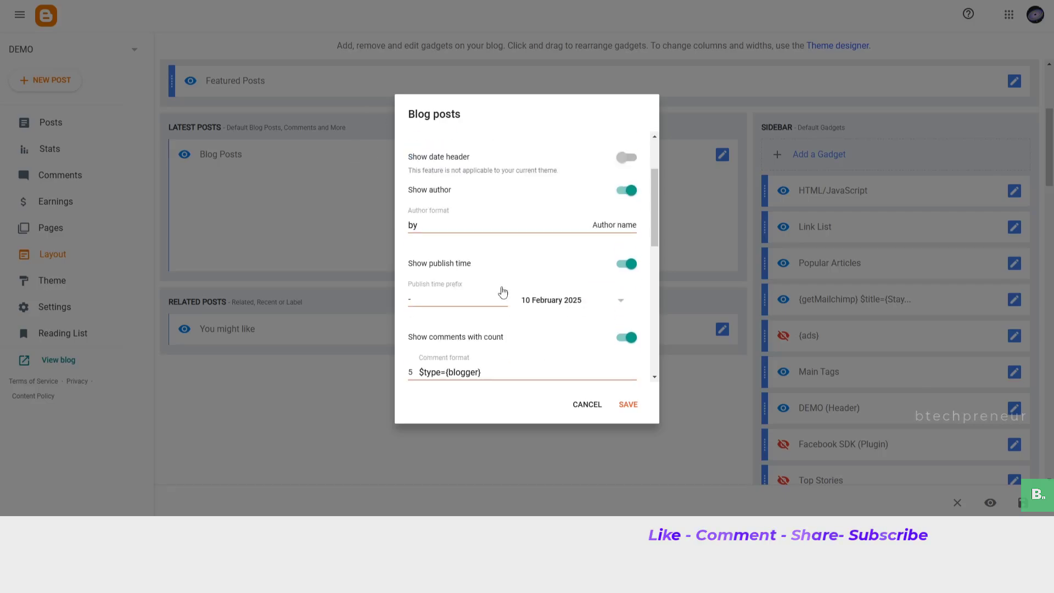
{"action": "scroll", "coordinate": [460, 262], "scroll_direction": "up", "scroll_amount": 2}
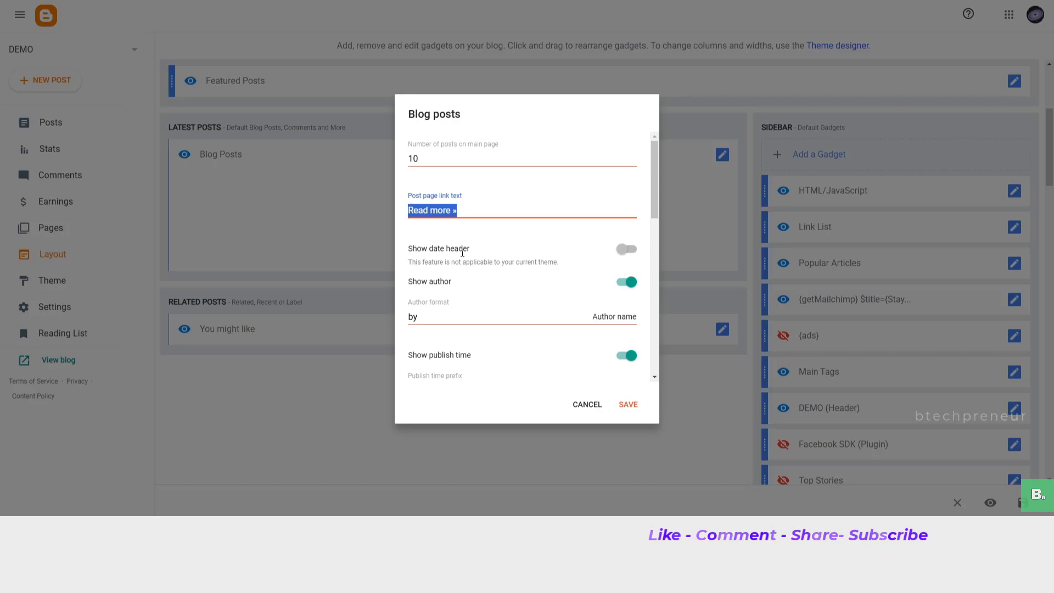
{"action": "left_click", "coordinate": [469, 206]}
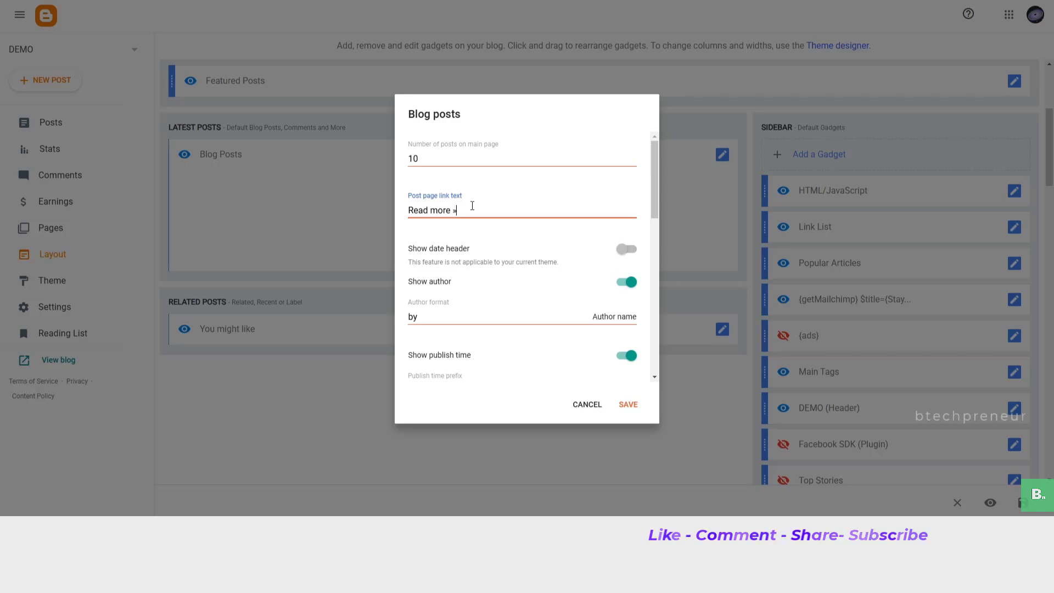
{"action": "triple_click", "coordinate": [469, 206]}
{"action": "left_click", "coordinate": [636, 283]}
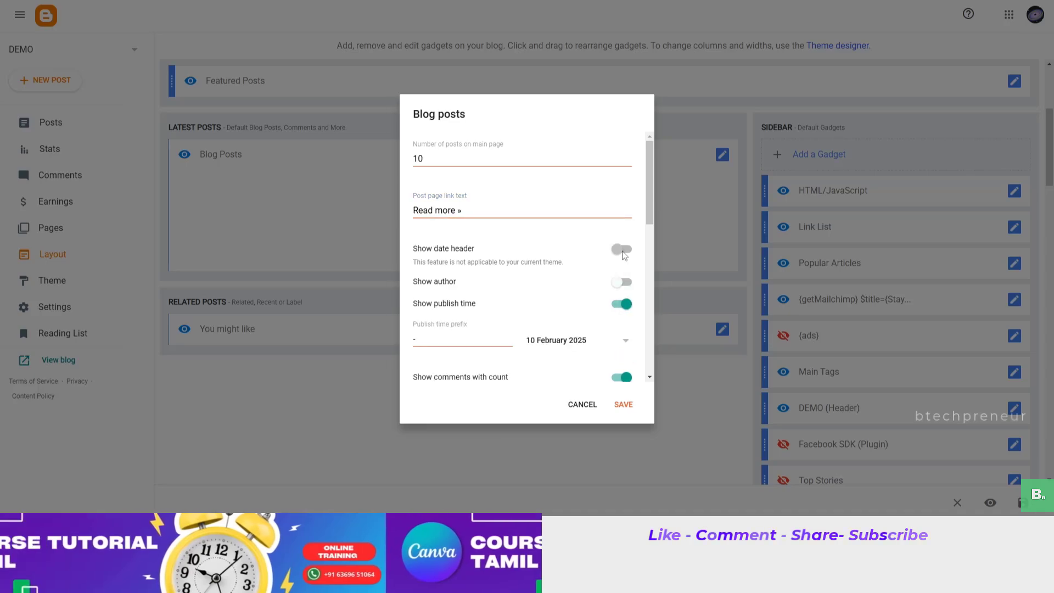
Step: Turn off Show author profile in the blog posts settings
{"action": "scroll", "coordinate": [537, 266], "scroll_direction": "down", "scroll_amount": 4}
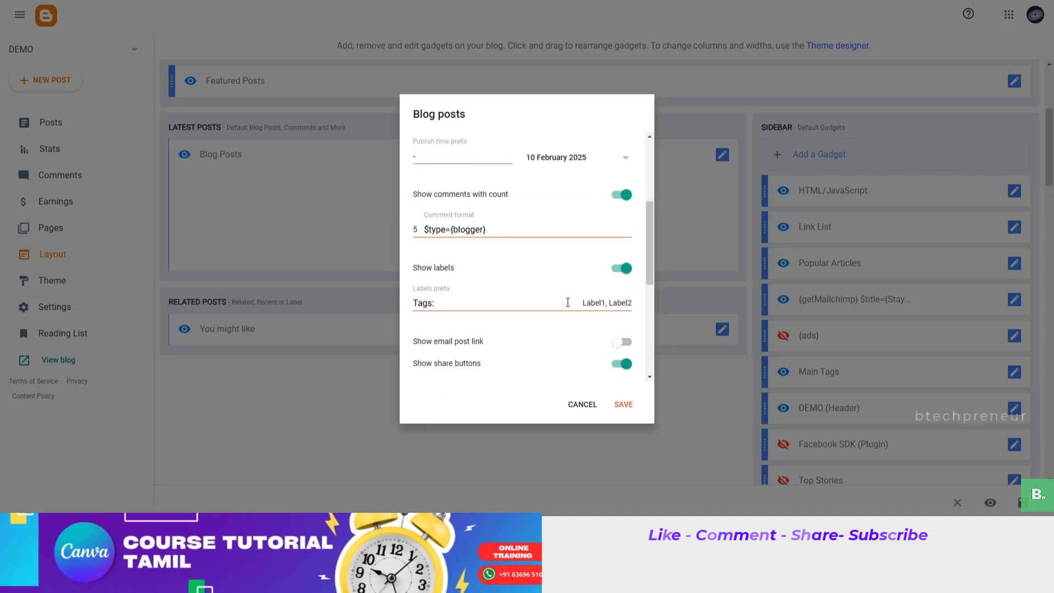
{"action": "scroll", "coordinate": [510, 252], "scroll_direction": "up", "scroll_amount": 3}
{"action": "scroll", "coordinate": [575, 315], "scroll_direction": "down", "scroll_amount": 3}
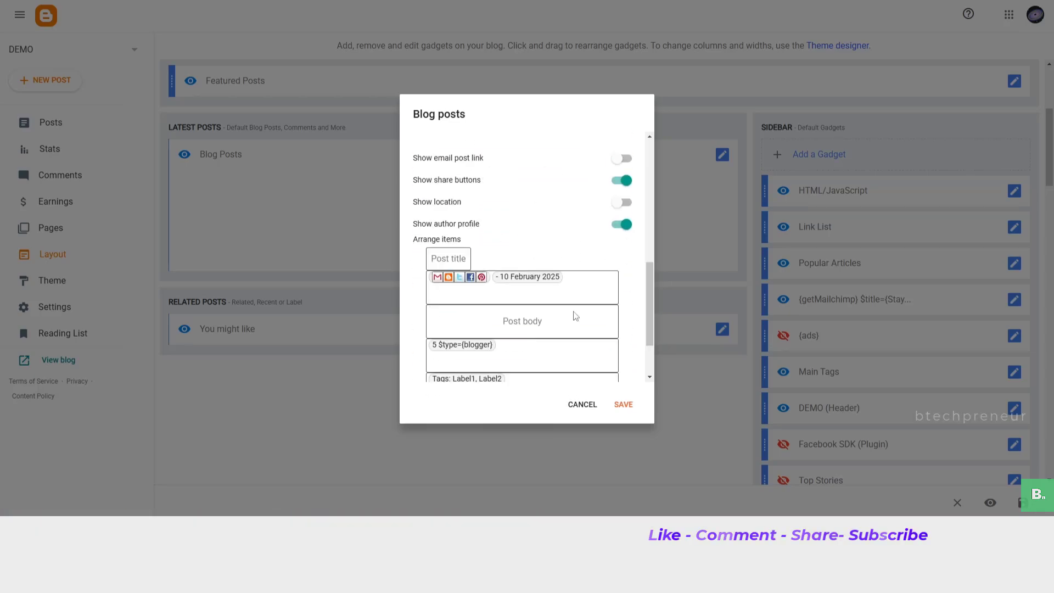
{"action": "left_click", "coordinate": [622, 225]}
Step: Try hiding the share buttons and showing the location in the blog posts settings, switching each option back
{"action": "left_click", "coordinate": [623, 180]}
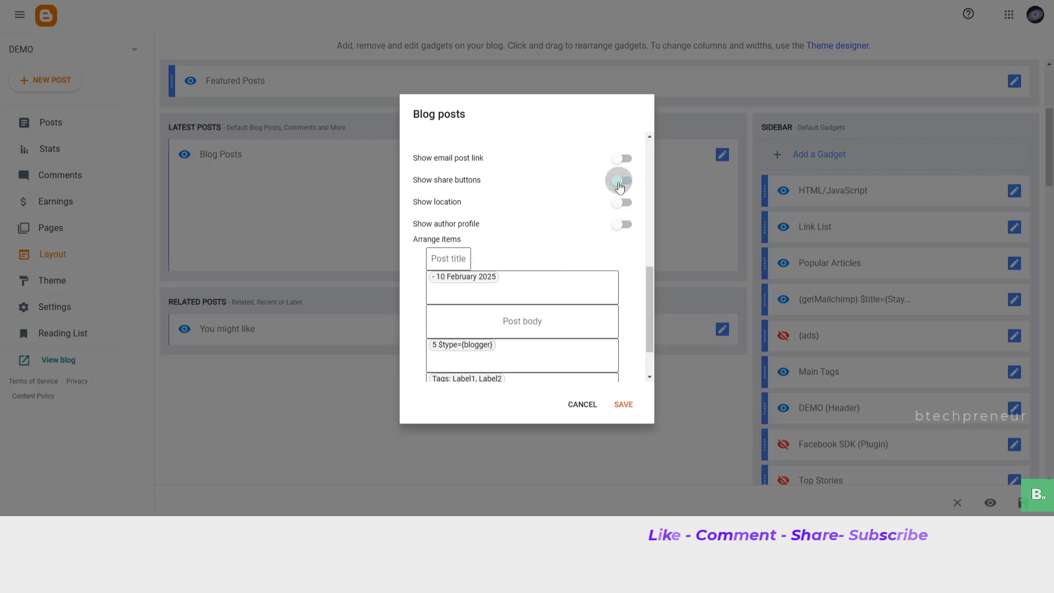
{"action": "left_click", "coordinate": [624, 177]}
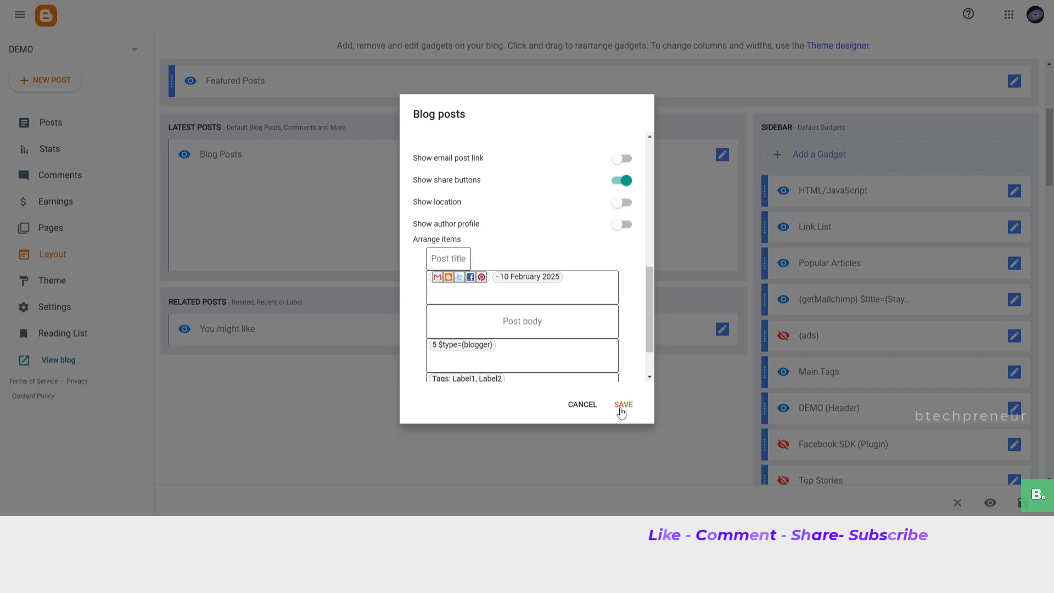
{"action": "left_click", "coordinate": [623, 203]}
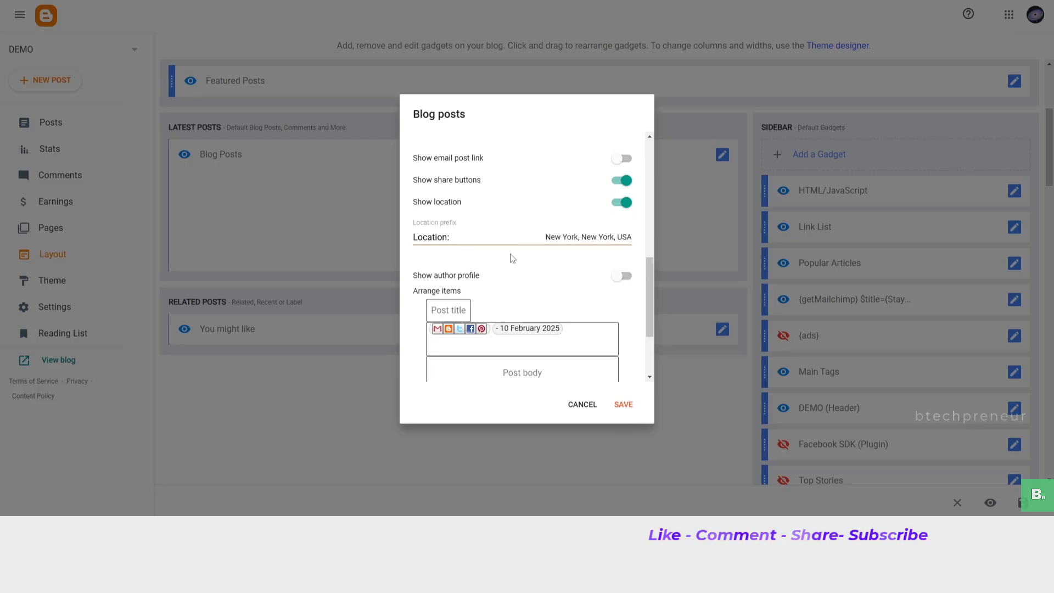
{"action": "double_click", "coordinate": [494, 235]}
{"action": "left_click", "coordinate": [623, 202]}
Step: Save the blog posts gadget settings
{"action": "scroll", "coordinate": [593, 307], "scroll_direction": "down", "scroll_amount": 1}
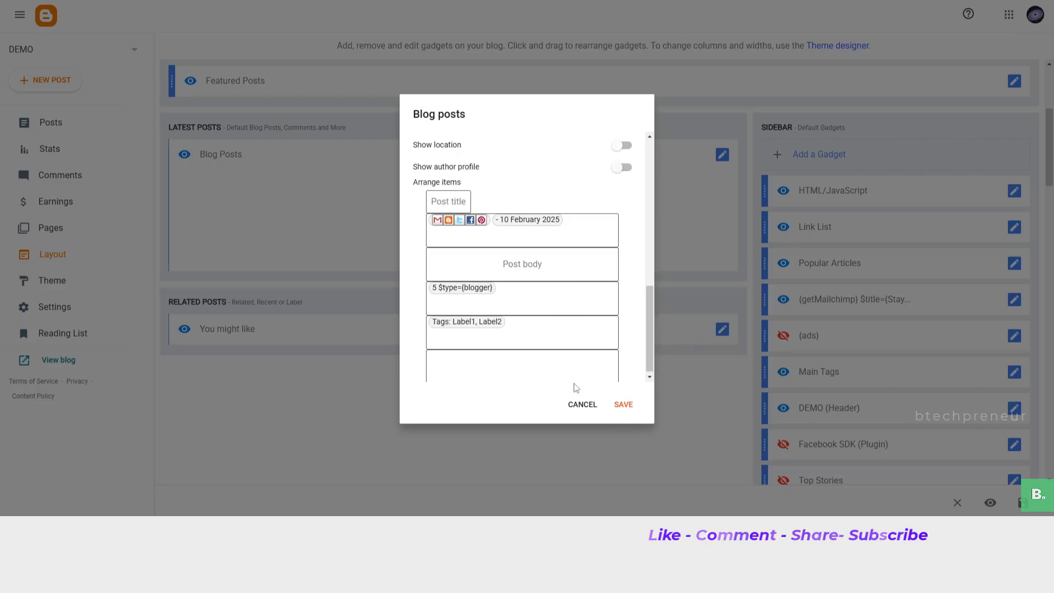
{"action": "left_click", "coordinate": [623, 405]}
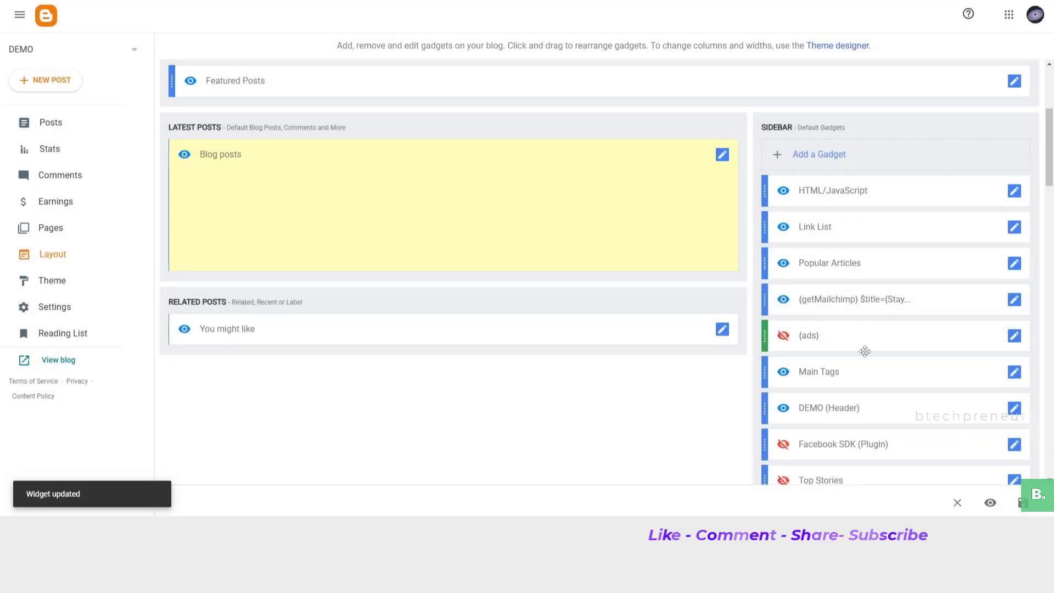
Step: Check the results value in the "You might like" related posts gadget and save the gadget
{"action": "left_click", "coordinate": [722, 329]}
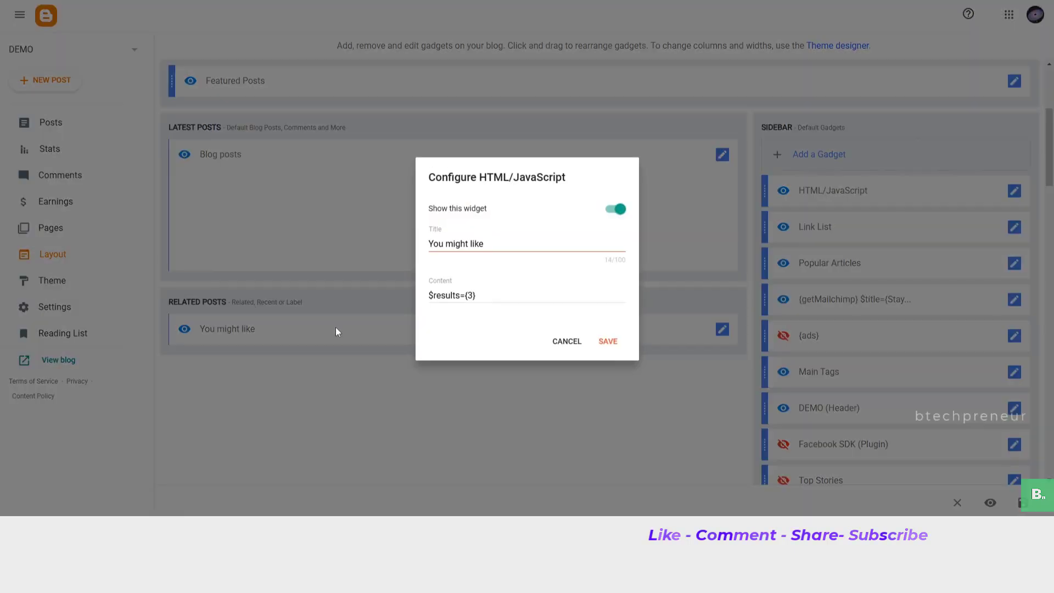
{"action": "left_click", "coordinate": [470, 295]}
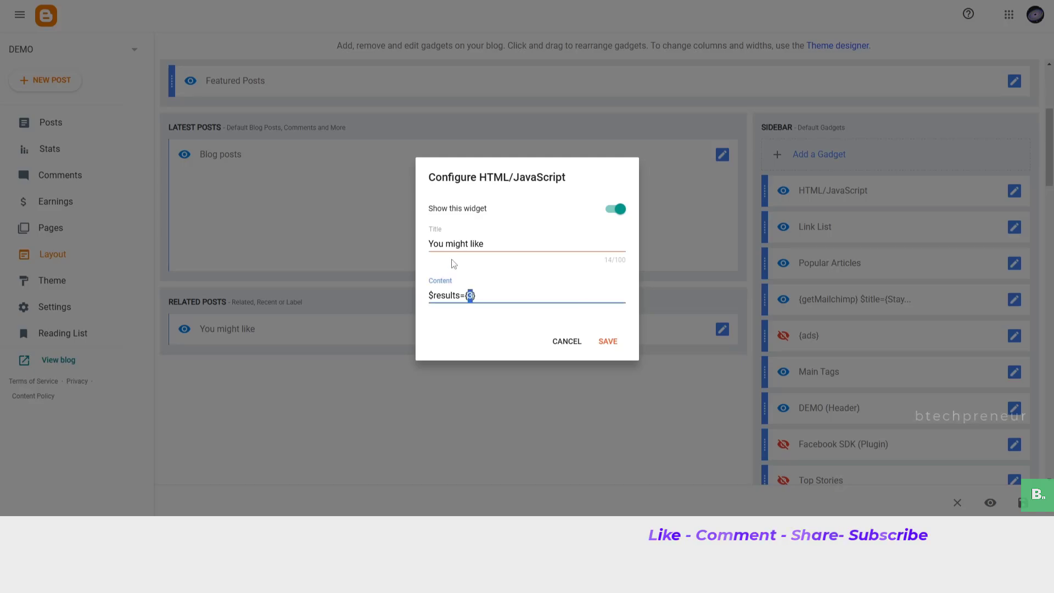
{"action": "left_click", "coordinate": [607, 341]}
Step: View the configuration of a new AdSense gadget for the sidebar and cancel it
{"action": "scroll", "coordinate": [881, 252], "scroll_direction": "down", "scroll_amount": 2}
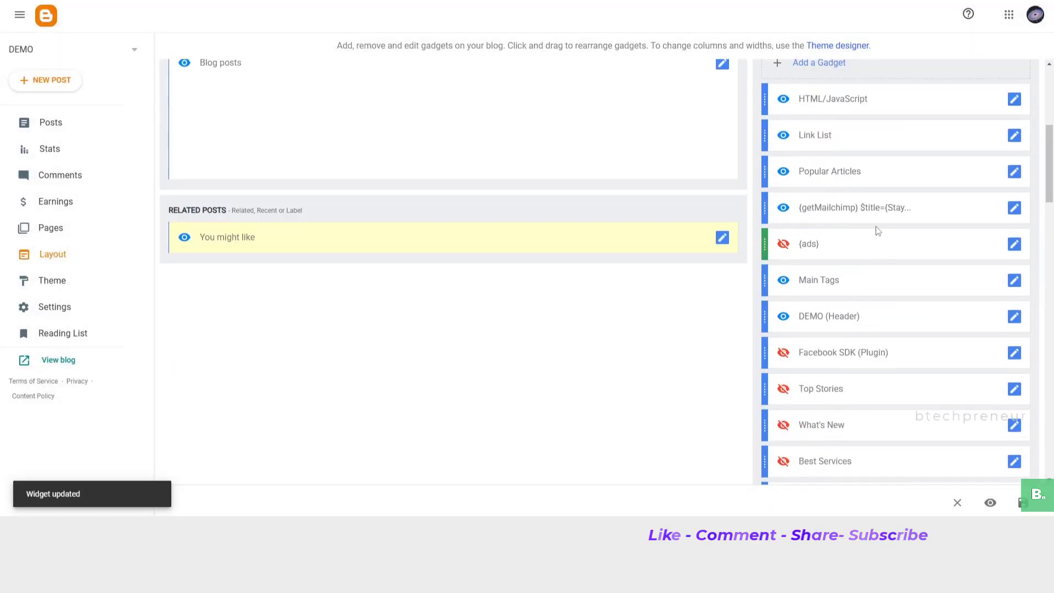
{"action": "scroll", "coordinate": [845, 96], "scroll_direction": "up", "scroll_amount": 4}
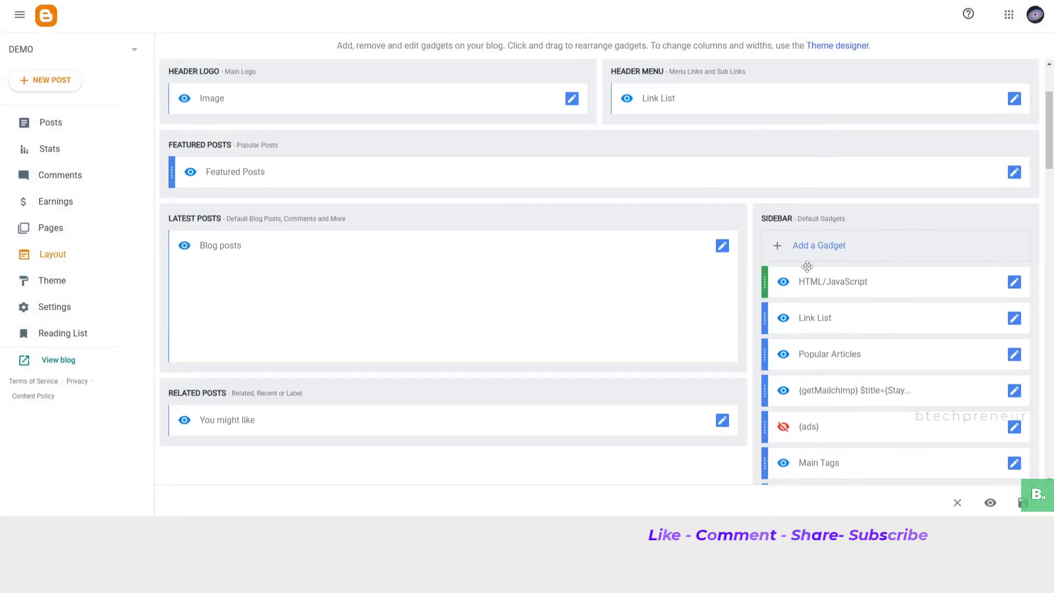
{"action": "scroll", "coordinate": [807, 167], "scroll_direction": "down", "scroll_amount": 2}
{"action": "left_click", "coordinate": [811, 160]}
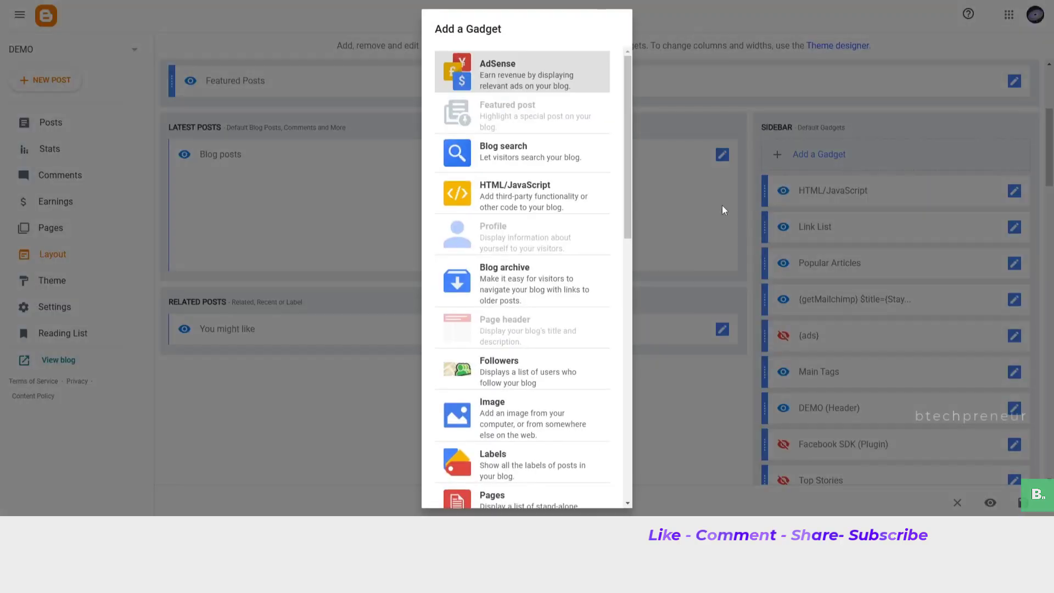
{"action": "left_click", "coordinate": [495, 71]}
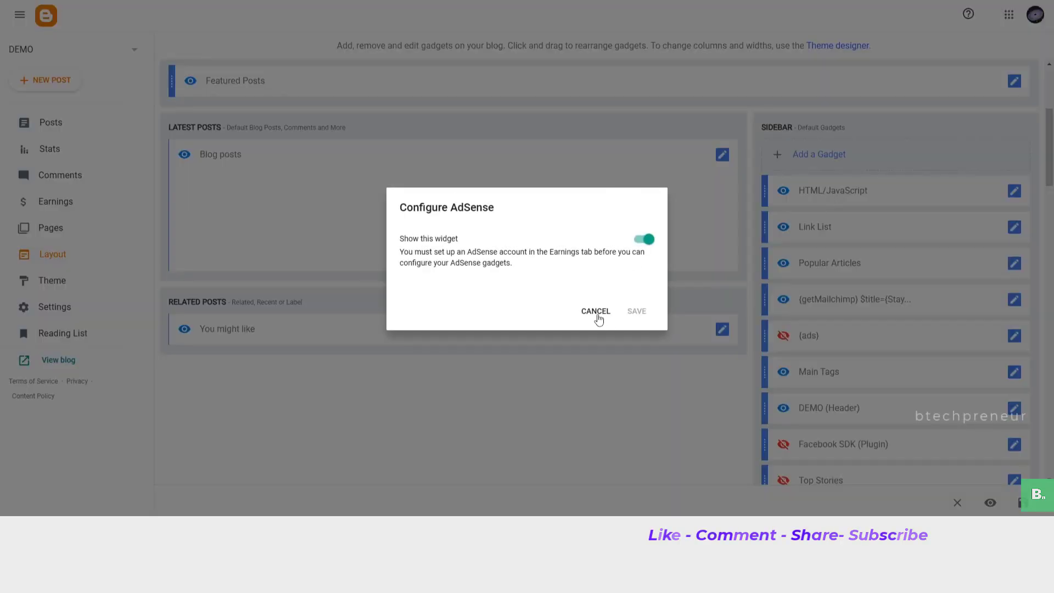
{"action": "left_click", "coordinate": [598, 317]}
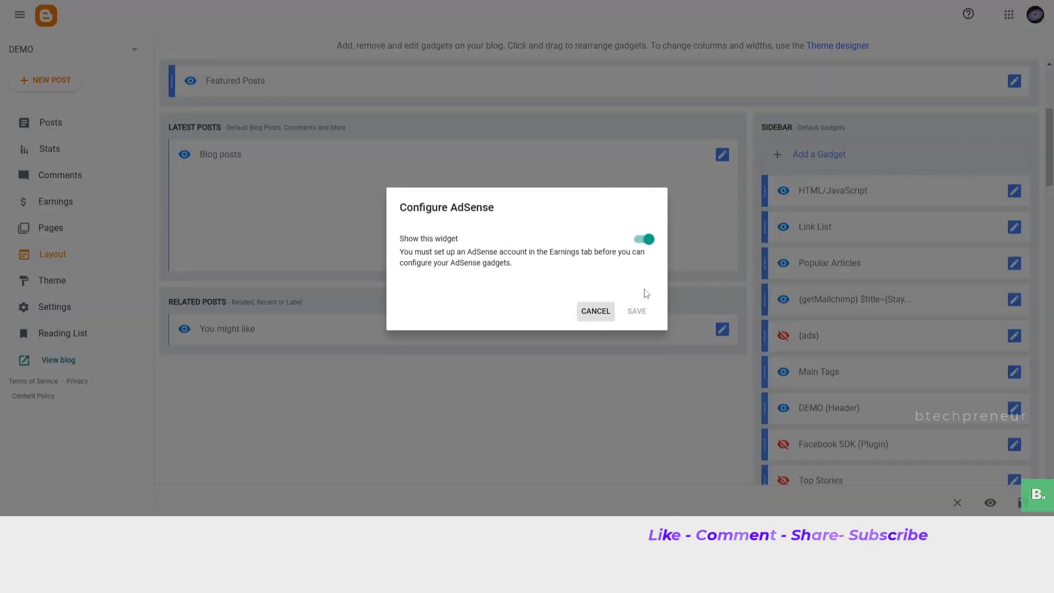
Step: View the title and content fields of a new HTML/JavaScript gadget for the sidebar and cancel it
{"action": "left_click", "coordinate": [806, 155]}
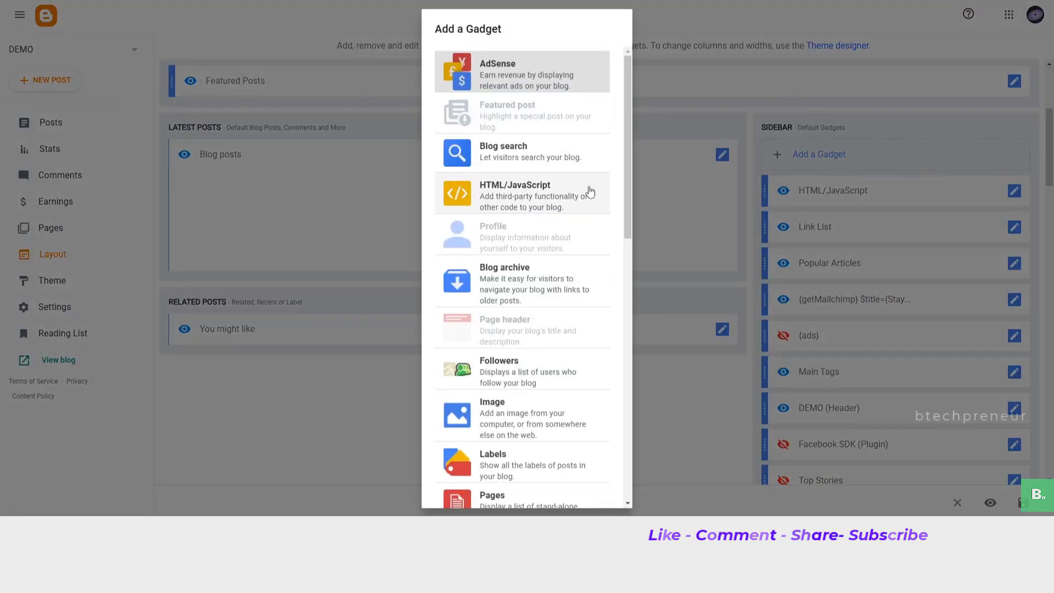
{"action": "left_click", "coordinate": [506, 208]}
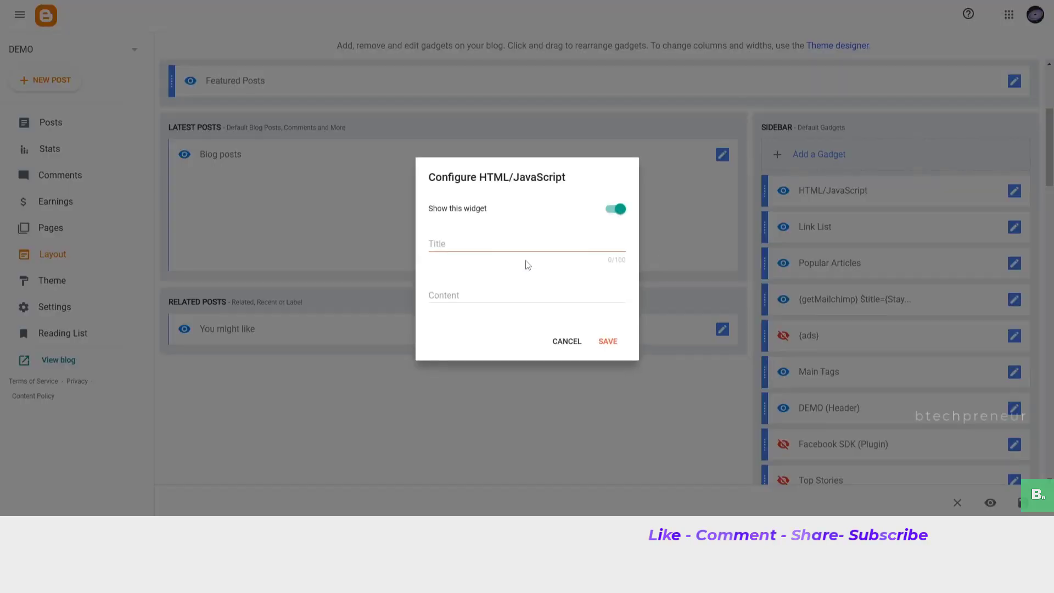
{"action": "left_click", "coordinate": [492, 294]}
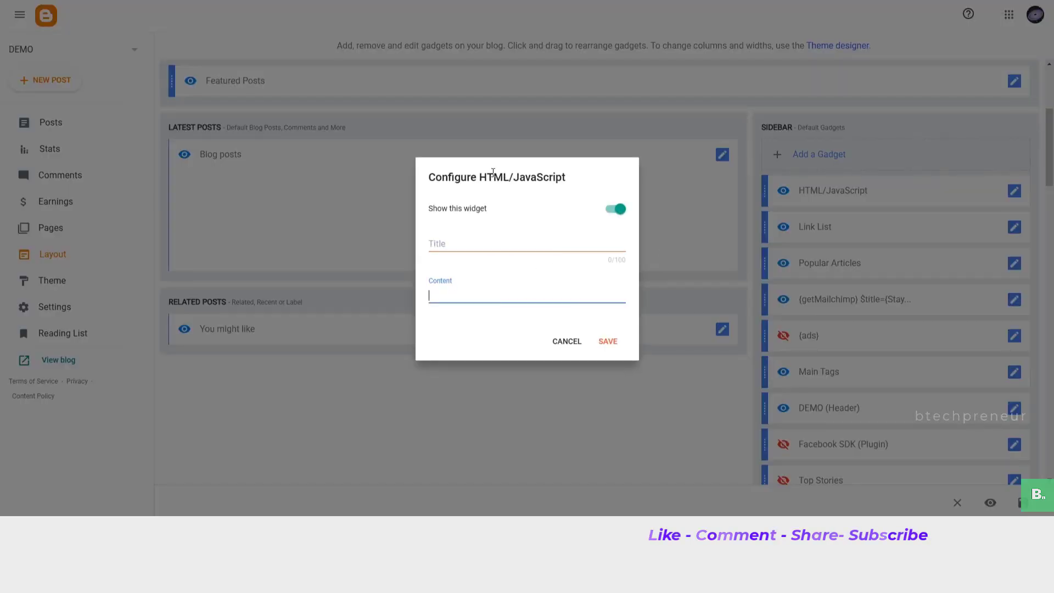
{"action": "left_click_drag", "start_coordinate": [480, 177], "coordinate": [571, 195]}
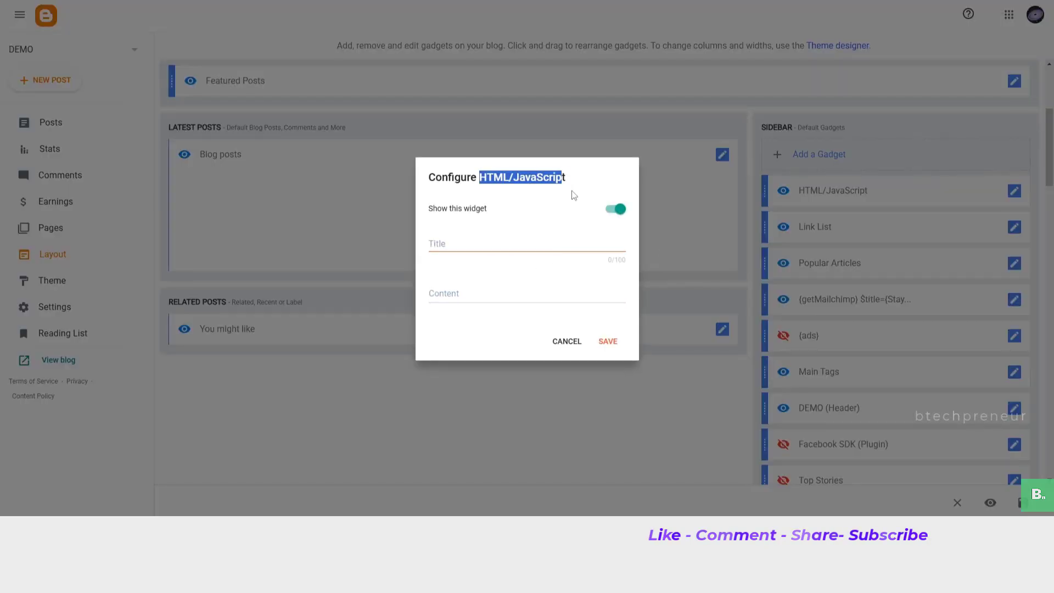
{"action": "left_click", "coordinate": [568, 341]}
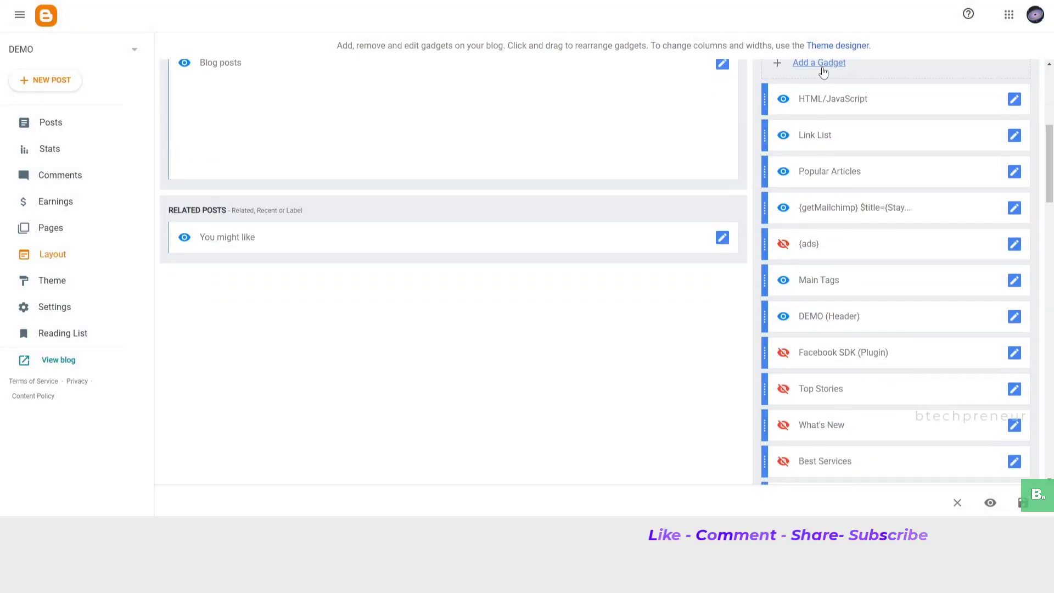
Step: View the sorting and display options of a new Labels gadget for the sidebar and cancel it
{"action": "left_click", "coordinate": [822, 69]}
{"action": "scroll", "coordinate": [503, 246], "scroll_direction": "down", "scroll_amount": 2}
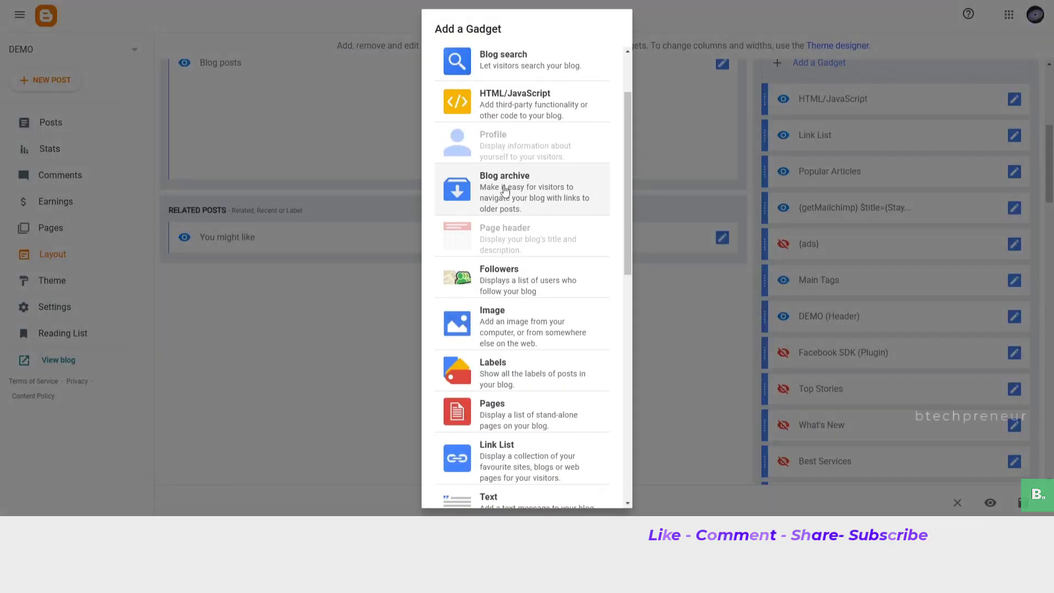
{"action": "scroll", "coordinate": [505, 190], "scroll_direction": "down", "scroll_amount": 2}
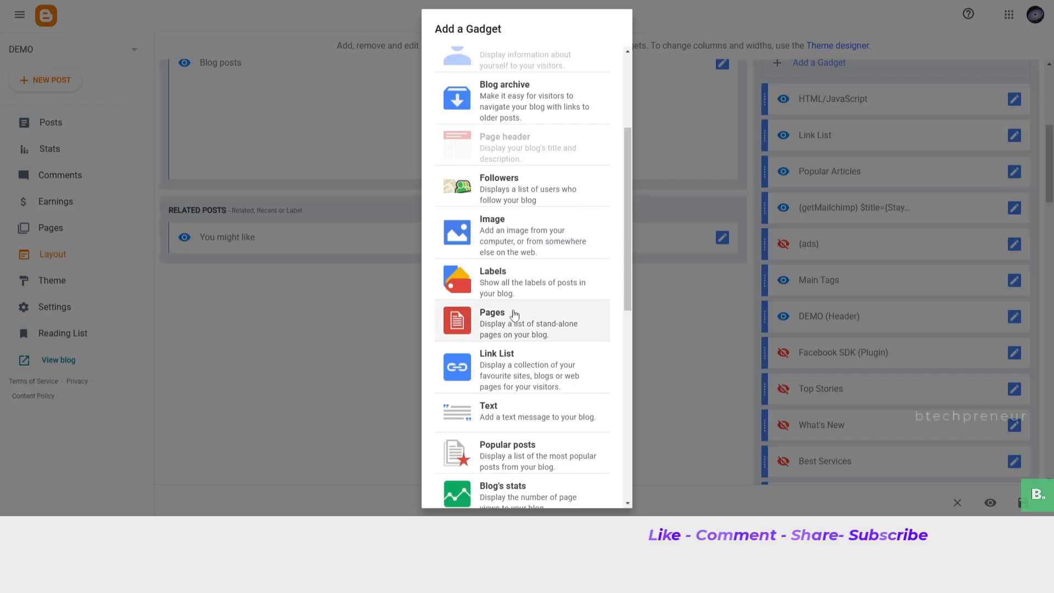
{"action": "left_click", "coordinate": [508, 291]}
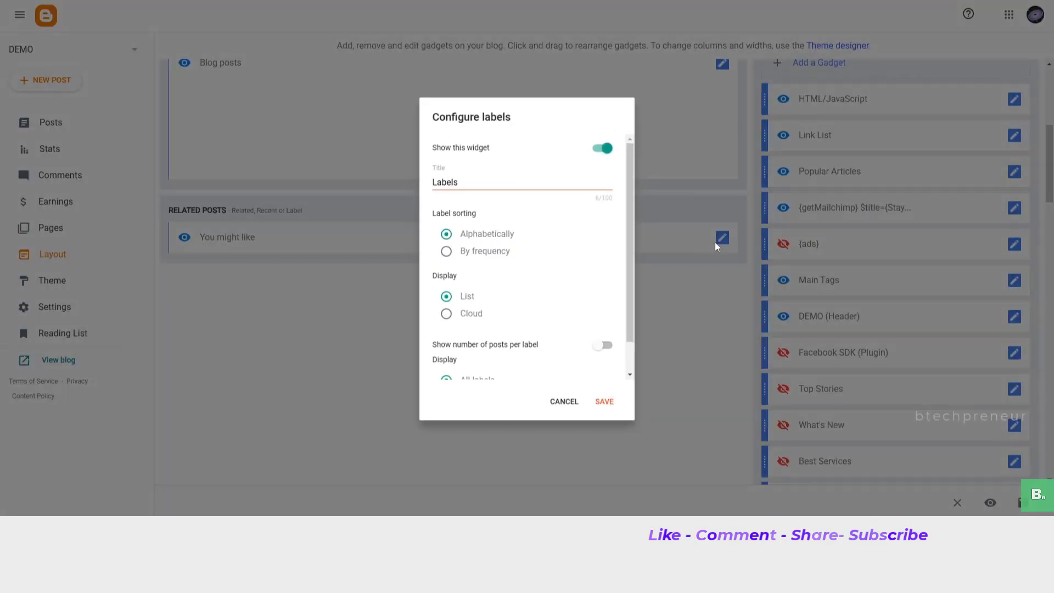
{"action": "scroll", "coordinate": [559, 392], "scroll_direction": "down", "scroll_amount": 1}
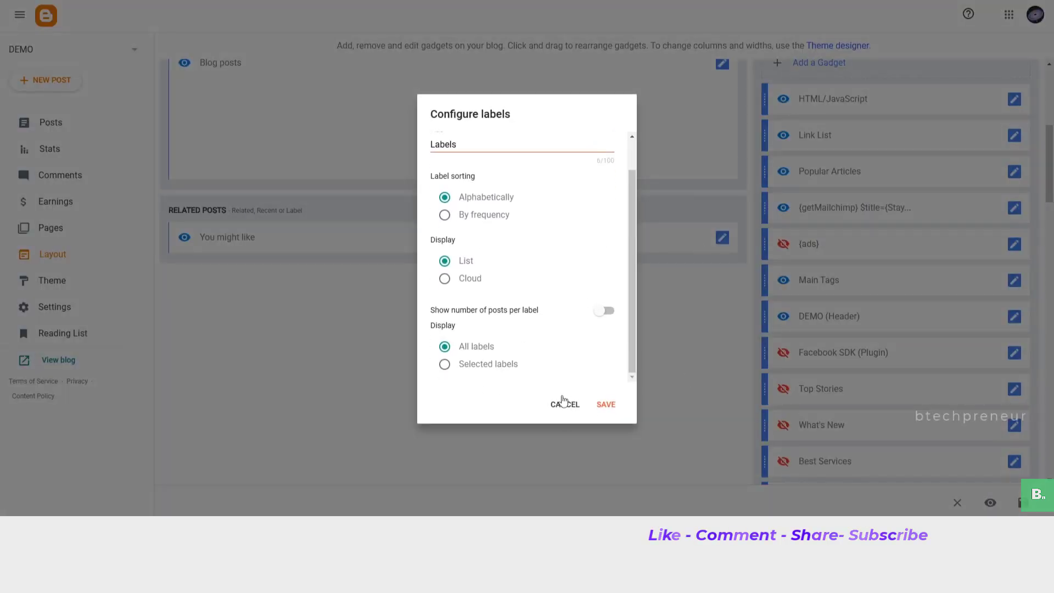
{"action": "left_click", "coordinate": [563, 400]}
Step: Add a contact form gadget titled Contact Form to the sidebar and save it
{"action": "scroll", "coordinate": [845, 225], "scroll_direction": "down", "scroll_amount": 1}
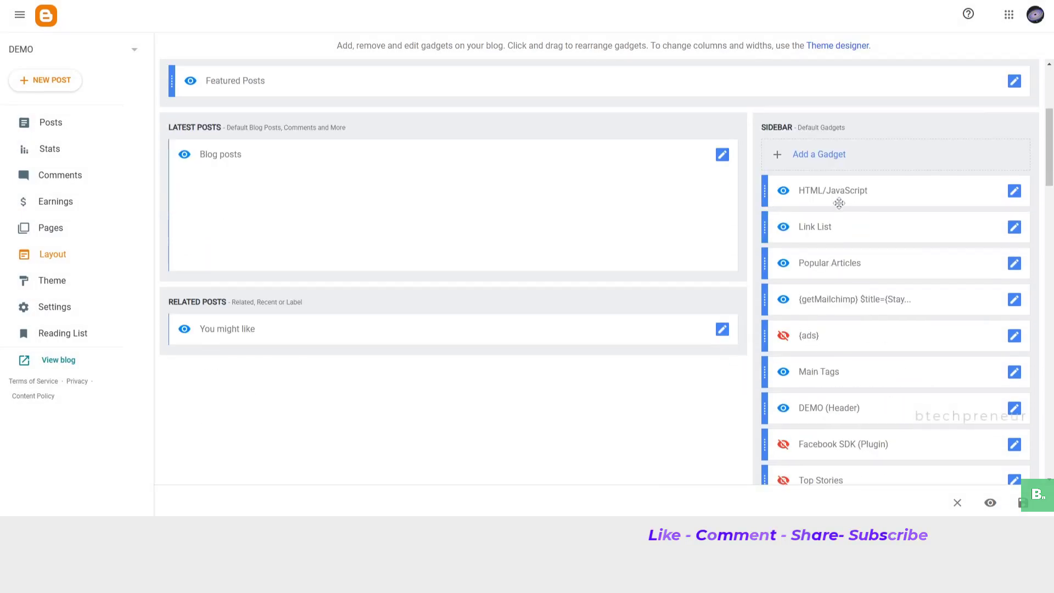
{"action": "left_click", "coordinate": [832, 156]}
{"action": "scroll", "coordinate": [521, 345], "scroll_direction": "down", "scroll_amount": 6}
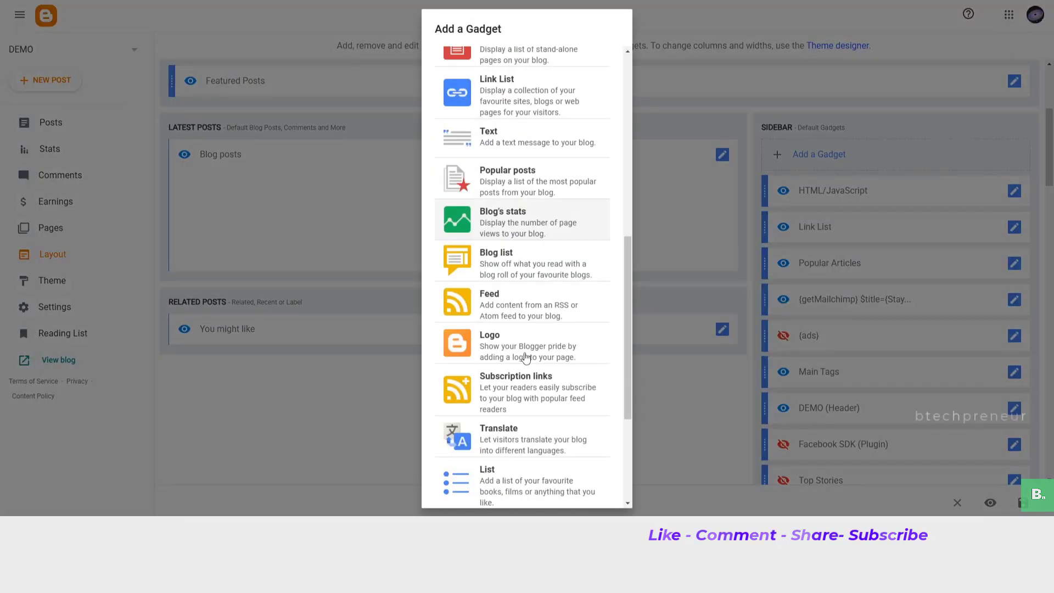
{"action": "scroll", "coordinate": [511, 236], "scroll_direction": "down", "scroll_amount": 4}
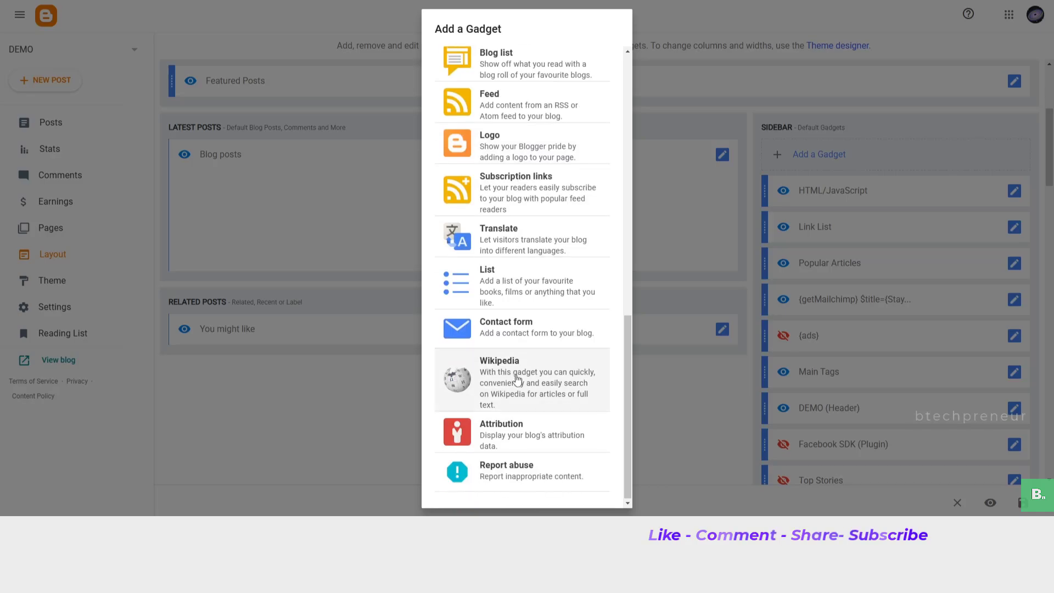
{"action": "left_click", "coordinate": [511, 335]}
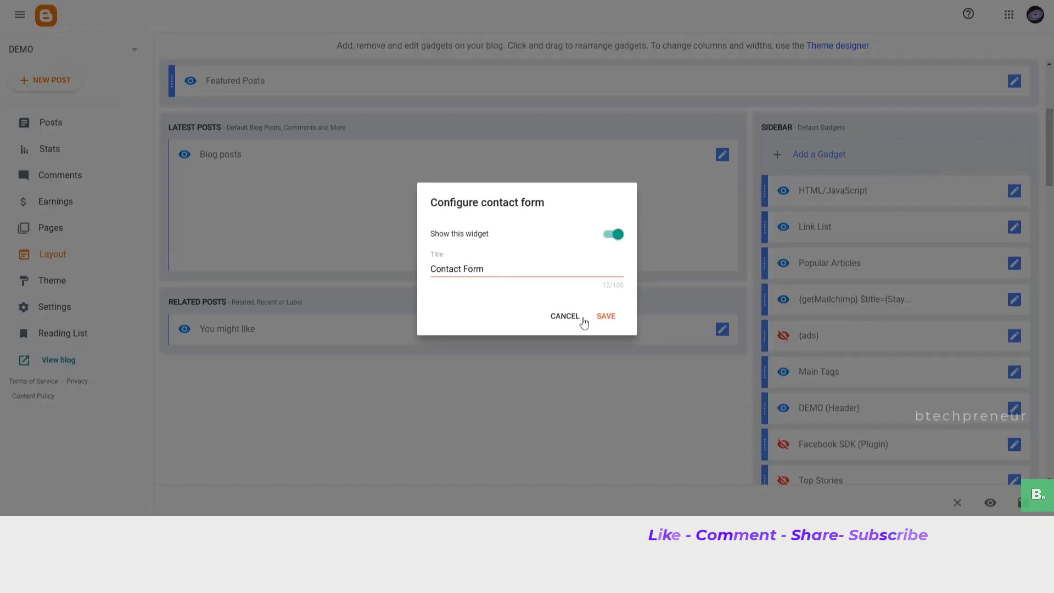
{"action": "left_click", "coordinate": [606, 315]}
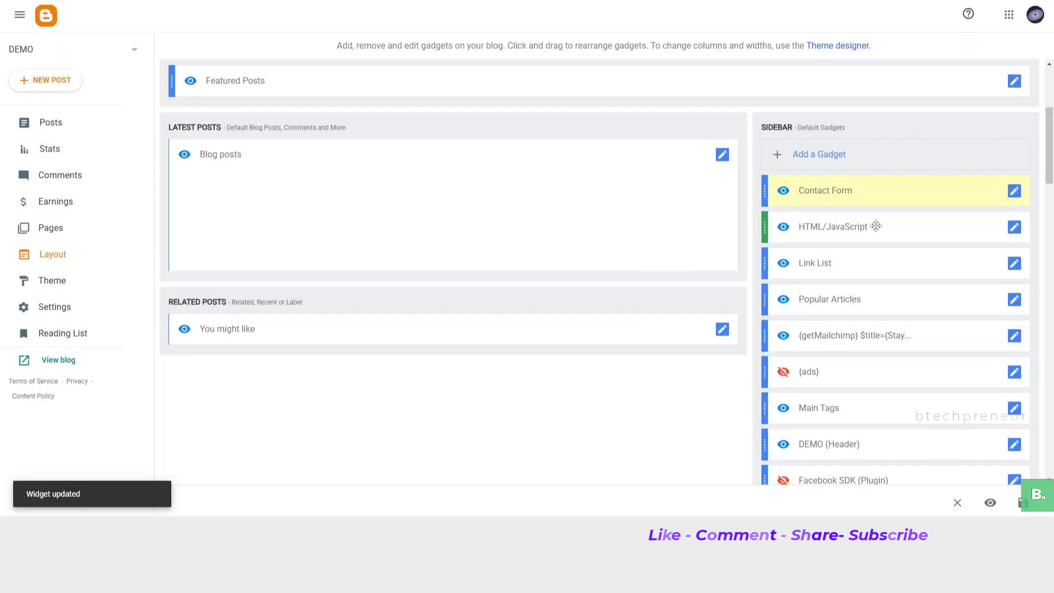
Step: Save the blog's layout arrangement
{"action": "scroll", "coordinate": [929, 252], "scroll_direction": "down", "scroll_amount": 4}
{"action": "scroll", "coordinate": [928, 252], "scroll_direction": "down", "scroll_amount": 15}
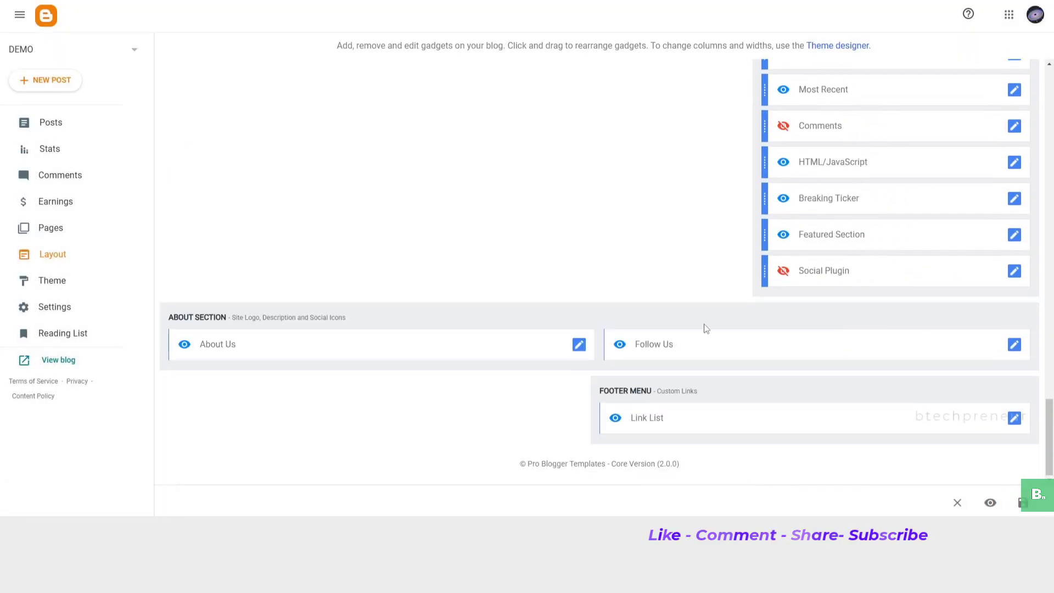
{"action": "scroll", "coordinate": [487, 372], "scroll_direction": "up", "scroll_amount": 2}
{"action": "left_click", "coordinate": [1022, 502]}
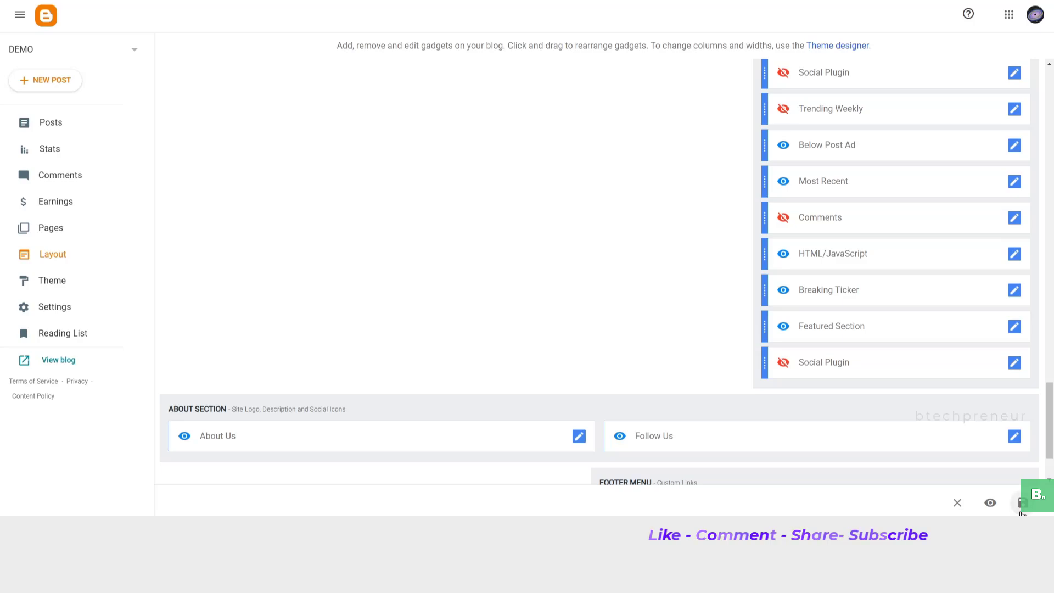
Step: Open the live blog and examine the contact form in its sidebar
{"action": "left_click", "coordinate": [60, 360]}
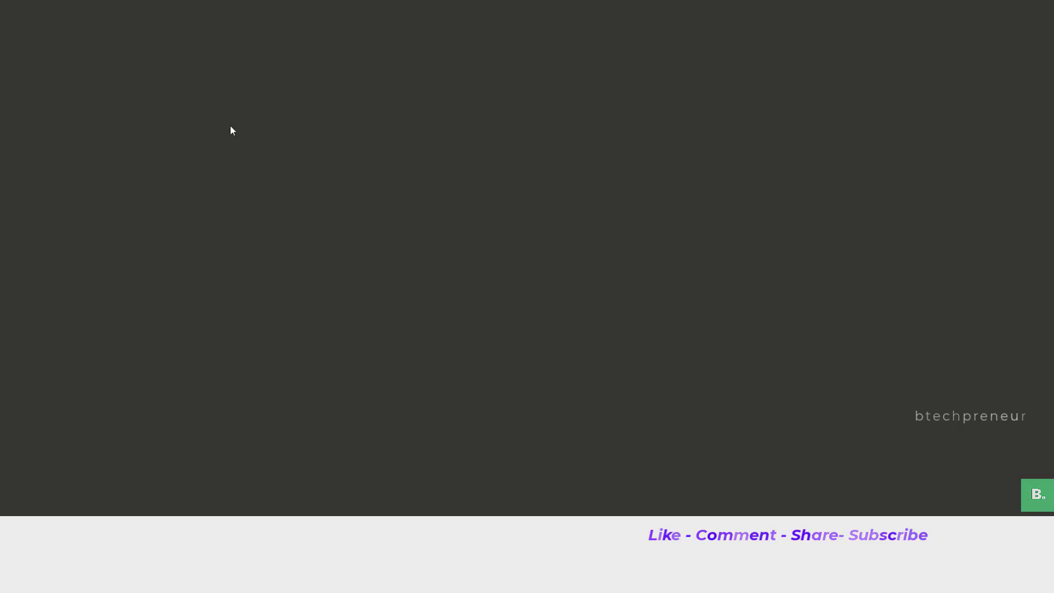
{"action": "scroll", "coordinate": [840, 161], "scroll_direction": "down", "scroll_amount": 5}
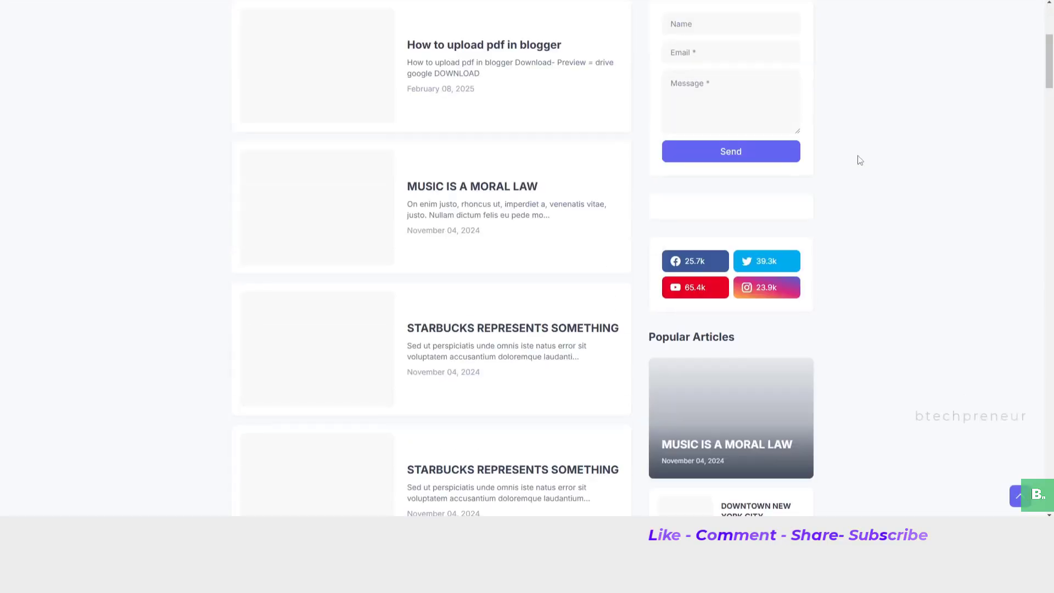
{"action": "scroll", "coordinate": [694, 153], "scroll_direction": "up", "scroll_amount": 2}
{"action": "left_click", "coordinate": [689, 119]}
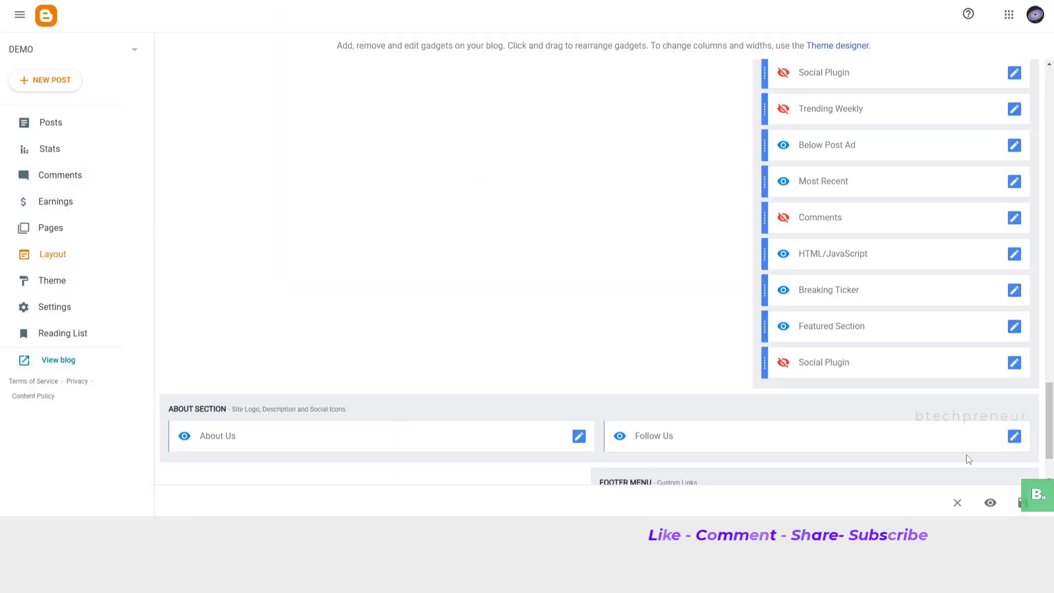
Step: Review the items of the footer menu's link list gadget and save it
{"action": "scroll", "coordinate": [969, 459], "scroll_direction": "down", "scroll_amount": 1}
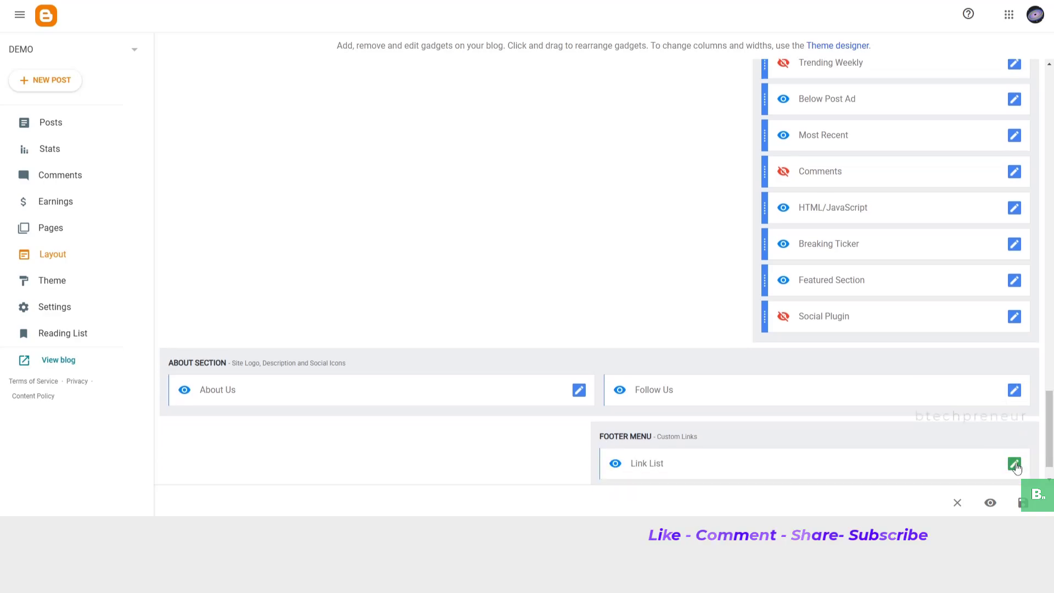
{"action": "left_click", "coordinate": [1014, 464]}
{"action": "scroll", "coordinate": [494, 308], "scroll_direction": "down", "scroll_amount": 3}
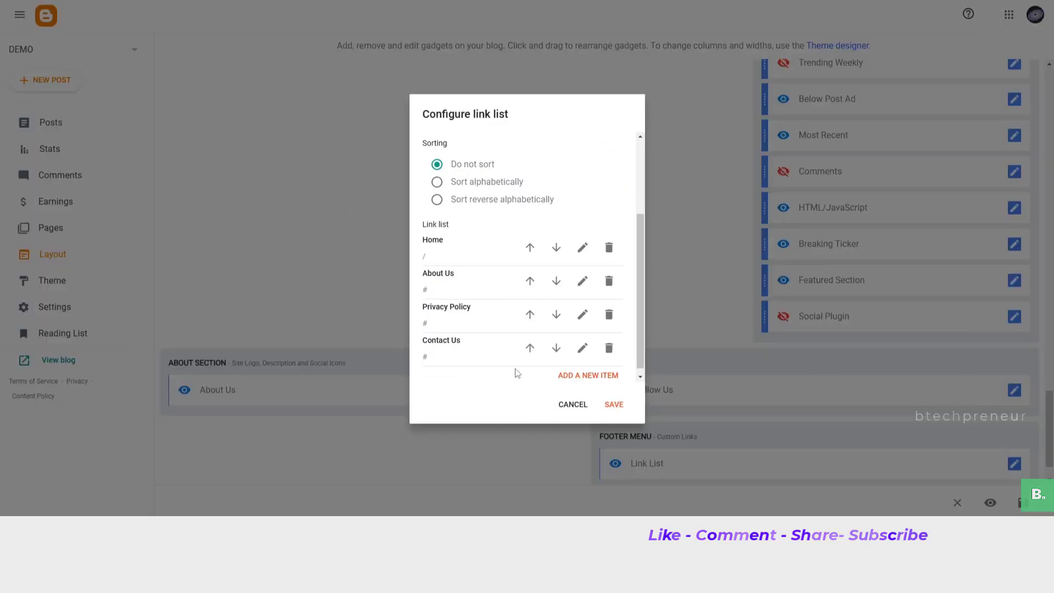
{"action": "left_click", "coordinate": [610, 404]}
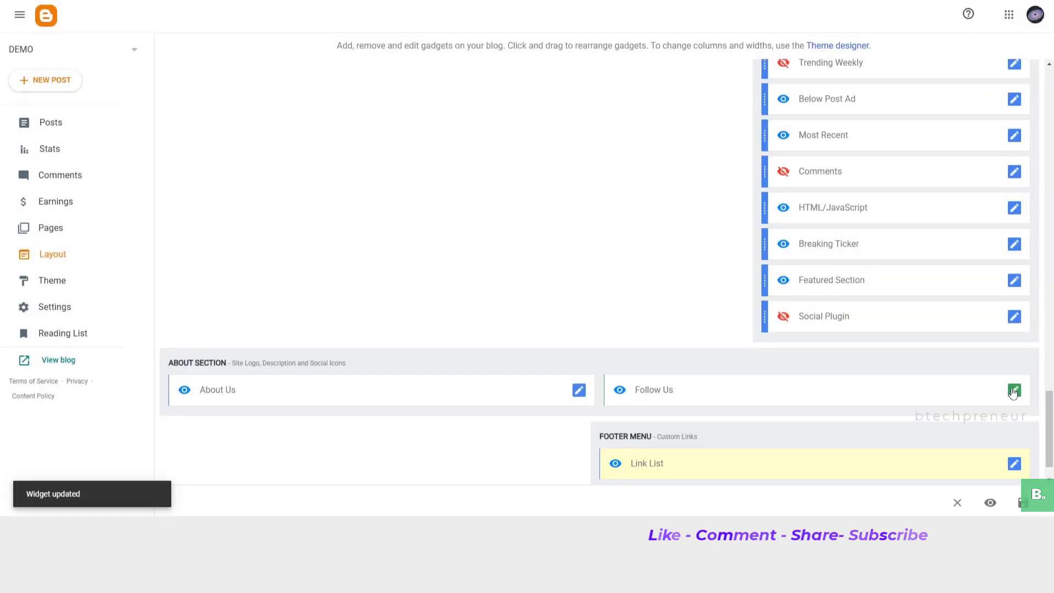
Step: View the social media links of the Follow Us gadget in the about section and cancel it
{"action": "left_click", "coordinate": [1013, 391]}
{"action": "scroll", "coordinate": [564, 296], "scroll_direction": "down", "scroll_amount": 8}
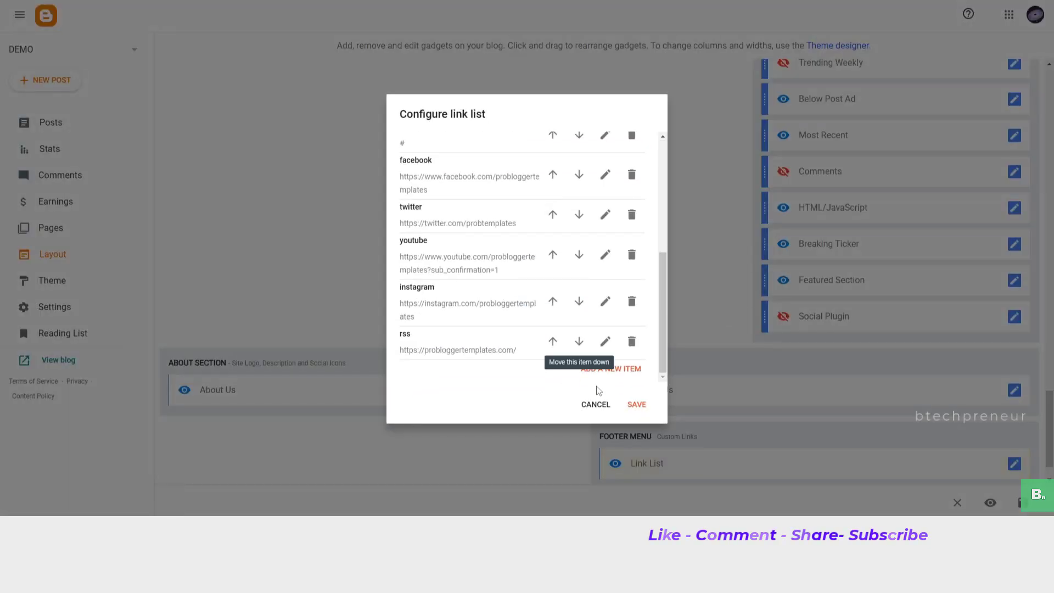
{"action": "left_click", "coordinate": [596, 404]}
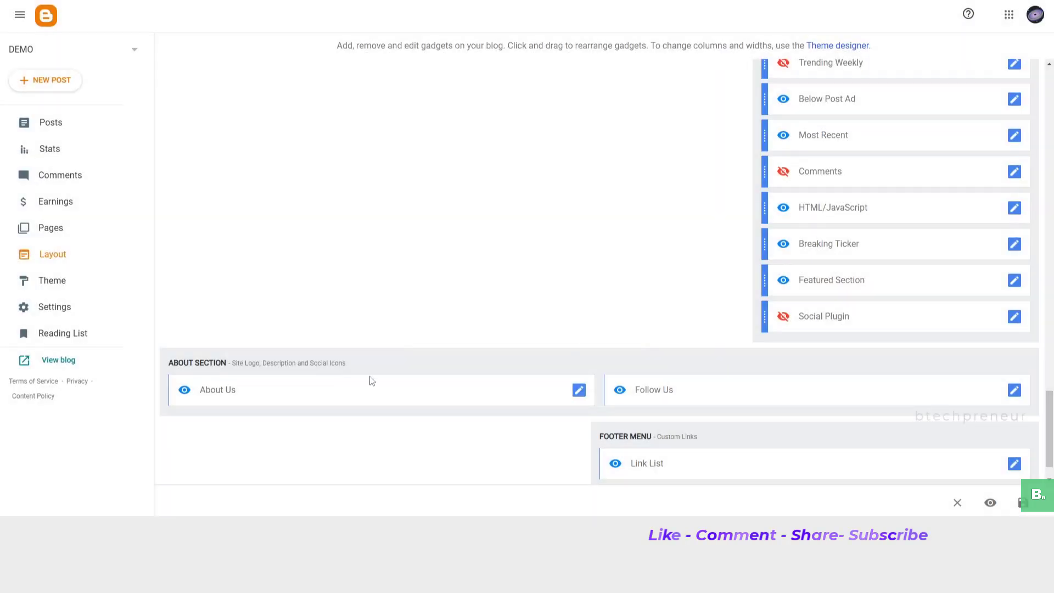
Step: View the link and image settings of the About Us gadget in the about section and cancel it
{"action": "left_click", "coordinate": [579, 390]}
{"action": "scroll", "coordinate": [590, 384], "scroll_direction": "down", "scroll_amount": 3}
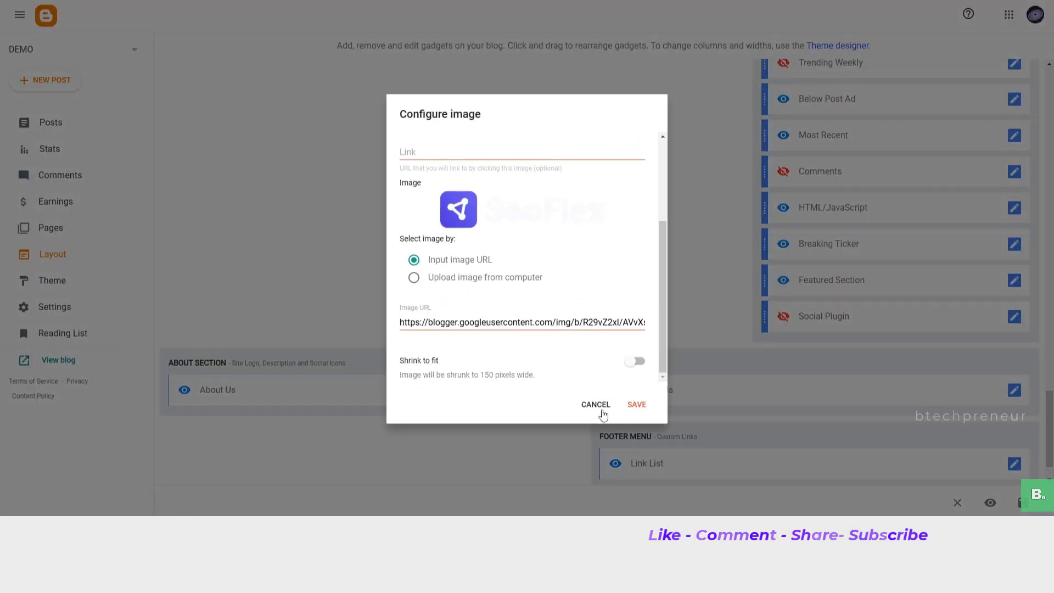
{"action": "left_click", "coordinate": [598, 405]}
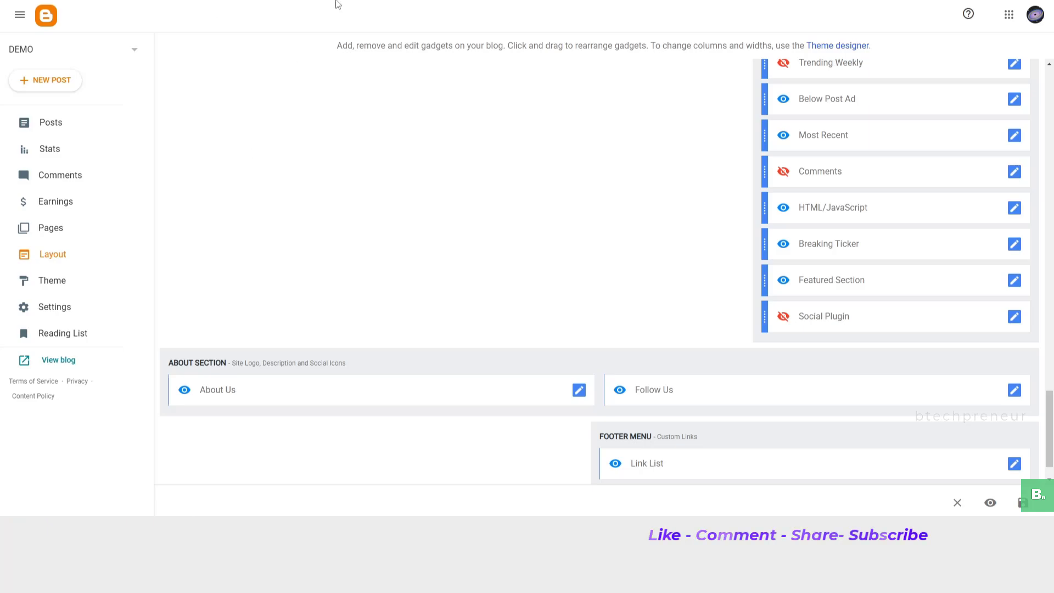
Step: Open the Theme Designer and set the main colour theme to red
{"action": "scroll", "coordinate": [621, 195], "scroll_direction": "up", "scroll_amount": 2}
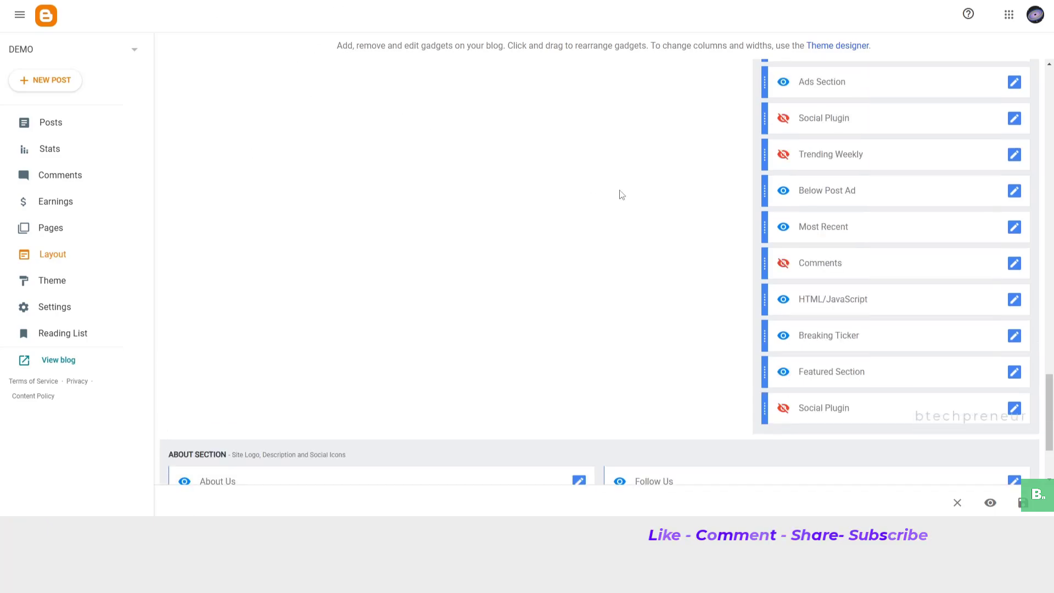
{"action": "left_click", "coordinate": [819, 48]}
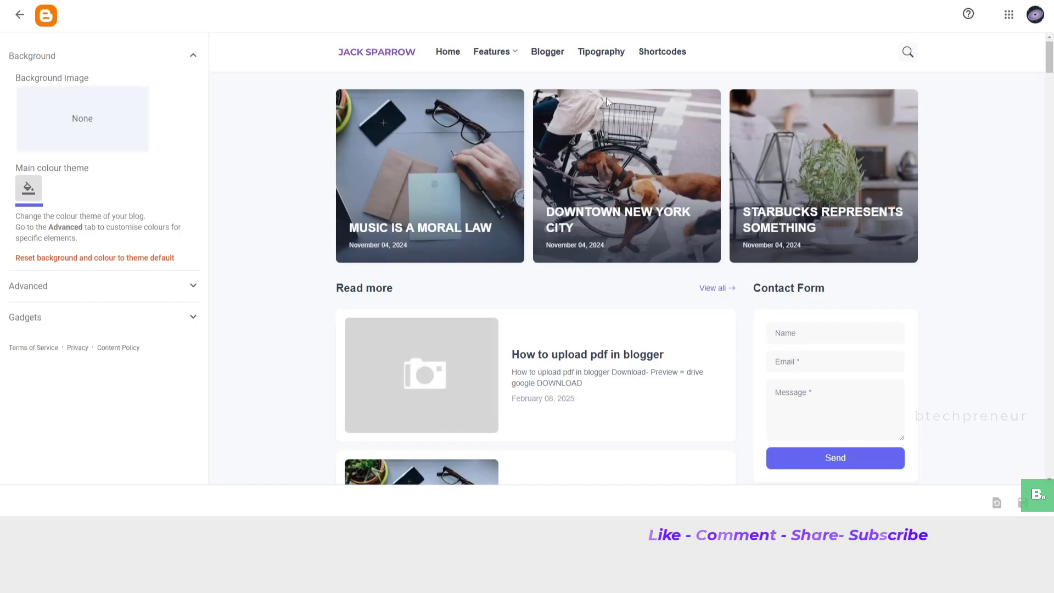
{"action": "left_click", "coordinate": [29, 204]}
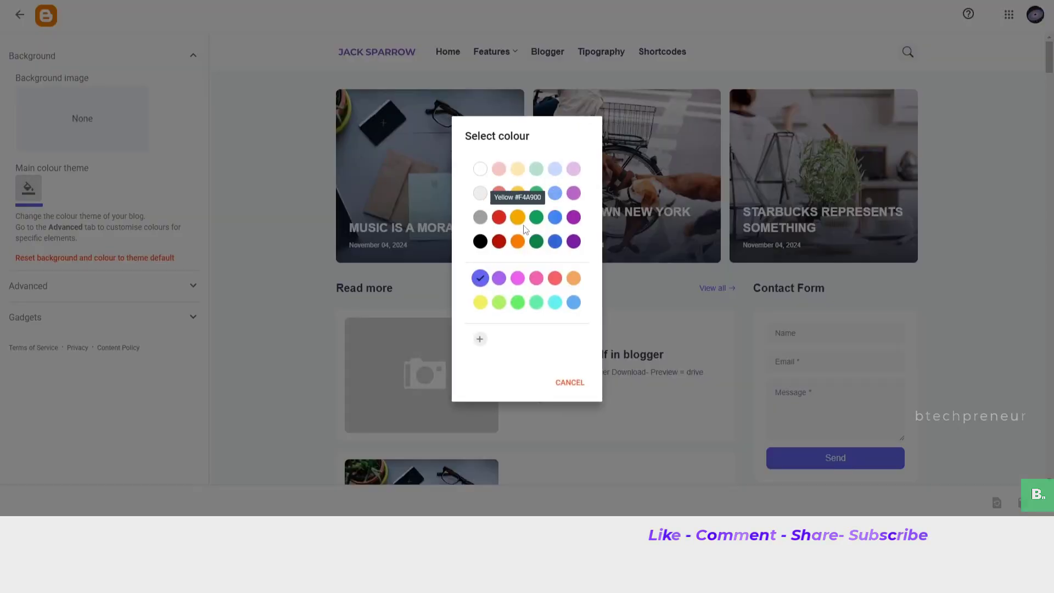
{"action": "left_click", "coordinate": [501, 215]}
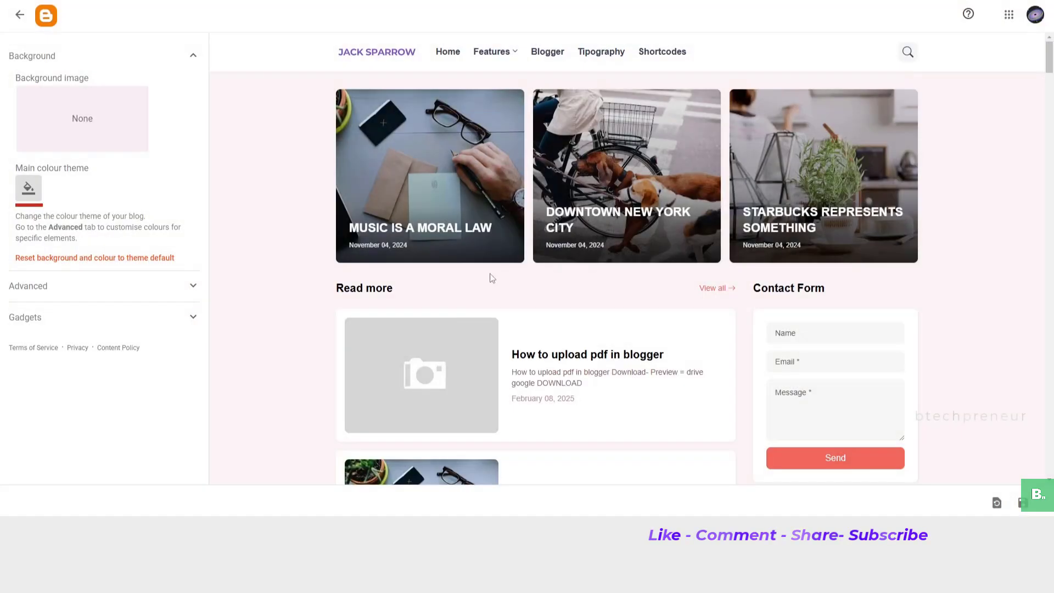
Step: Change the main colour theme to light green and review the blog preview
{"action": "left_click", "coordinate": [18, 196]}
{"action": "left_click", "coordinate": [537, 298]}
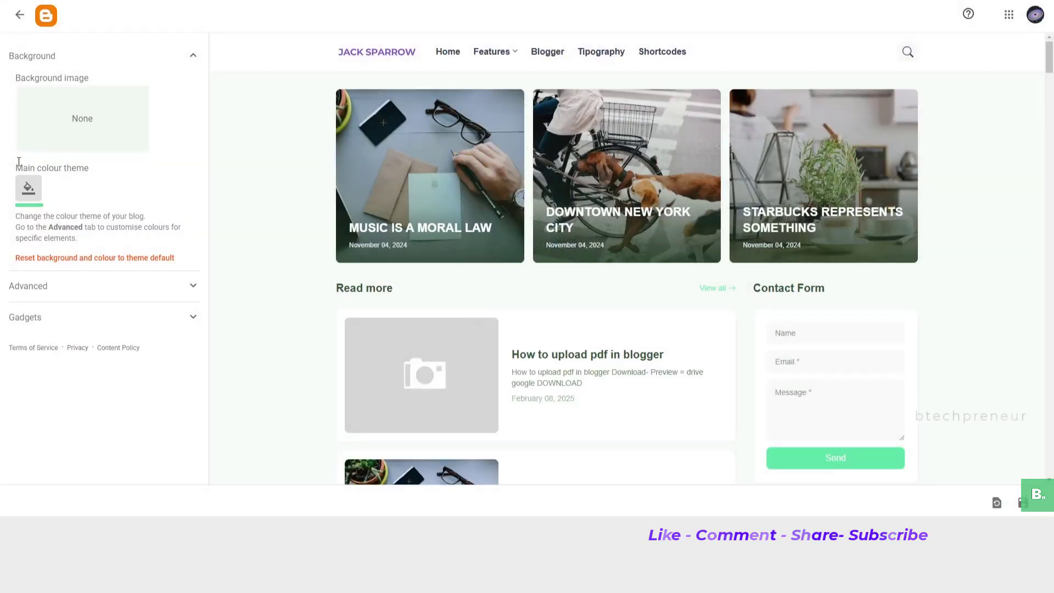
{"action": "scroll", "coordinate": [607, 275], "scroll_direction": "down", "scroll_amount": 8}
{"action": "scroll", "coordinate": [594, 293], "scroll_direction": "up", "scroll_amount": 8}
{"action": "scroll", "coordinate": [593, 294], "scroll_direction": "down", "scroll_amount": 8}
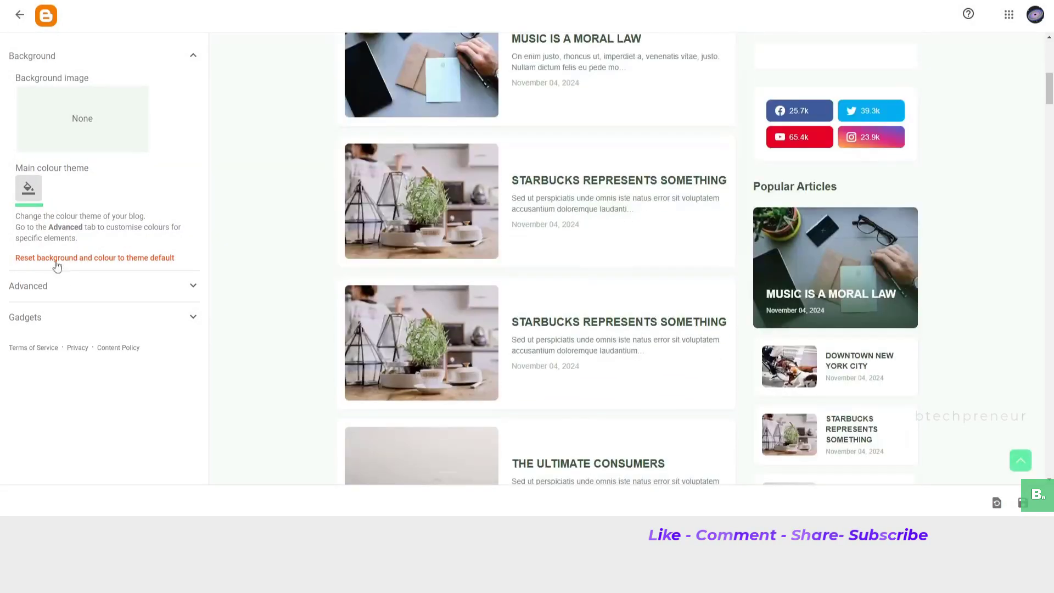
Step: Set Enable Boxed Mode to 1 px in the advanced layout options
{"action": "left_click", "coordinate": [99, 291]}
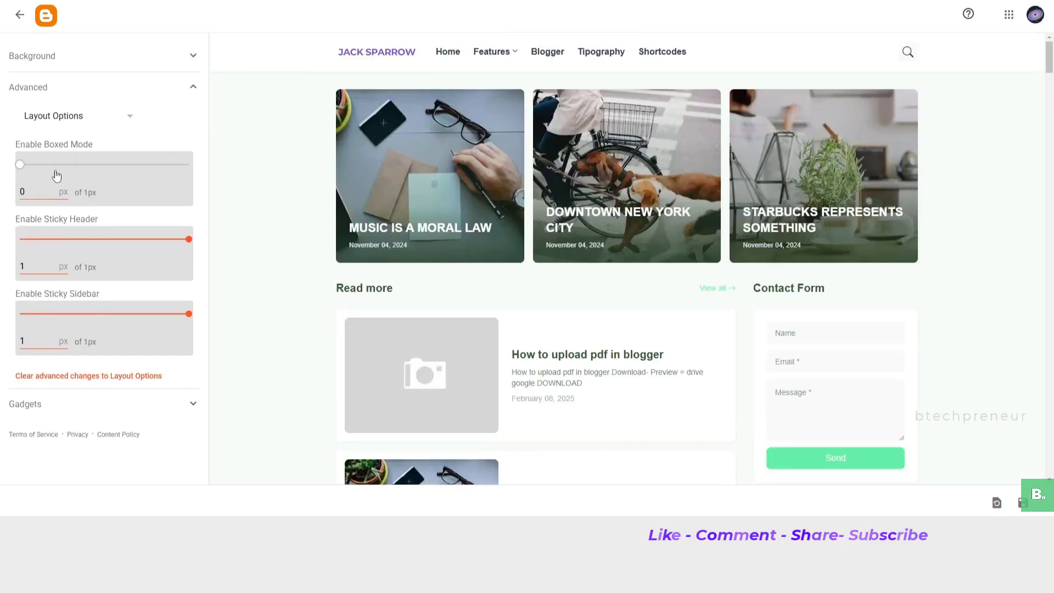
{"action": "left_click", "coordinate": [37, 192]}
{"action": "left_click_drag", "start_coordinate": [37, 192], "coordinate": [16, 174]}
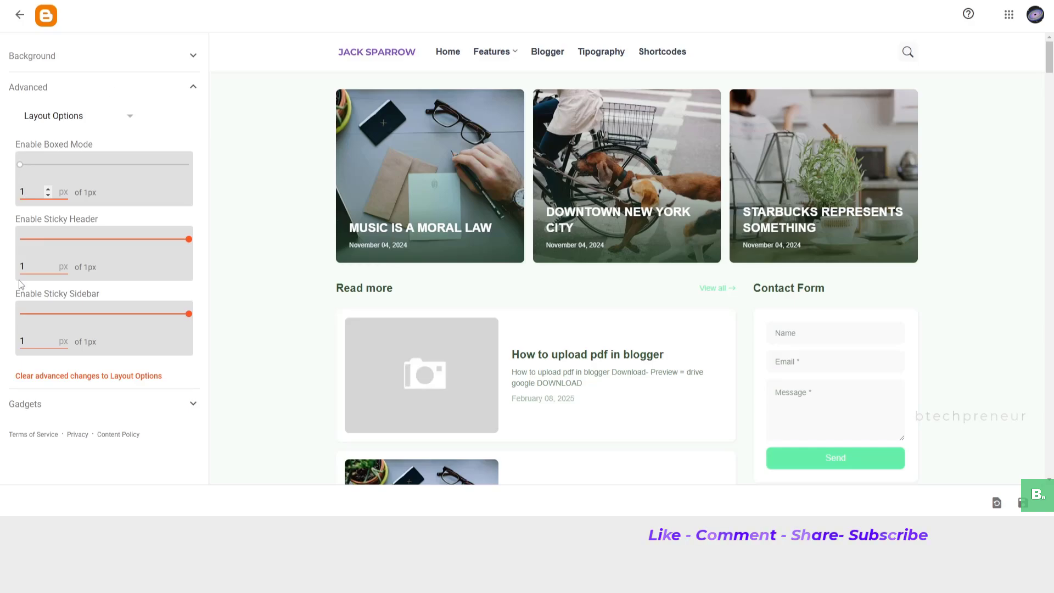
Step: View the Author Profile option in the gadget settings and examine the gadget in the blog preview
{"action": "left_click", "coordinate": [105, 404]}
{"action": "scroll", "coordinate": [710, 275], "scroll_direction": "up", "scroll_amount": 6}
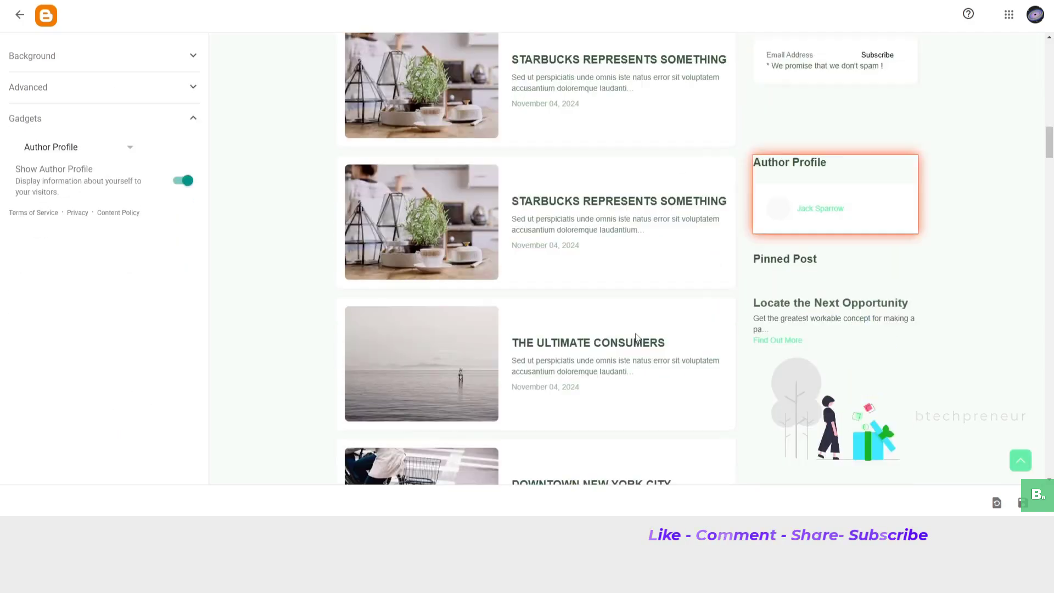
{"action": "scroll", "coordinate": [710, 274], "scroll_direction": "up", "scroll_amount": 2}
{"action": "scroll", "coordinate": [431, 254], "scroll_direction": "down", "scroll_amount": 6}
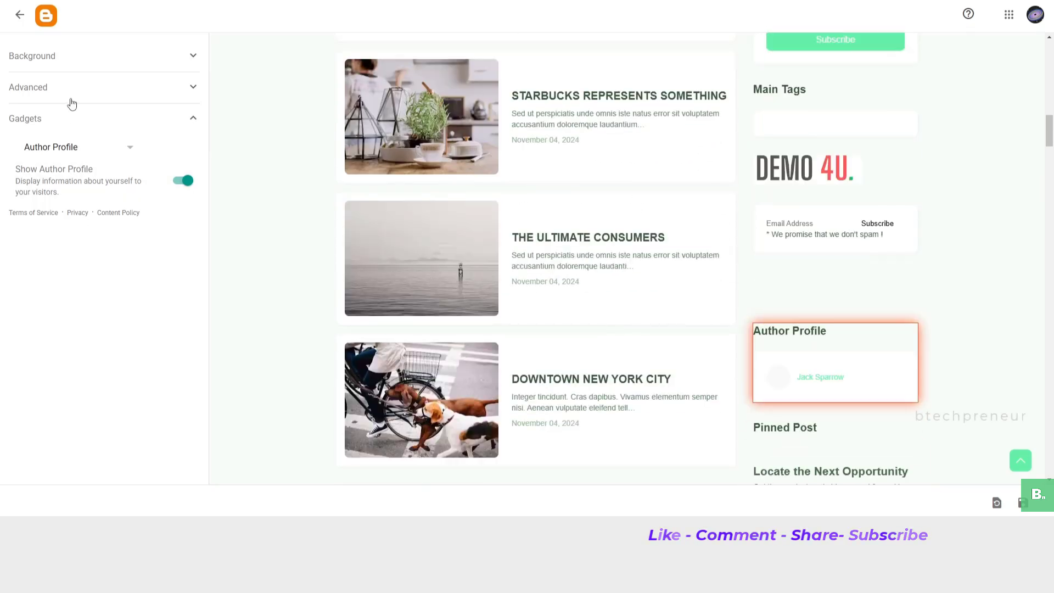
Step: Try to set Enable Boxed Mode to 2 px in the advanced layout options and open the Enable Sticky Header value
{"action": "left_click", "coordinate": [72, 92]}
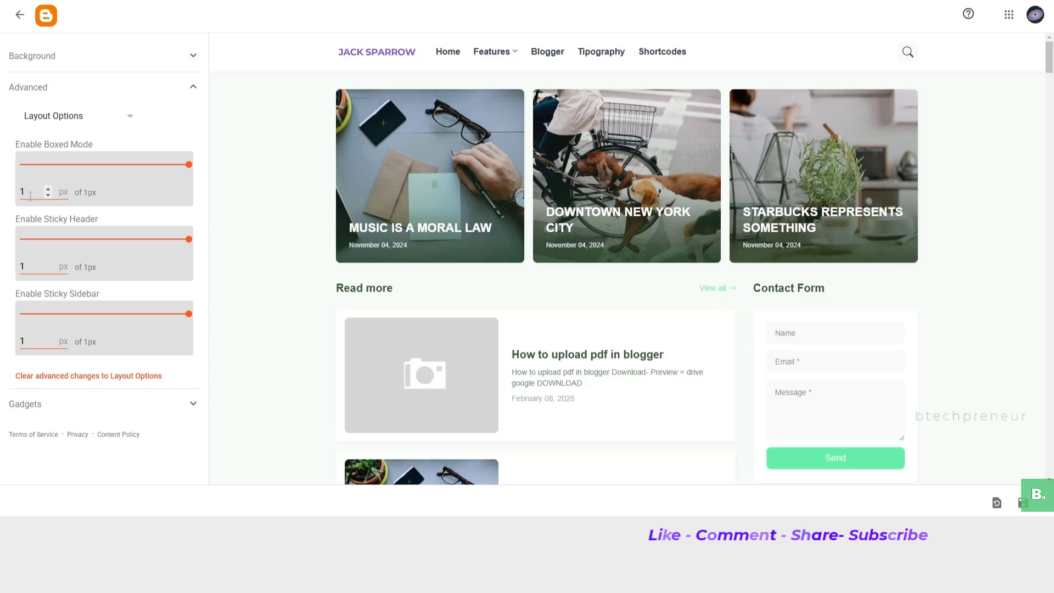
{"action": "double_click", "coordinate": [23, 191]}
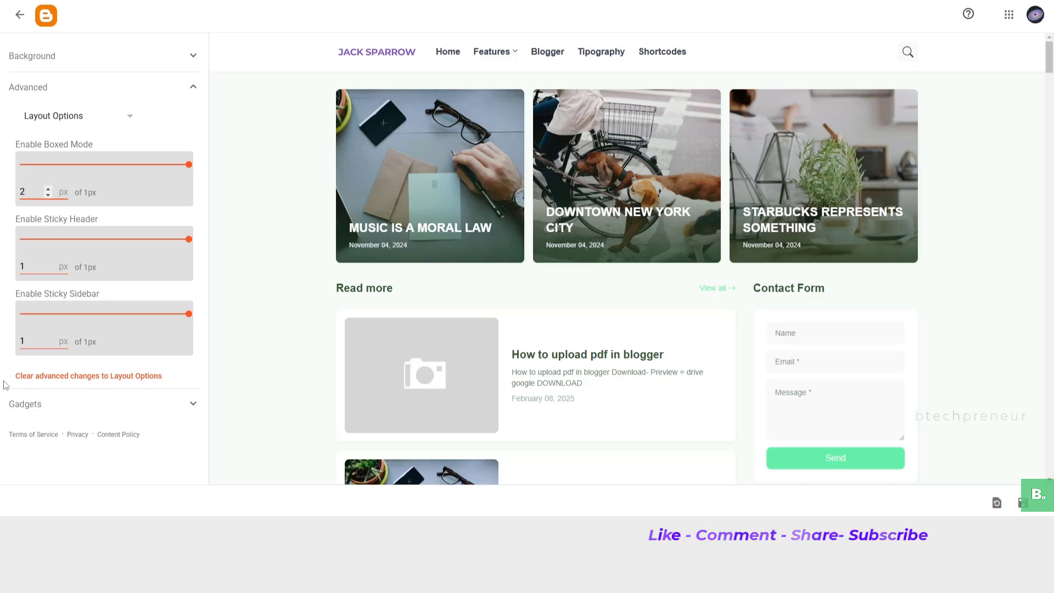
{"action": "left_click", "coordinate": [52, 287]}
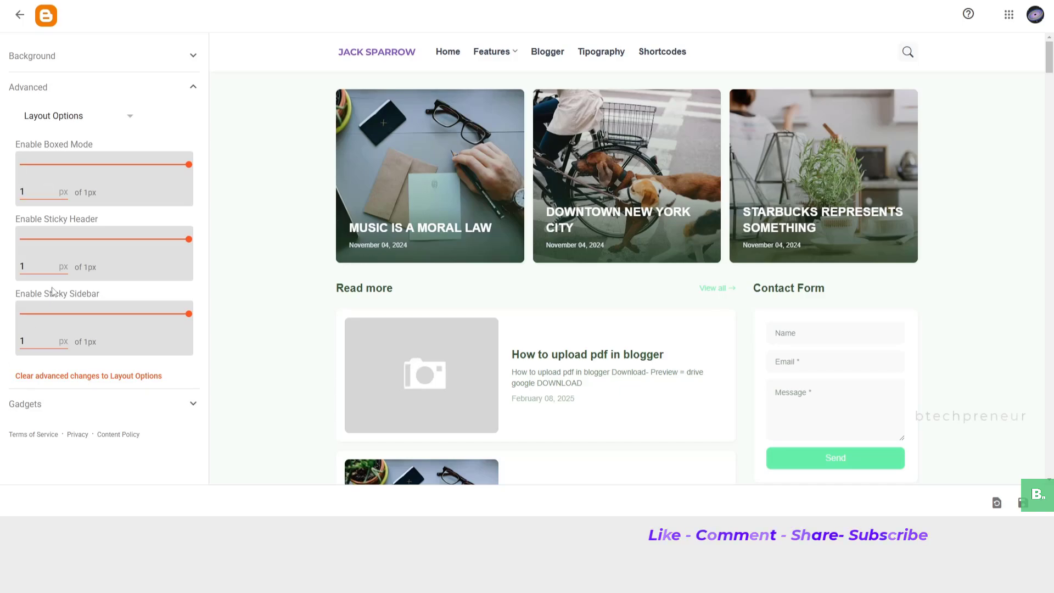
{"action": "double_click", "coordinate": [52, 191]}
{"action": "left_click", "coordinate": [37, 264]}
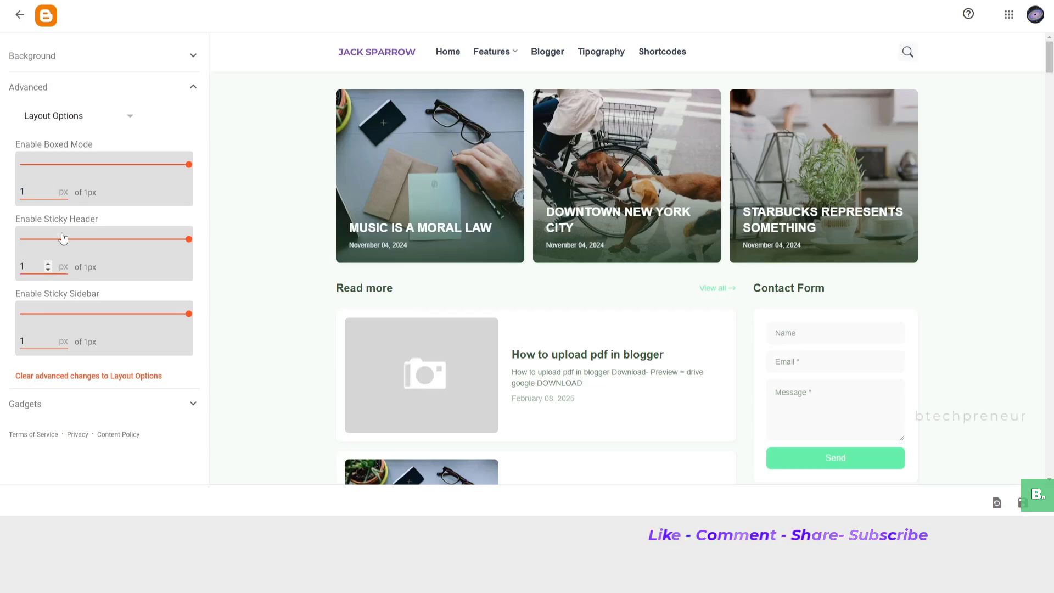
{"action": "left_click", "coordinate": [59, 128]}
{"action": "scroll", "coordinate": [55, 170], "scroll_direction": "down", "scroll_amount": 5}
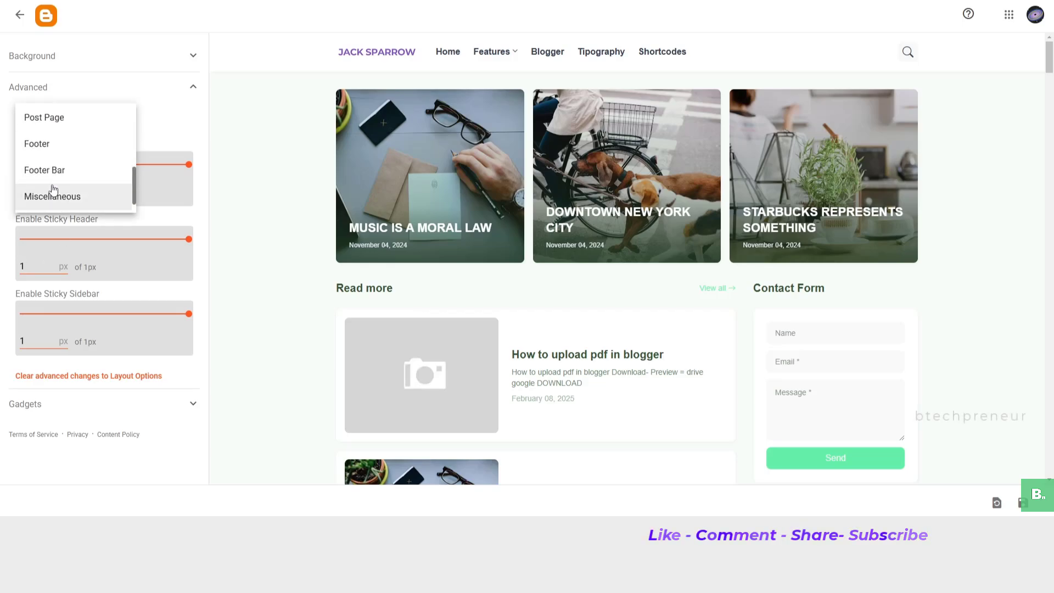
{"action": "left_click", "coordinate": [176, 133]}
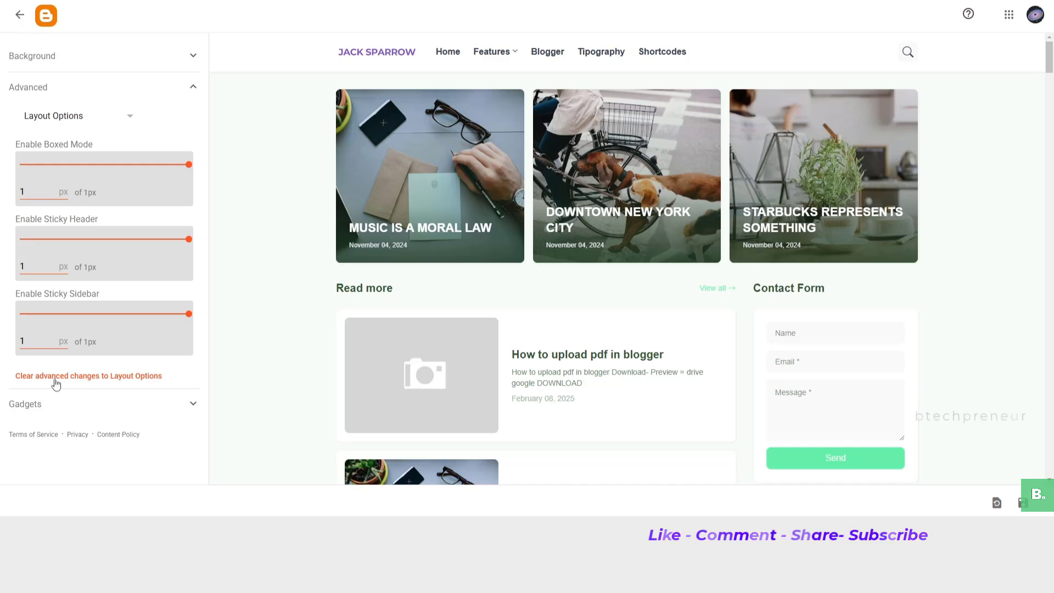
Step: Turn off Show Author Profile in the gadget settings and save the theme customisation to the blog
{"action": "left_click", "coordinate": [51, 410]}
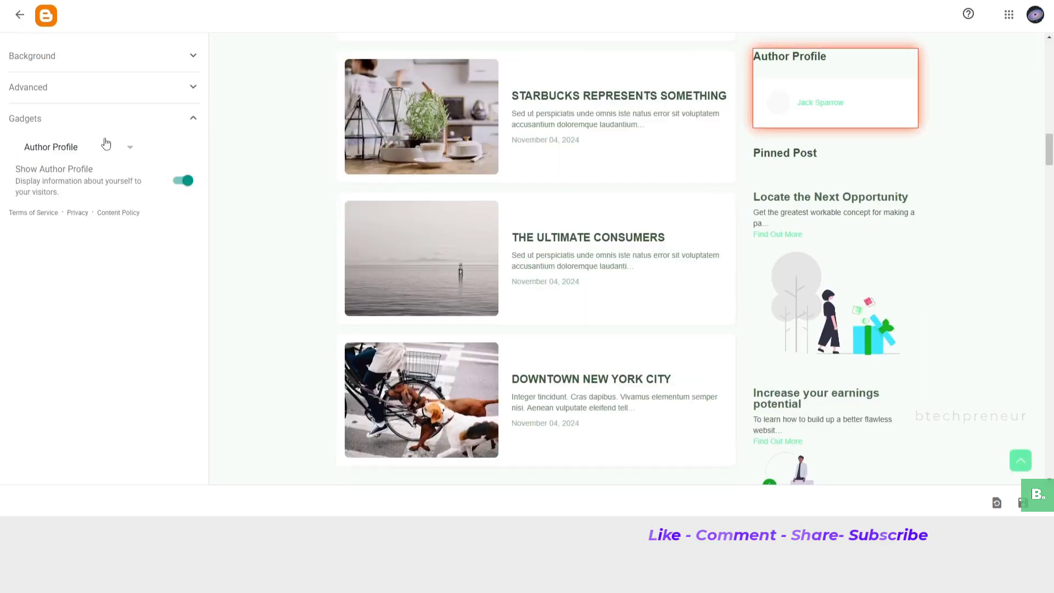
{"action": "left_click", "coordinate": [106, 144]}
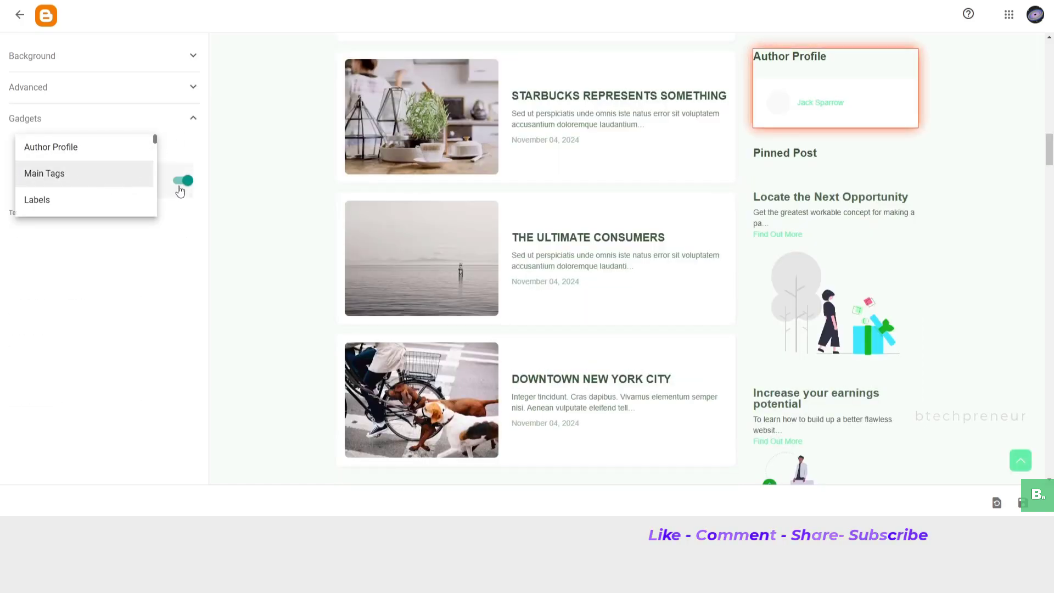
{"action": "left_click", "coordinate": [180, 190]}
{"action": "left_click", "coordinate": [181, 191]}
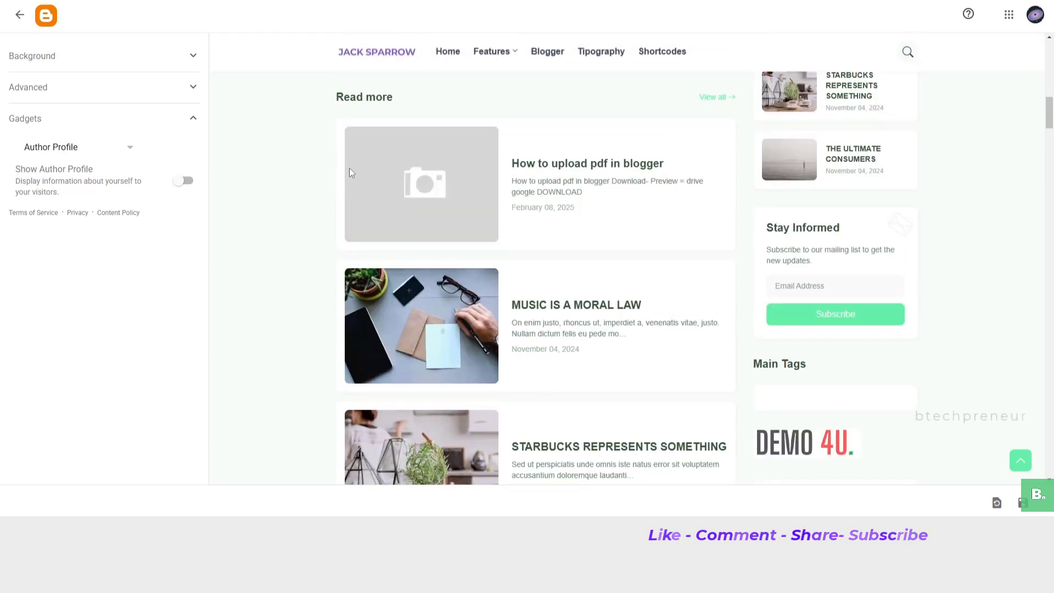
{"action": "left_click", "coordinate": [1023, 503]}
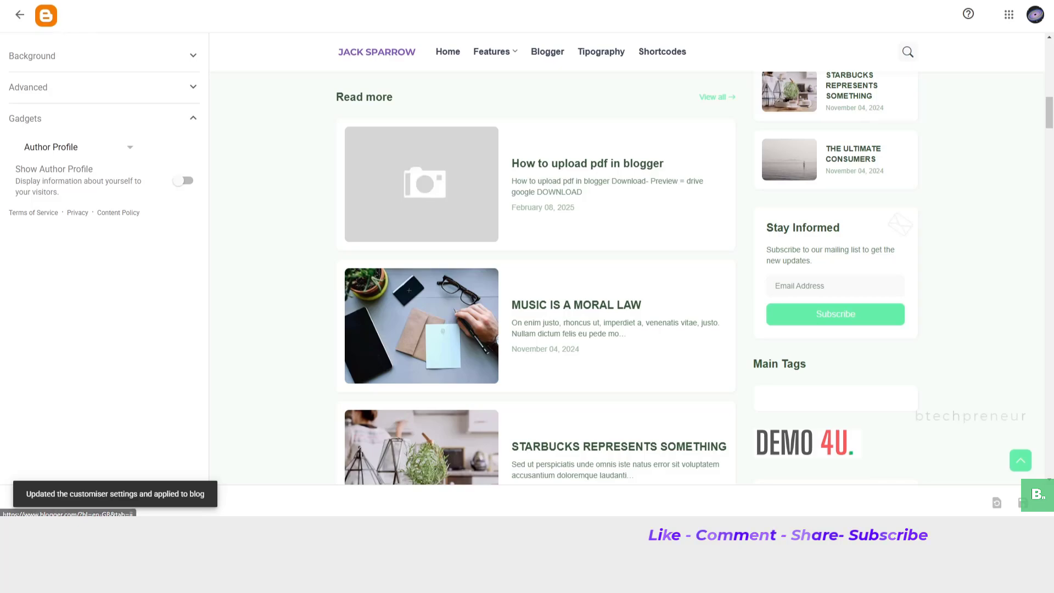
Step: Leave the Theme Designer, look over the available themes and open the blog's settings
{"action": "left_click", "coordinate": [20, 16]}
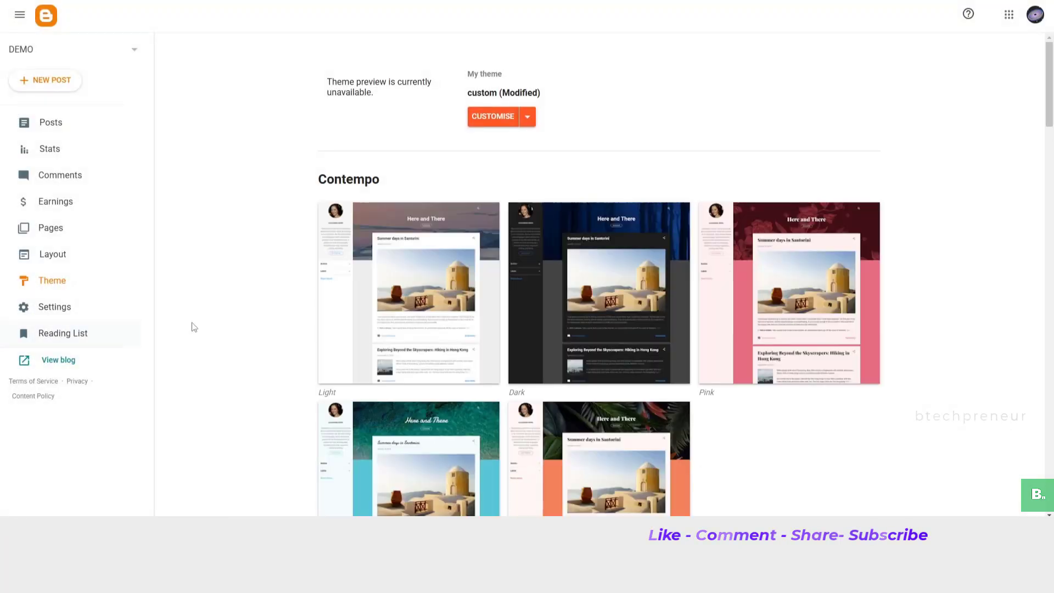
{"action": "scroll", "coordinate": [405, 334], "scroll_direction": "down", "scroll_amount": 5}
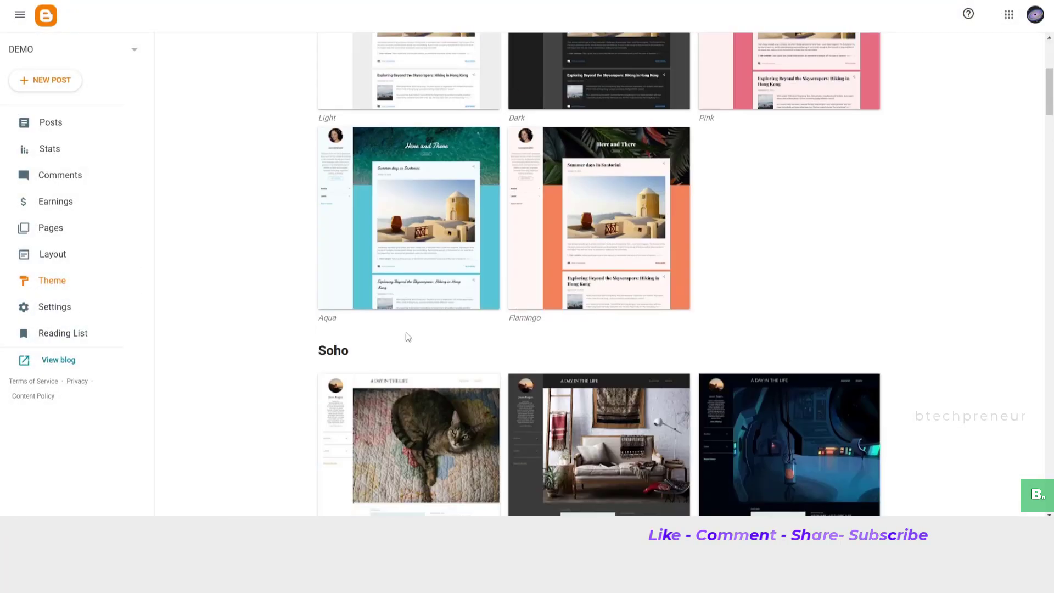
{"action": "left_click", "coordinate": [118, 311]}
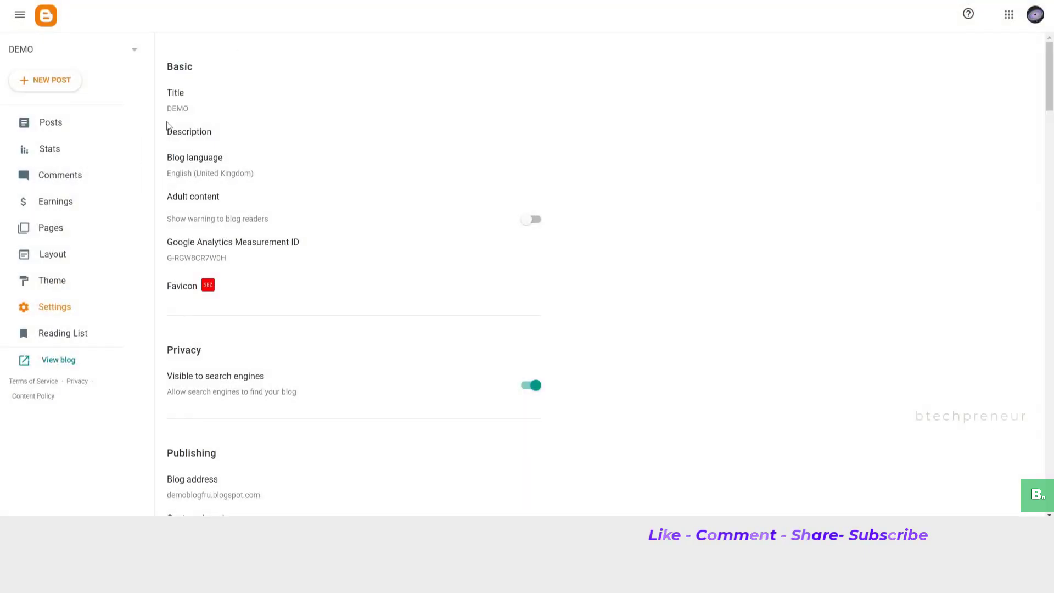
Step: View the blog title setting without changing it and open the blog description for editing
{"action": "left_click", "coordinate": [184, 108]}
{"action": "left_click", "coordinate": [550, 313]}
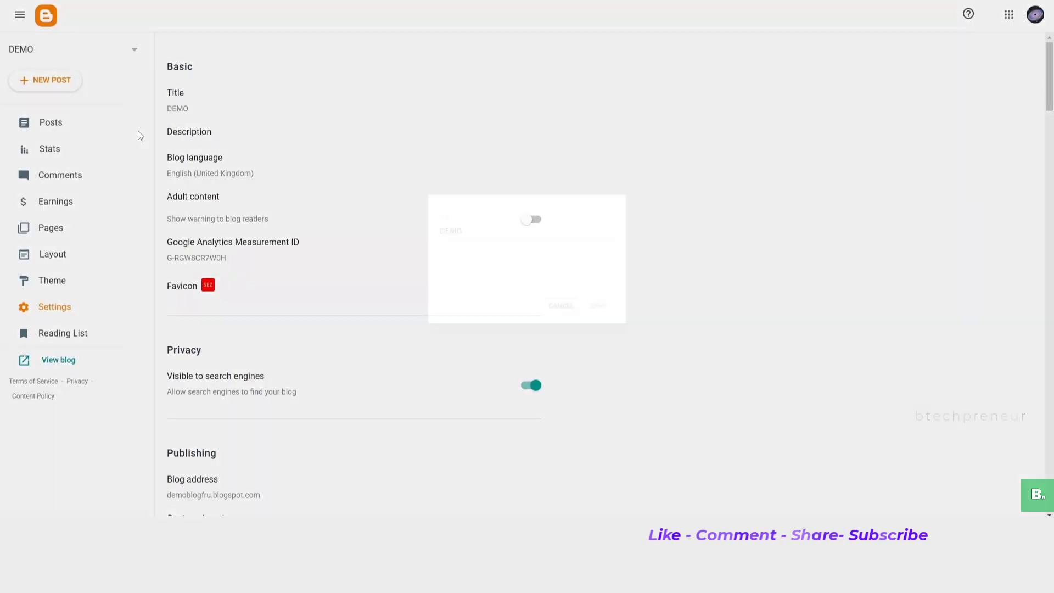
{"action": "left_click", "coordinate": [219, 134]}
{"action": "left_click", "coordinate": [466, 247]}
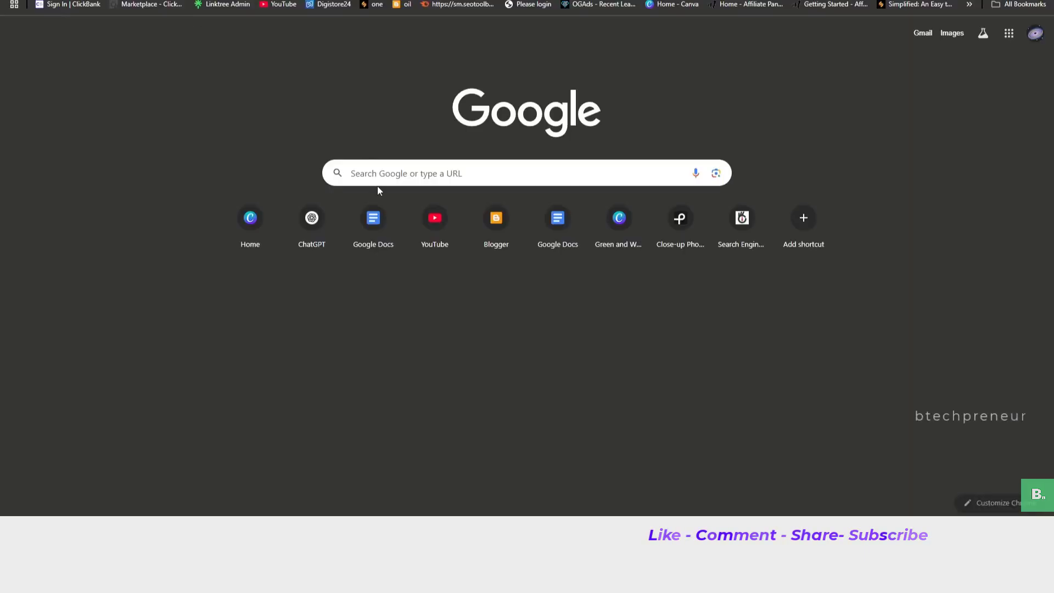
Step: Search Google for "search engine zonal" and examine the first result's title and description as an example
{"action": "left_click", "coordinate": [380, 177]}
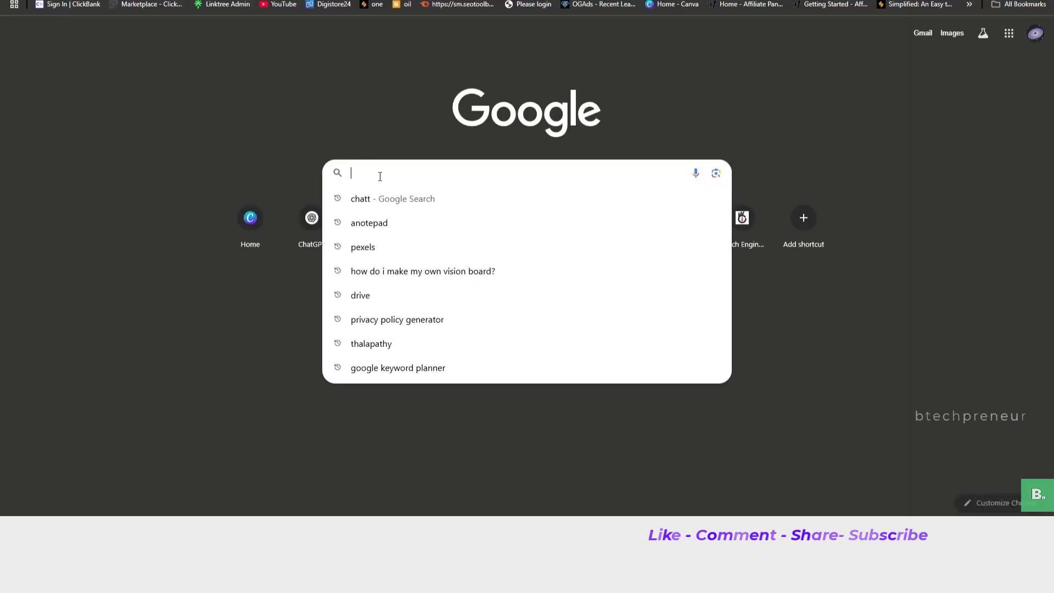
{"action": "type", "text": "search engine zonal"}
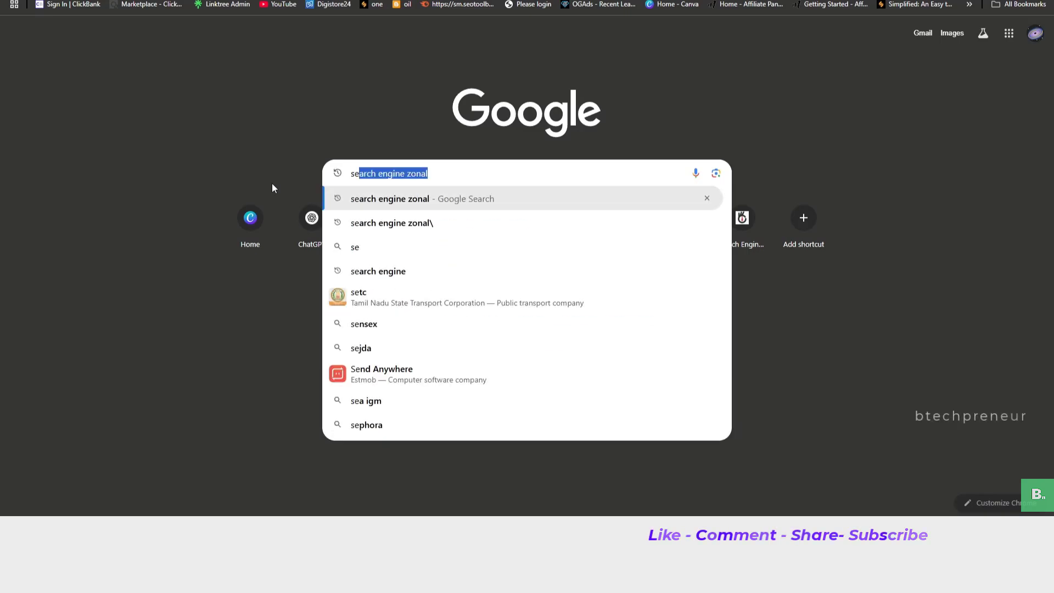
{"action": "key", "text": "Return"}
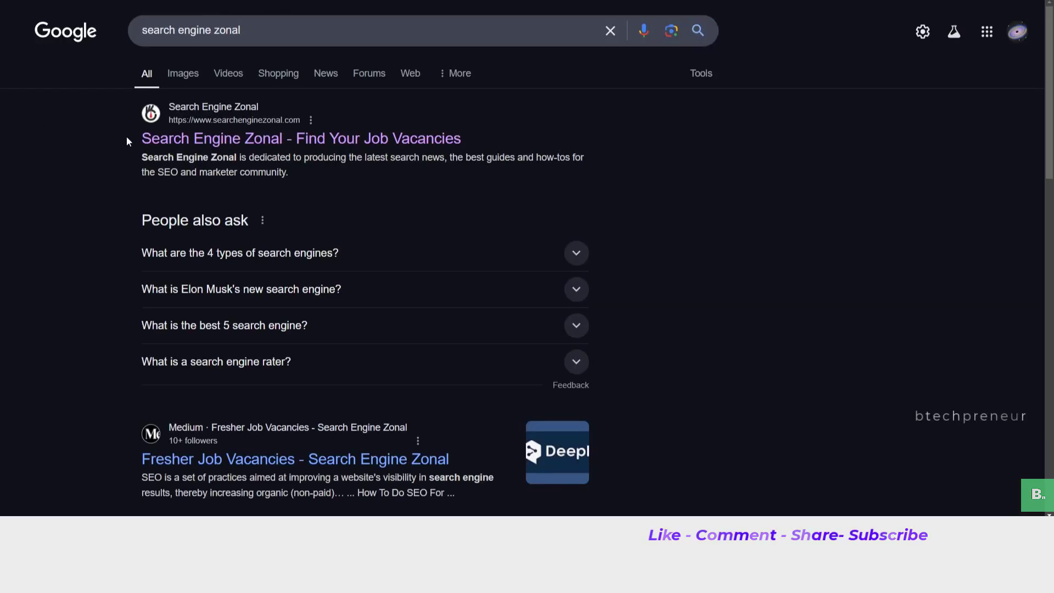
{"action": "left_click_drag", "start_coordinate": [127, 136], "coordinate": [461, 139]}
{"action": "left_click", "coordinate": [137, 157]}
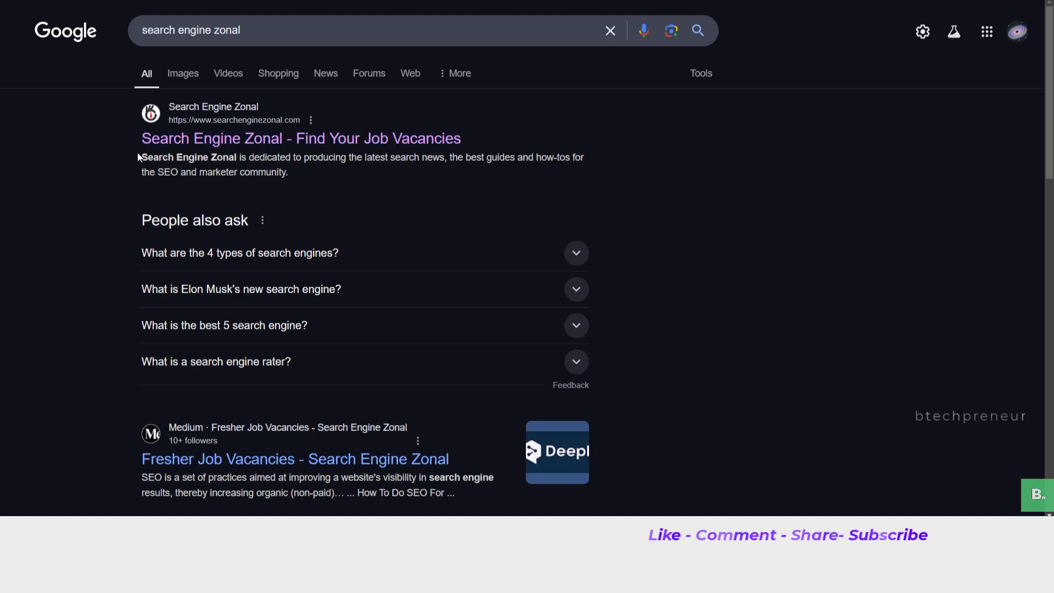
{"action": "left_click_drag", "start_coordinate": [156, 158], "coordinate": [294, 176]}
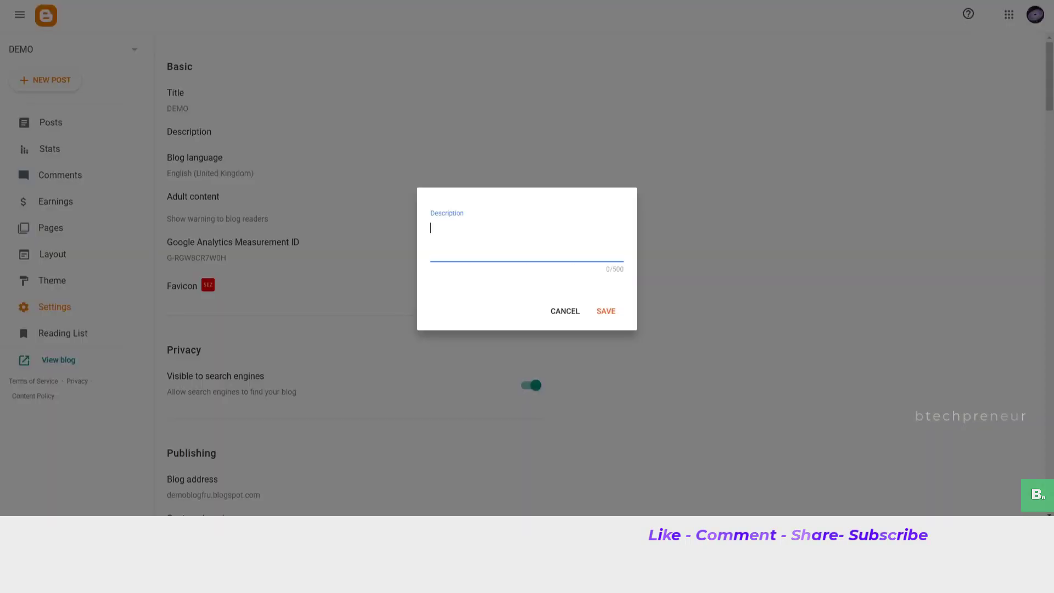
Step: Dismiss the description dialog and switch the adult content warning for blog readers on and back off
{"action": "left_click", "coordinate": [576, 315]}
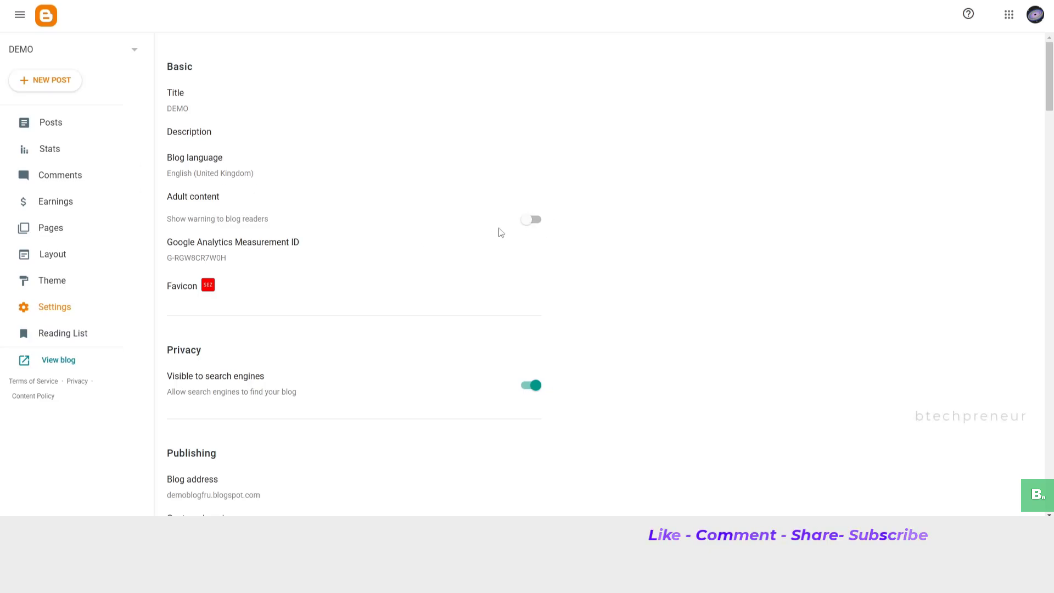
{"action": "left_click", "coordinate": [527, 220]}
{"action": "left_click", "coordinate": [537, 222]}
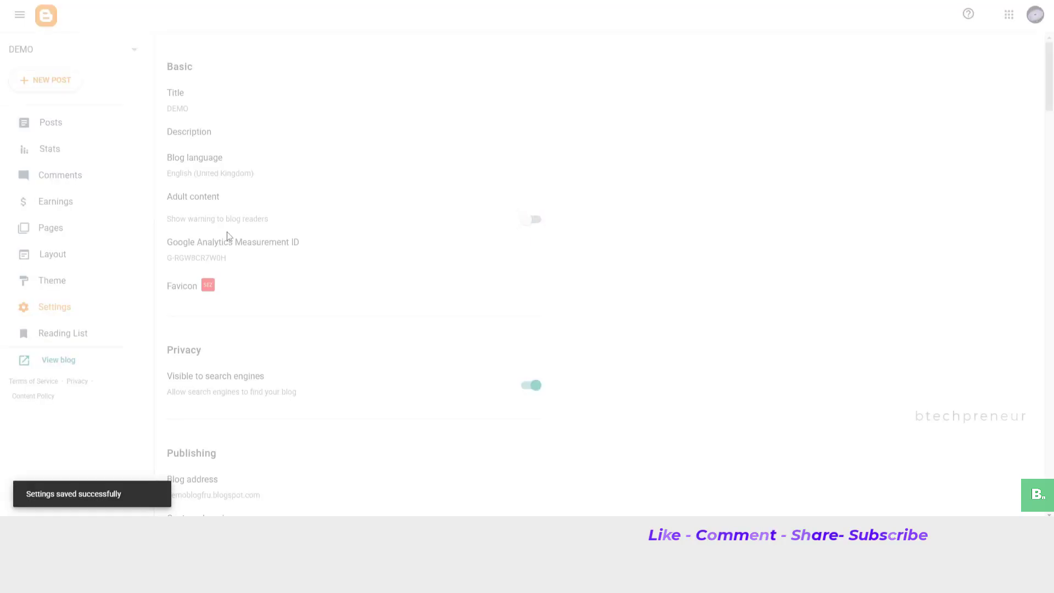
Step: Examine the available blog languages and the Google Analytics Measurement ID setting, cancelling both dialogs
{"action": "left_click", "coordinate": [238, 175]}
{"action": "scroll", "coordinate": [575, 291], "scroll_direction": "down", "scroll_amount": 15}
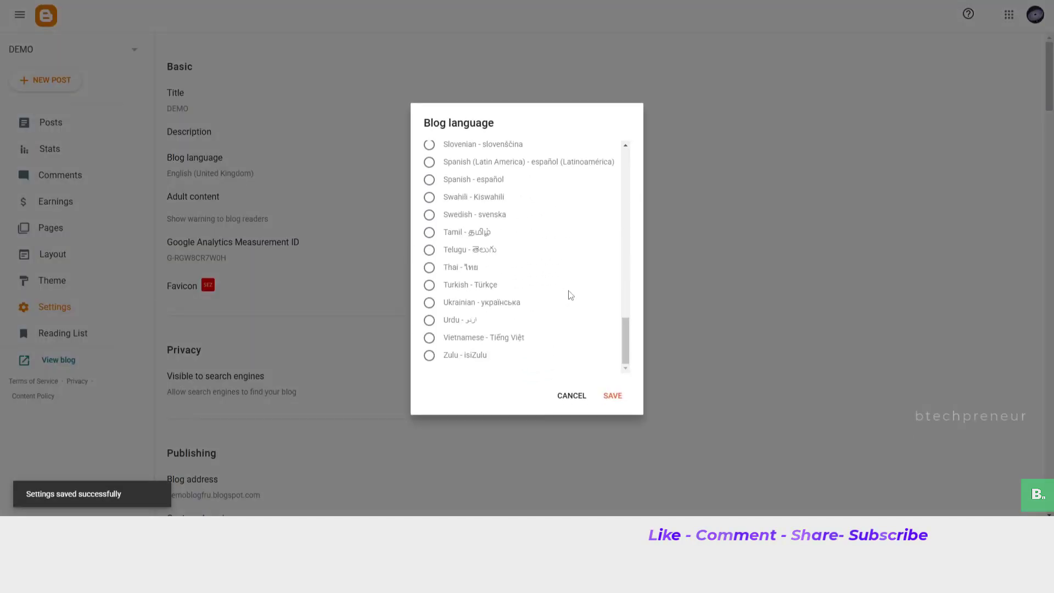
{"action": "scroll", "coordinate": [494, 307], "scroll_direction": "up", "scroll_amount": 10}
{"action": "left_click", "coordinate": [571, 395]}
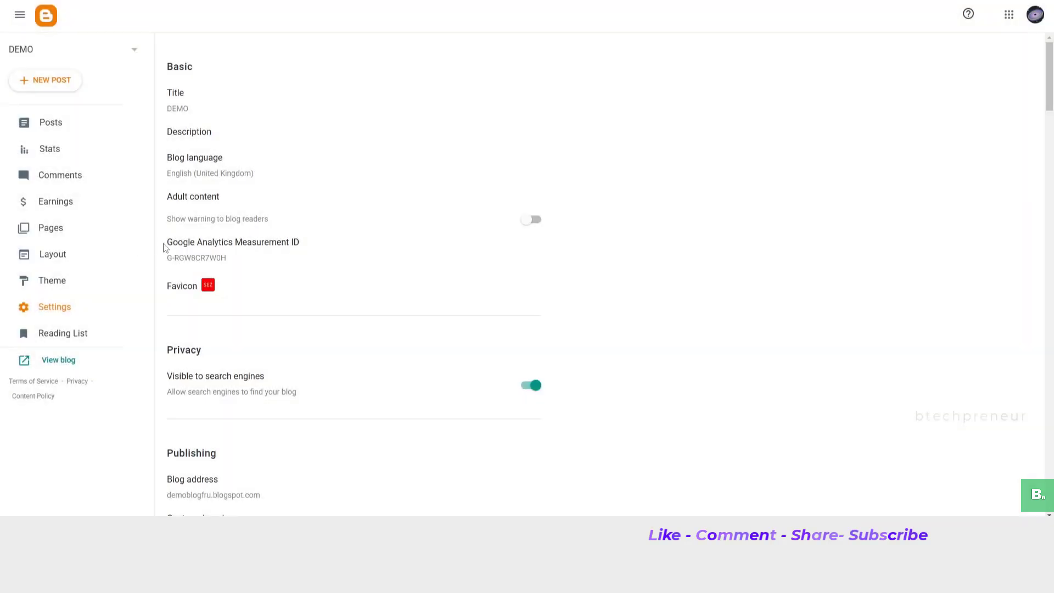
{"action": "left_click", "coordinate": [206, 245]}
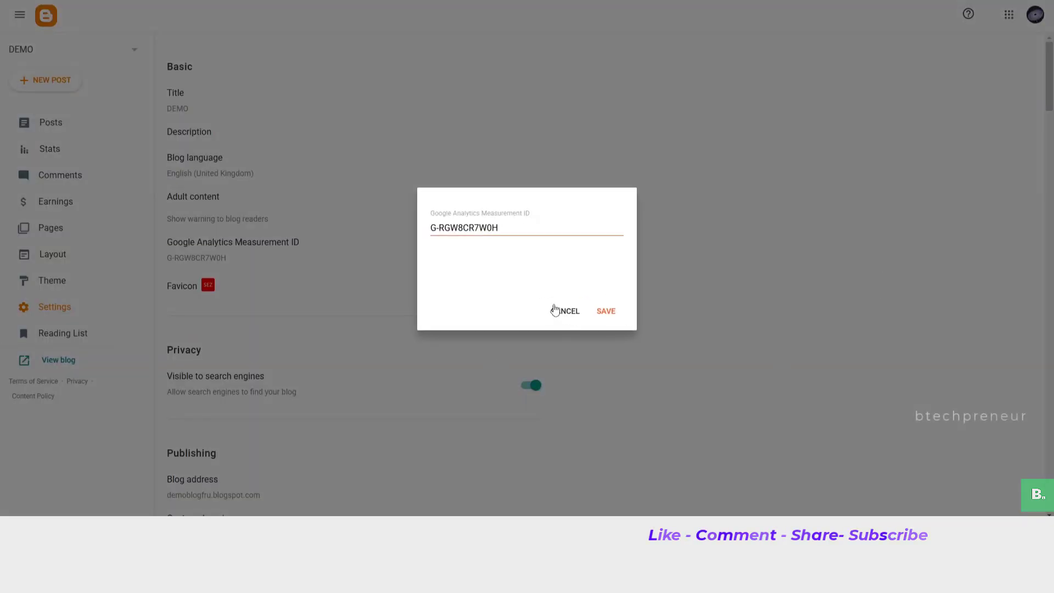
{"action": "left_click", "coordinate": [562, 321]}
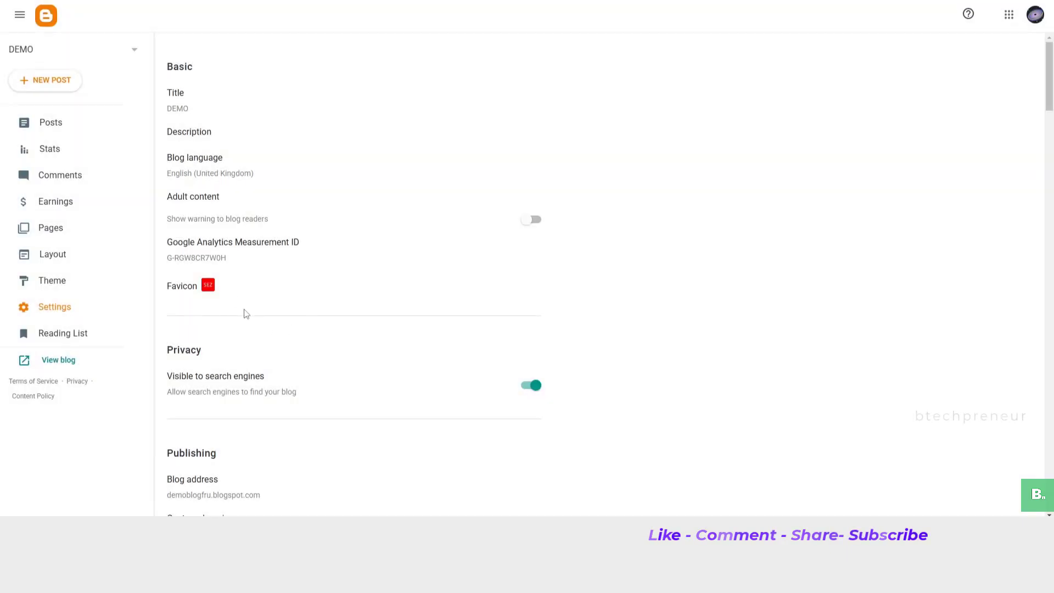
Step: Examine the custom favicon upload options, cancel them, and check the live blog before returning to the settings
{"action": "left_click", "coordinate": [198, 286]}
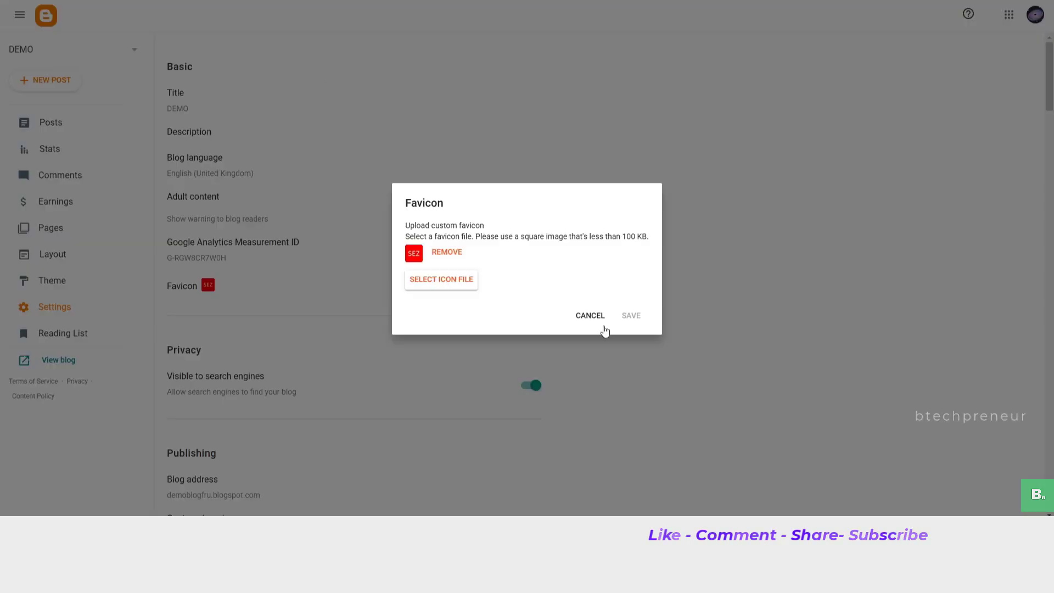
{"action": "left_click", "coordinate": [598, 320]}
{"action": "left_click", "coordinate": [50, 360]}
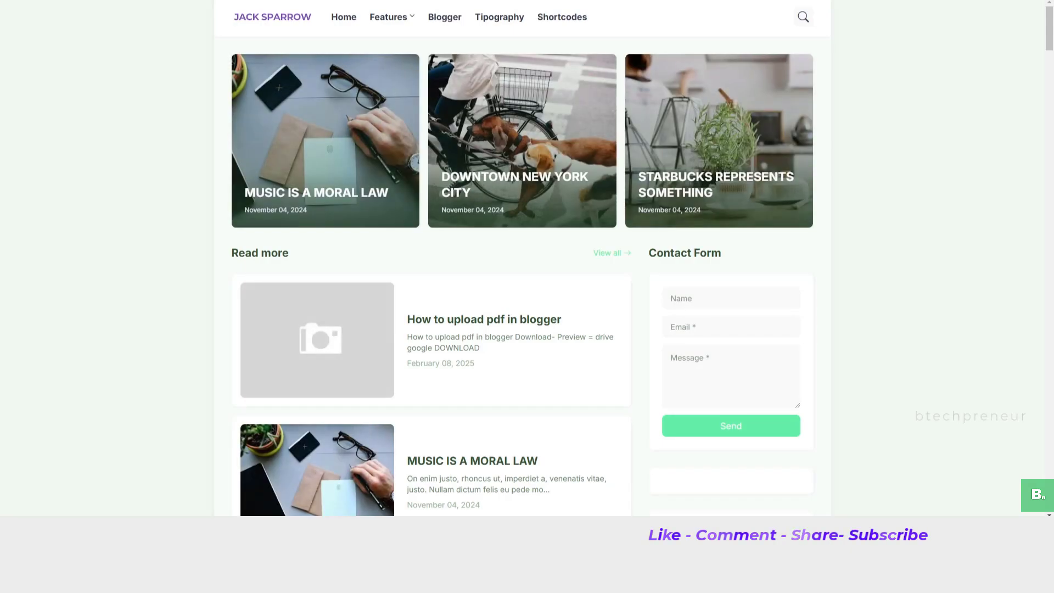
{"action": "left_click", "coordinate": [351, 1]}
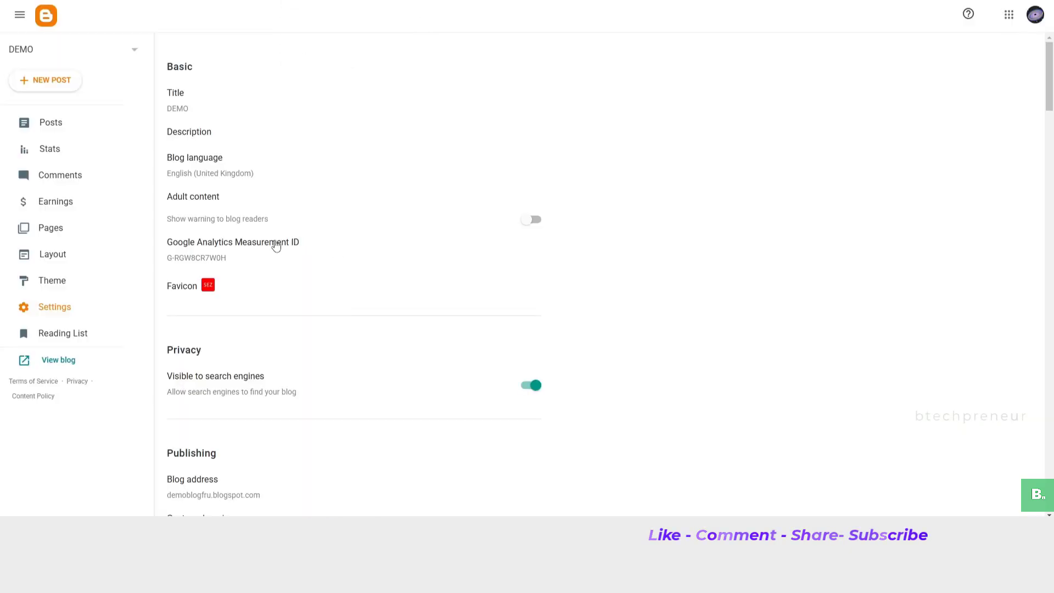
Step: Examine the Visible to search engines setting and its description in the Privacy section
{"action": "scroll", "coordinate": [181, 340], "scroll_direction": "down", "scroll_amount": 3}
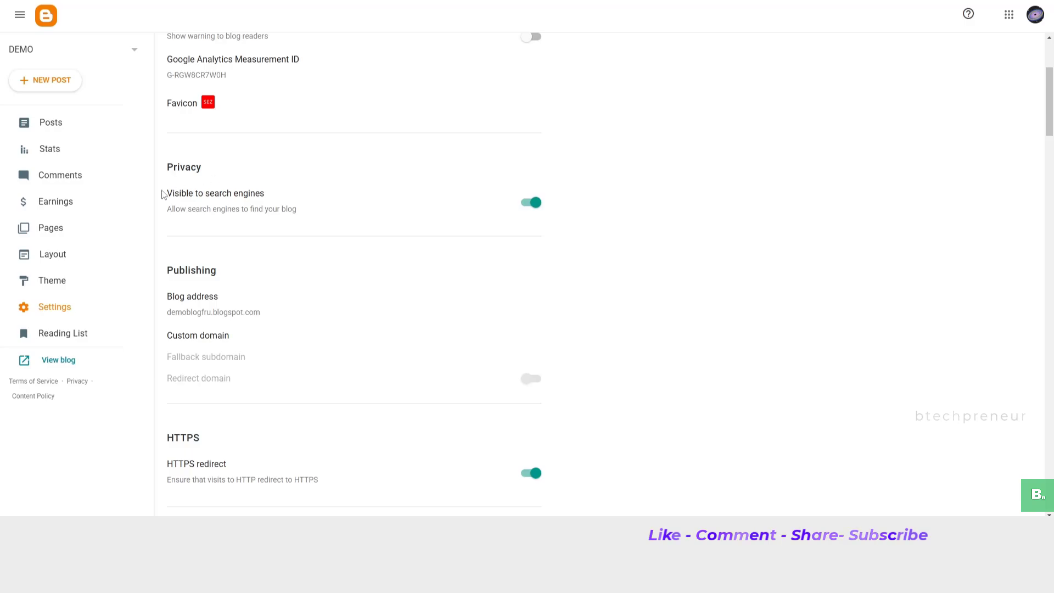
{"action": "left_click_drag", "start_coordinate": [162, 194], "coordinate": [294, 208]}
{"action": "left_click", "coordinate": [372, 212]}
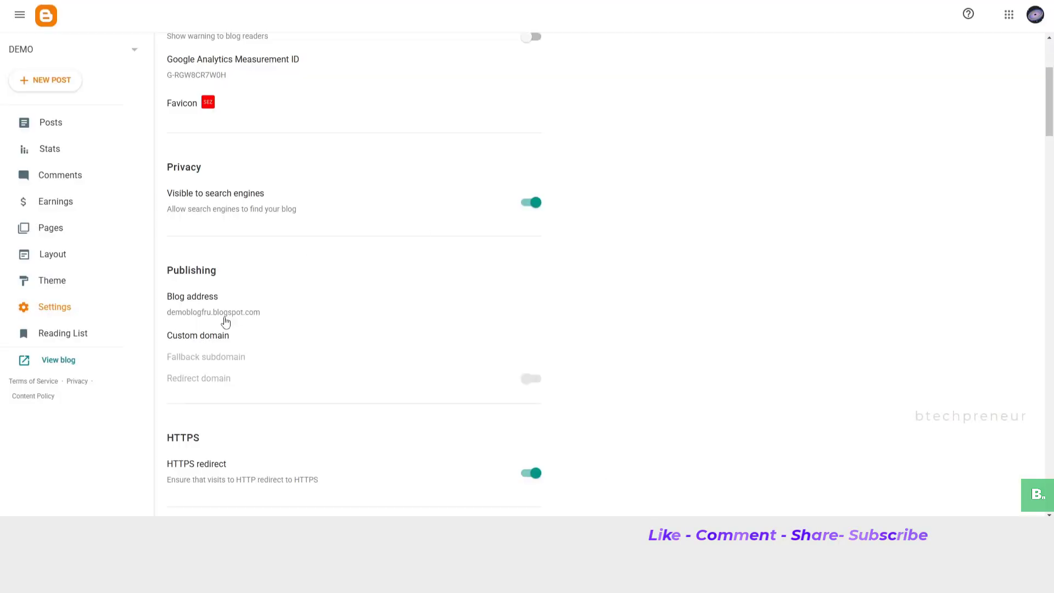
Step: View the blog address and custom domain dialogs in the Publishing section, cancelling each one
{"action": "left_click", "coordinate": [222, 314]}
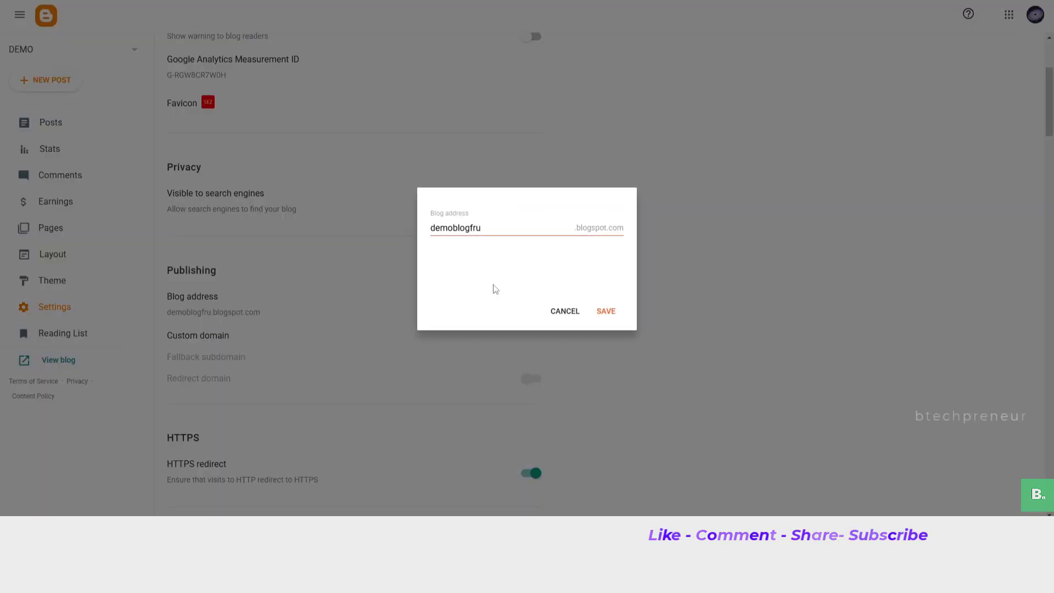
{"action": "left_click", "coordinate": [556, 311]}
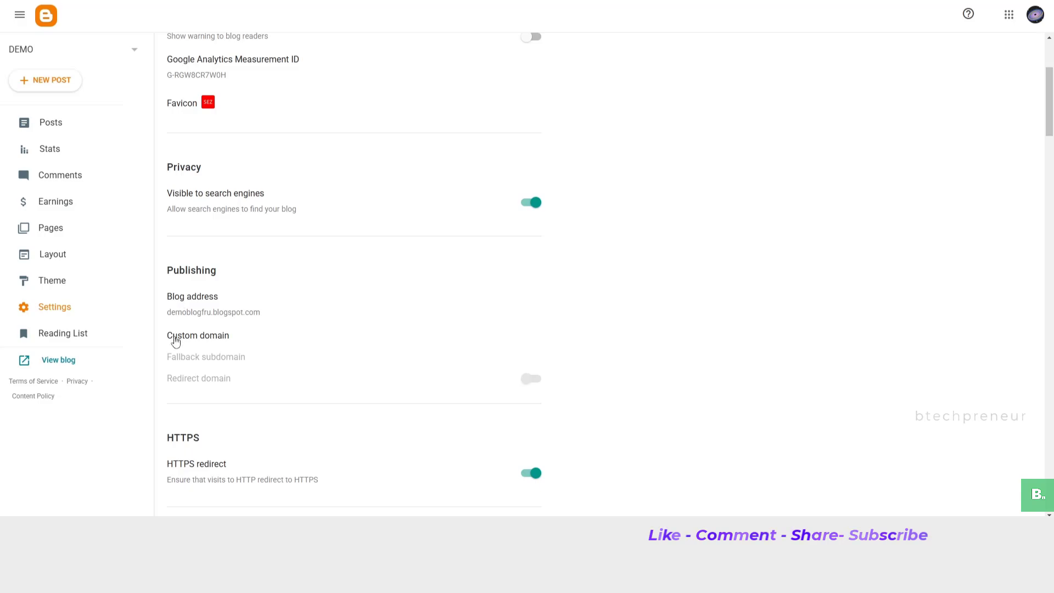
{"action": "left_click", "coordinate": [173, 339]}
{"action": "left_click", "coordinate": [454, 226]}
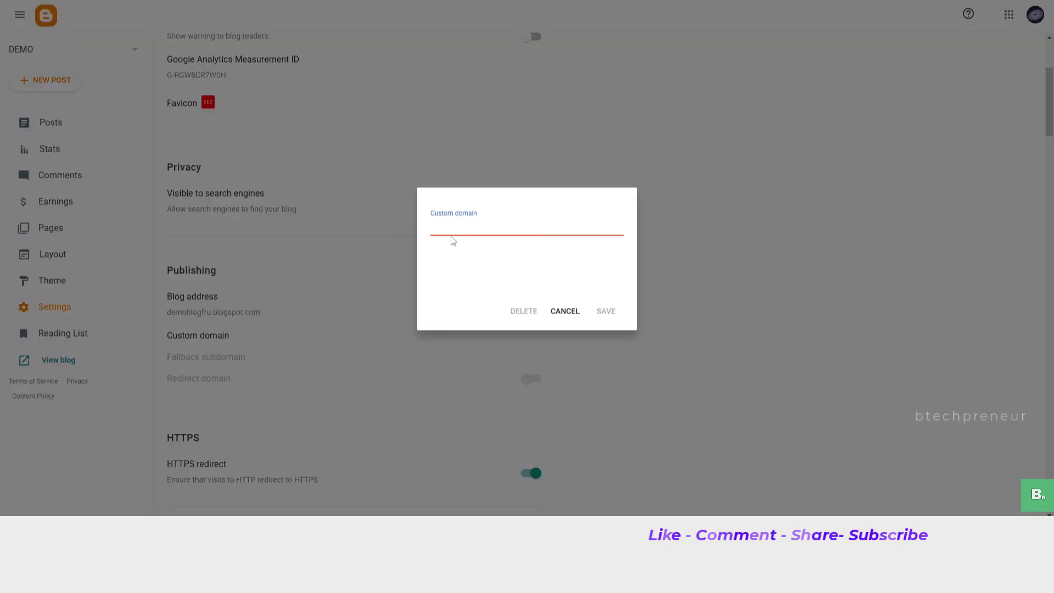
{"action": "left_click", "coordinate": [565, 310]}
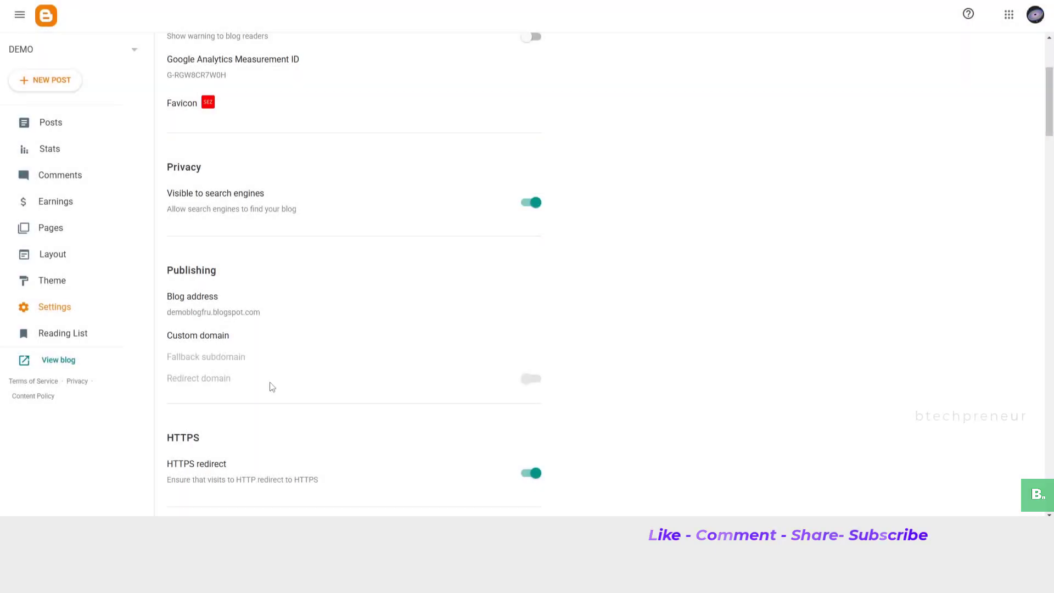
Step: Highlight the blogspot address, recheck the blog address and custom domain dialogs without saving, and look over the following settings
{"action": "left_click_drag", "start_coordinate": [167, 311], "coordinate": [259, 312]}
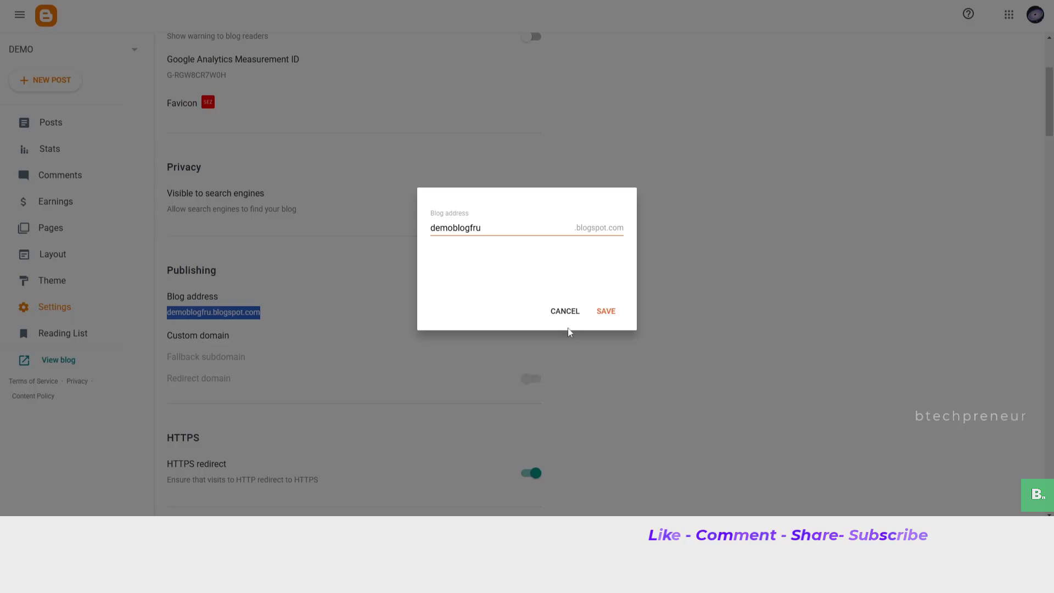
{"action": "left_click", "coordinate": [565, 311]}
{"action": "left_click", "coordinate": [194, 337]}
{"action": "left_click", "coordinate": [495, 231]}
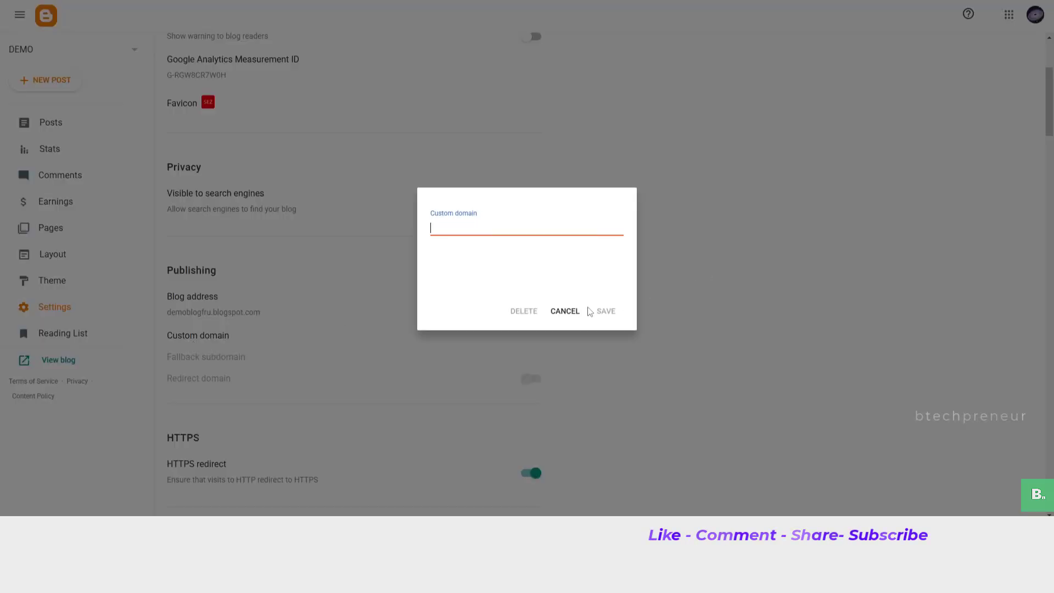
{"action": "left_click", "coordinate": [565, 311]}
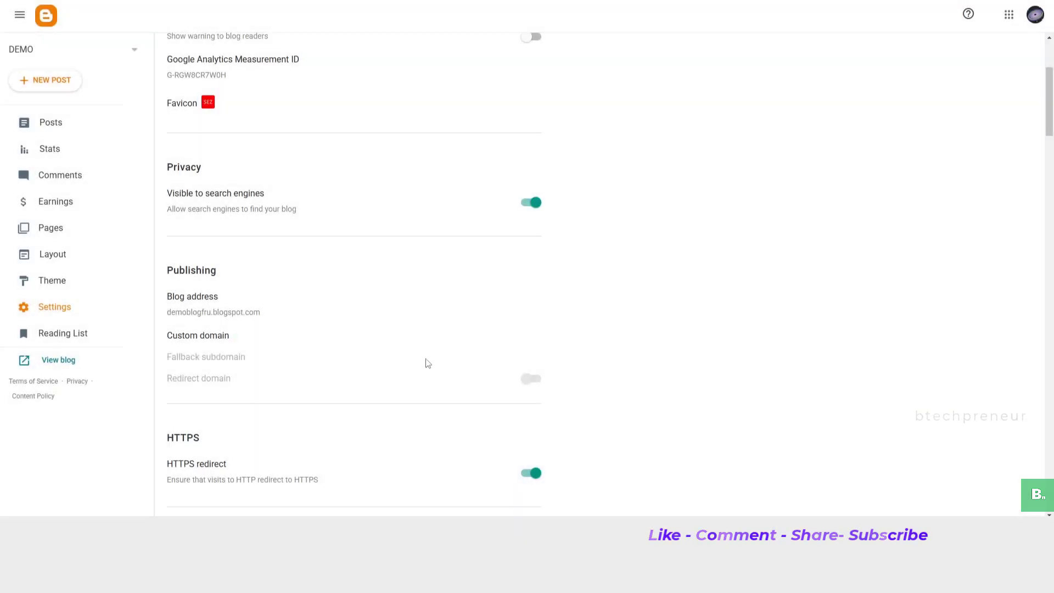
{"action": "scroll", "coordinate": [428, 363], "scroll_direction": "down", "scroll_amount": 3}
{"action": "scroll", "coordinate": [436, 317], "scroll_direction": "up", "scroll_amount": 2}
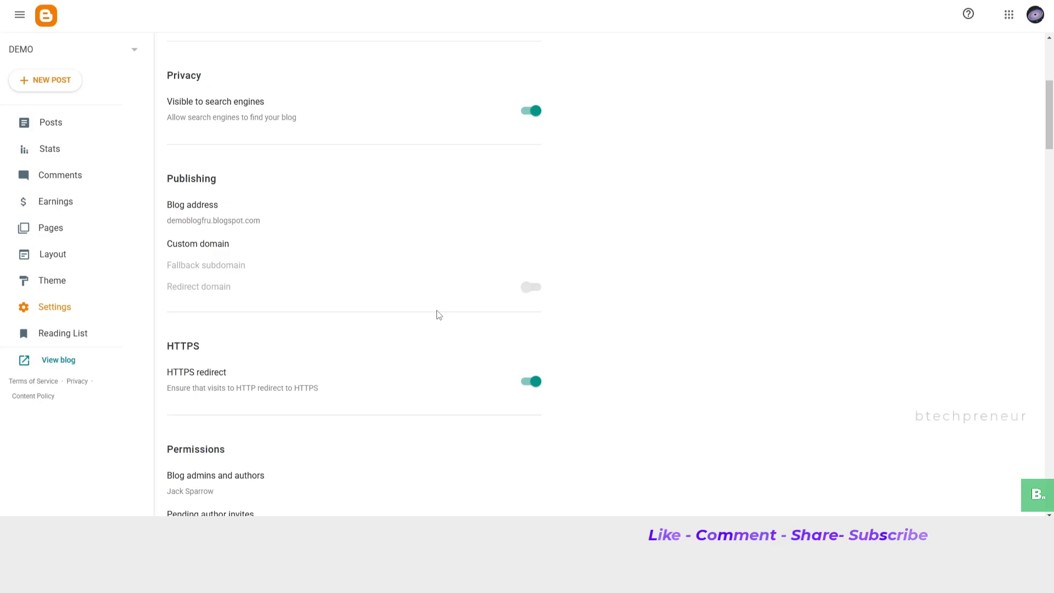
Step: Examine the HTTPS redirect setting and its description in the HTTPS section
{"action": "left_click_drag", "start_coordinate": [164, 381], "coordinate": [235, 377]}
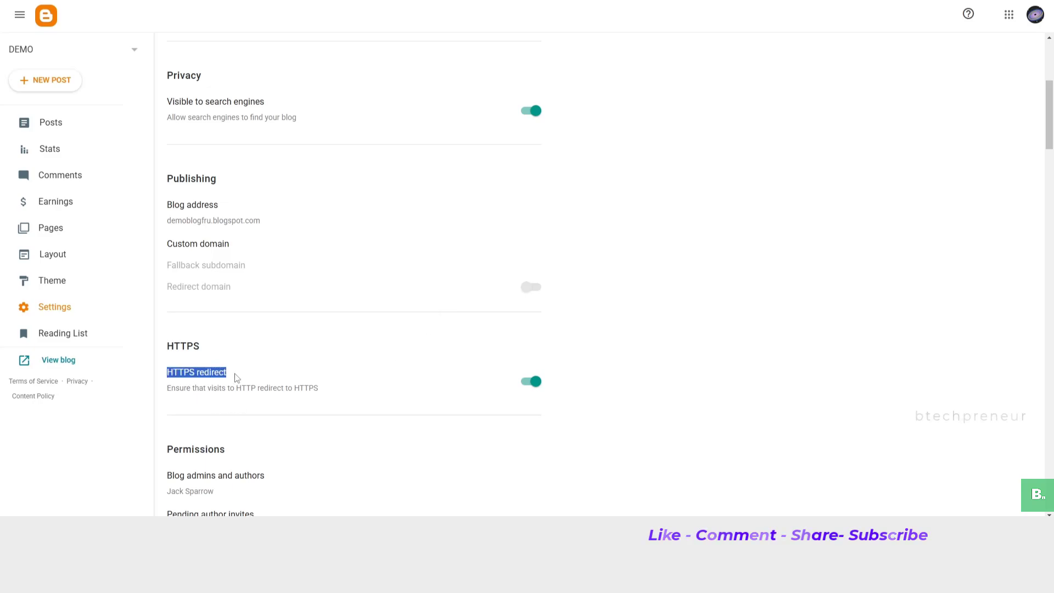
{"action": "scroll", "coordinate": [203, 329], "scroll_direction": "down", "scroll_amount": 2}
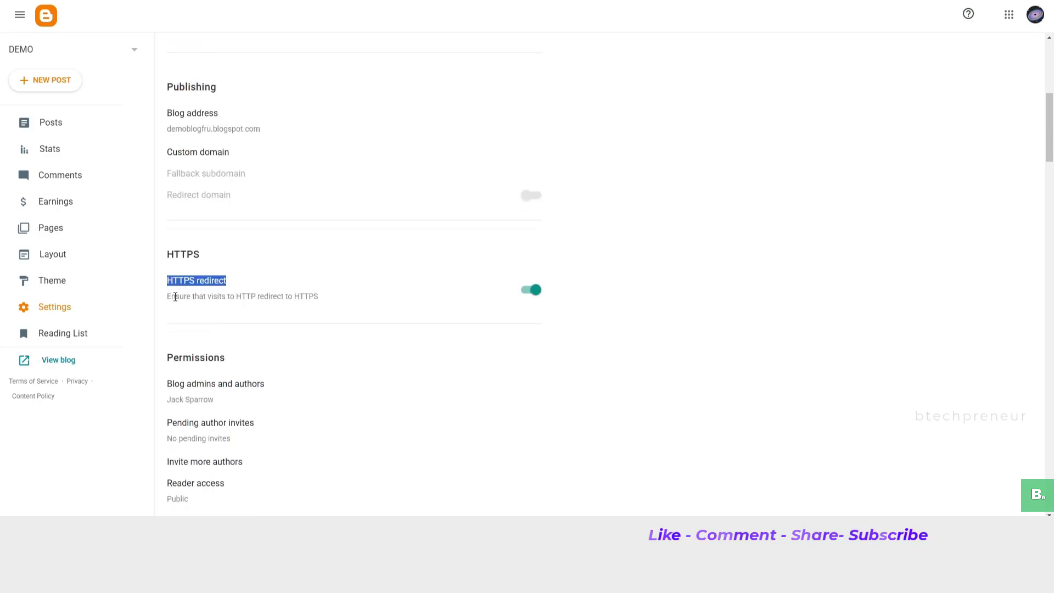
{"action": "left_click_drag", "start_coordinate": [176, 297], "coordinate": [320, 308]}
Step: View the blog admins and authors, pending author invites and invite more authors dialogs under Permissions, cancelling each one
{"action": "scroll", "coordinate": [330, 357], "scroll_direction": "down", "scroll_amount": 4}
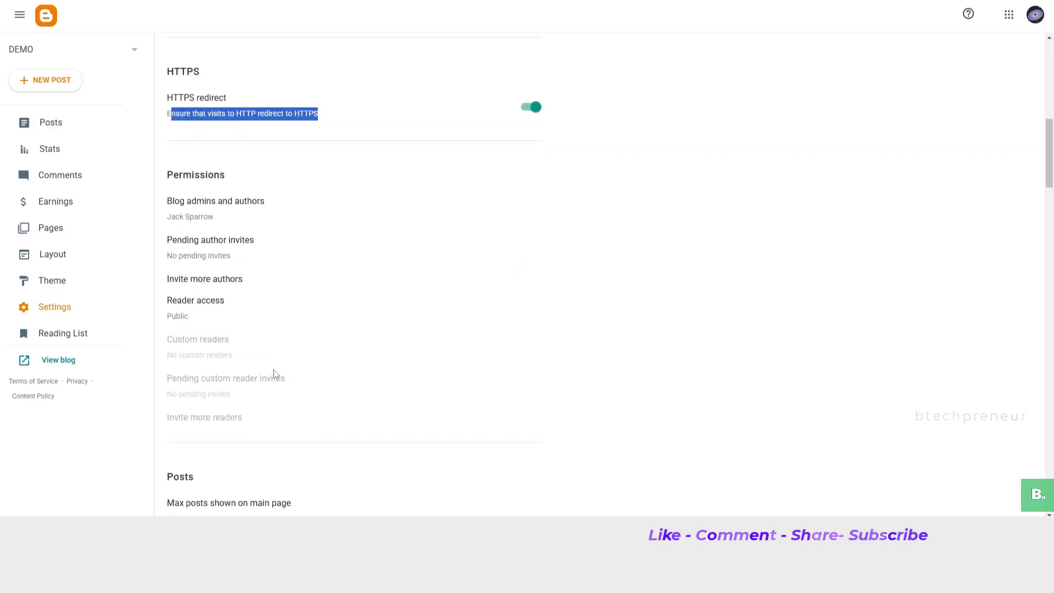
{"action": "left_click", "coordinate": [227, 215]}
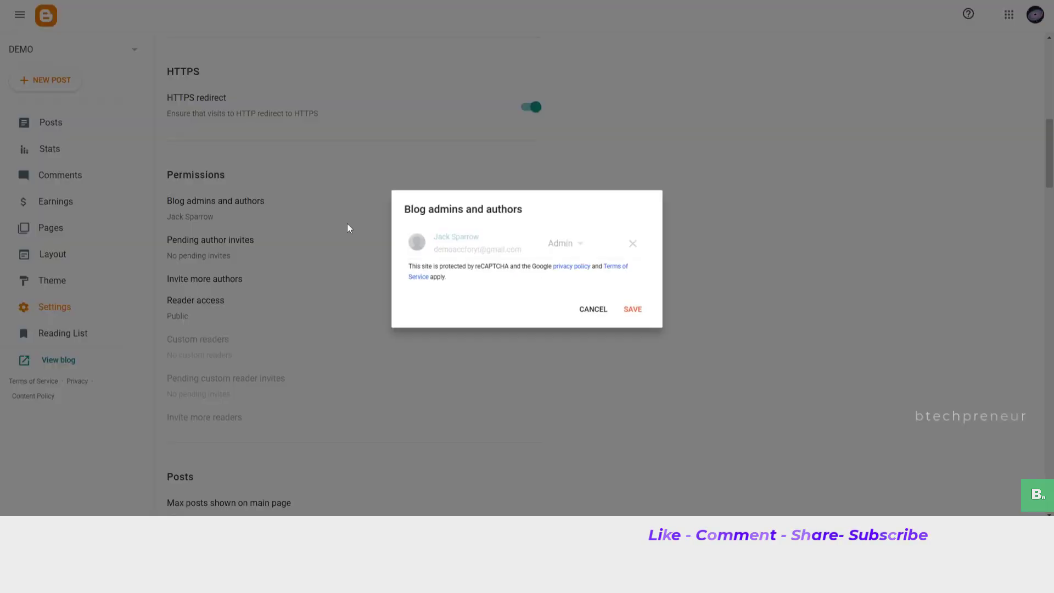
{"action": "left_click", "coordinate": [597, 311]}
{"action": "left_click", "coordinate": [245, 244]}
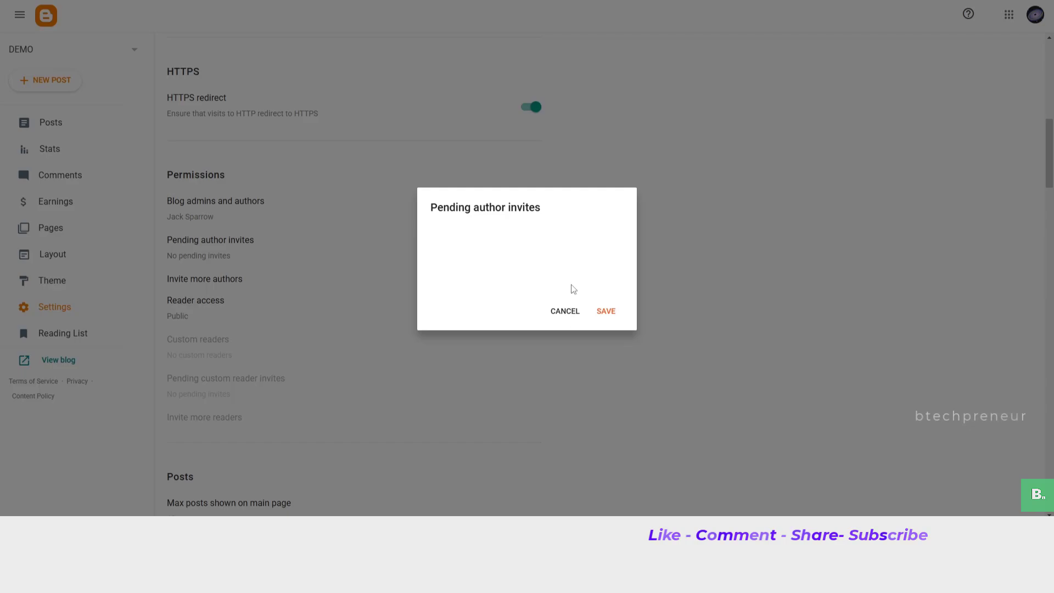
{"action": "left_click", "coordinate": [565, 313]}
{"action": "left_click", "coordinate": [214, 278]}
{"action": "left_click", "coordinate": [468, 245]}
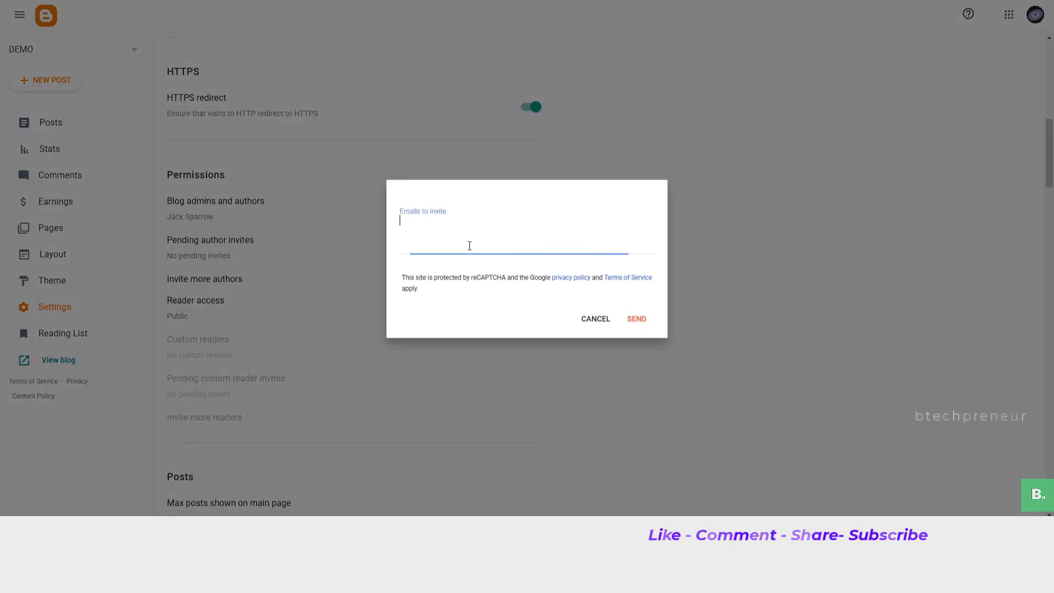
{"action": "left_click", "coordinate": [595, 319]}
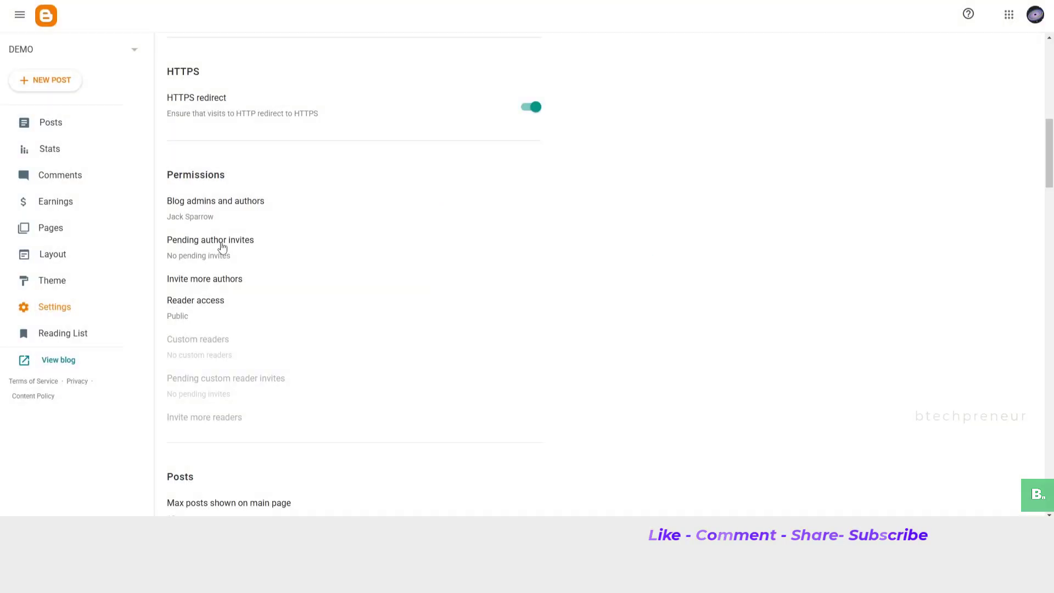
{"action": "left_click", "coordinate": [219, 247]}
{"action": "left_click", "coordinate": [549, 311]}
Step: Try the Private to authors and Custom readers options for reader access, and cancel without saving
{"action": "left_click", "coordinate": [229, 298]}
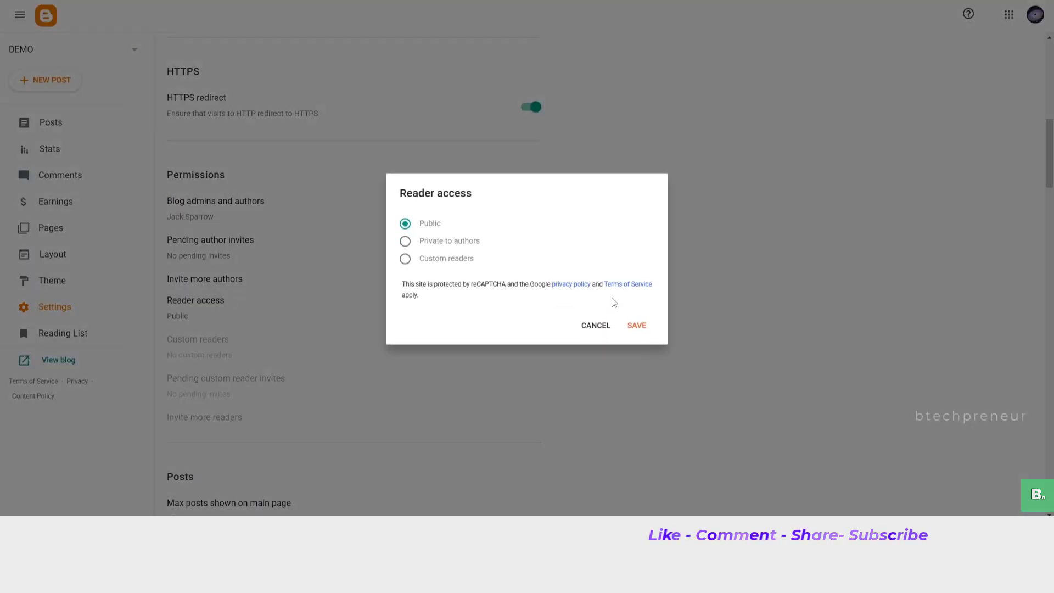
{"action": "left_click", "coordinate": [606, 329]}
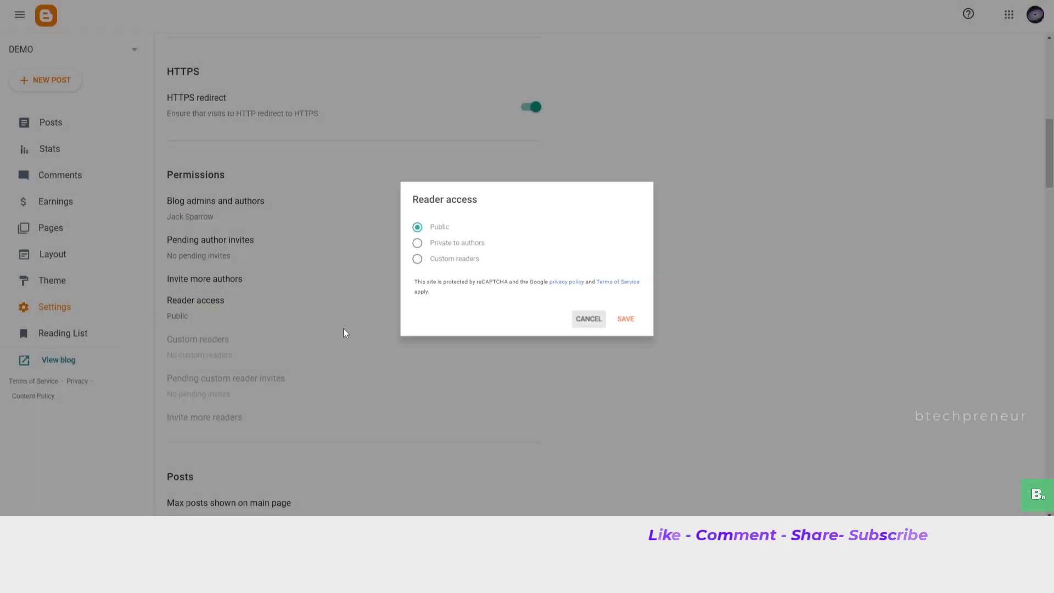
{"action": "left_click", "coordinate": [203, 305]}
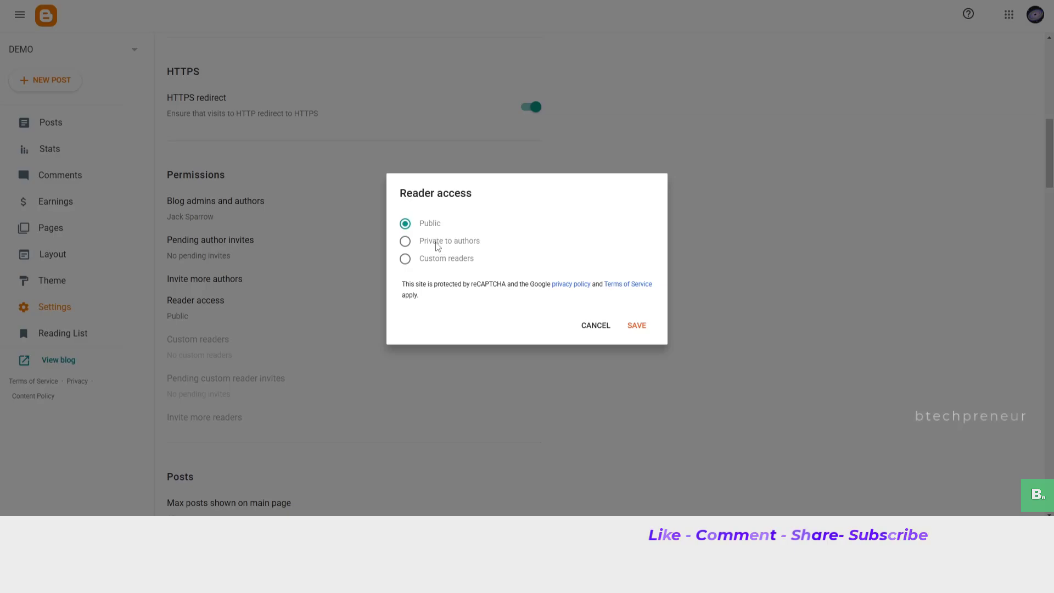
{"action": "left_click", "coordinate": [406, 242]}
{"action": "left_click", "coordinate": [405, 259]}
{"action": "left_click", "coordinate": [594, 328]}
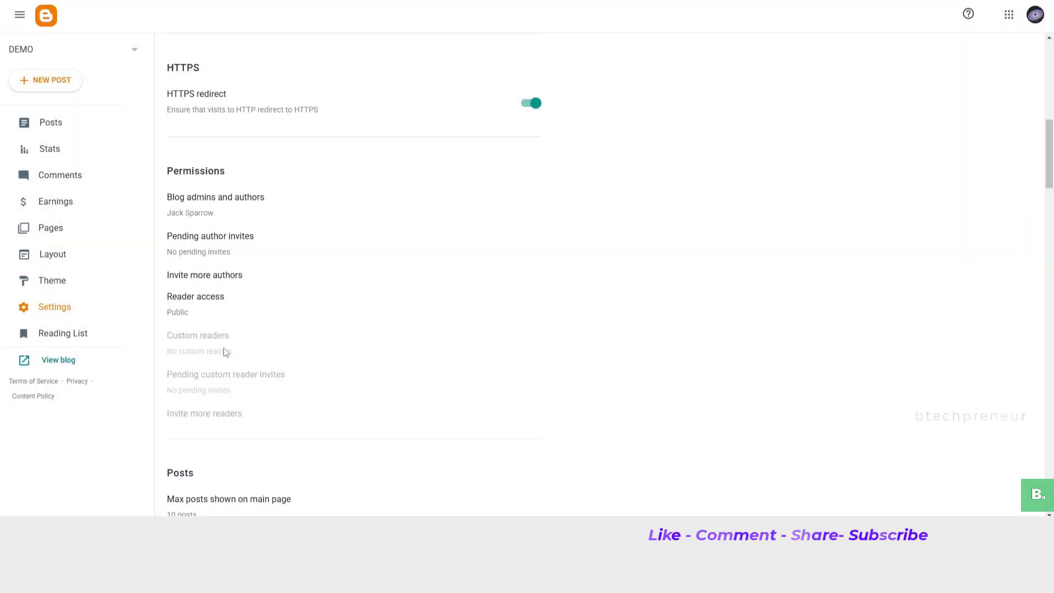
Step: Set the maximum number of posts shown on the main page to 15 and save it
{"action": "scroll", "coordinate": [226, 351], "scroll_direction": "down", "scroll_amount": 5}
{"action": "left_click", "coordinate": [201, 249]}
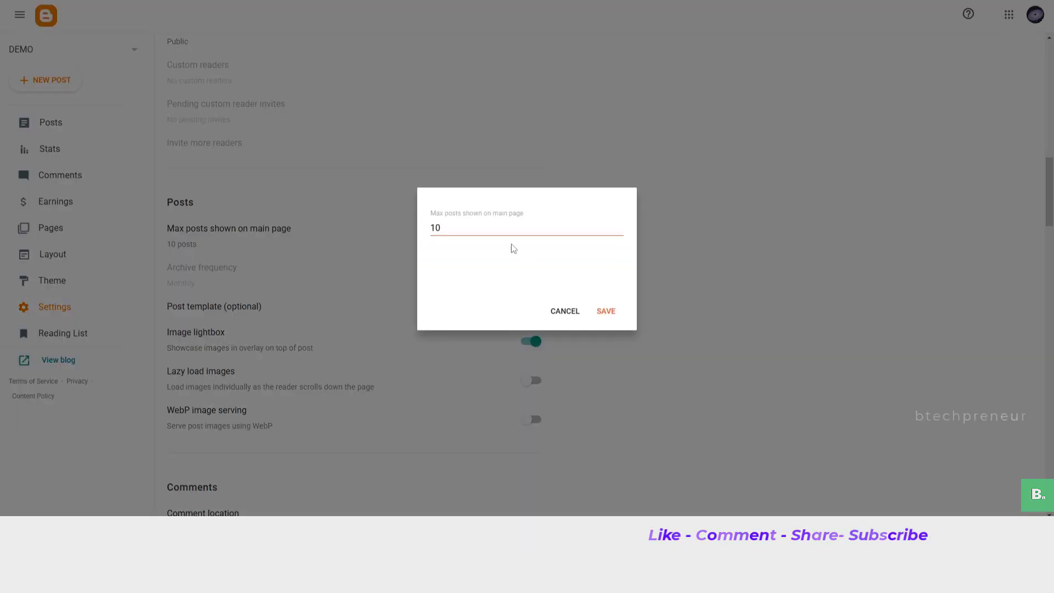
{"action": "type", "text": "5"}
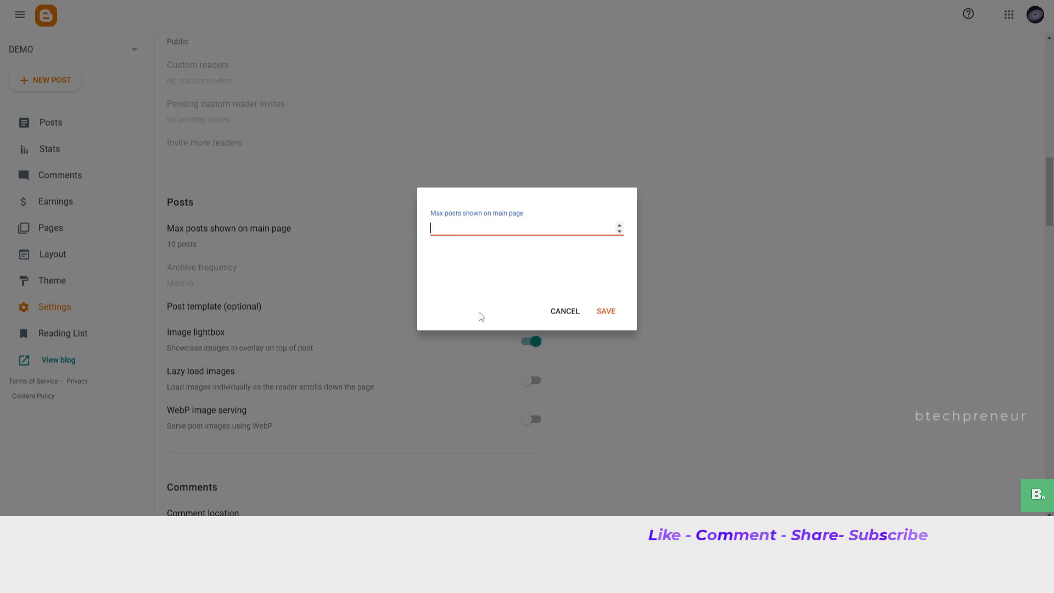
{"action": "left_click", "coordinate": [606, 312]}
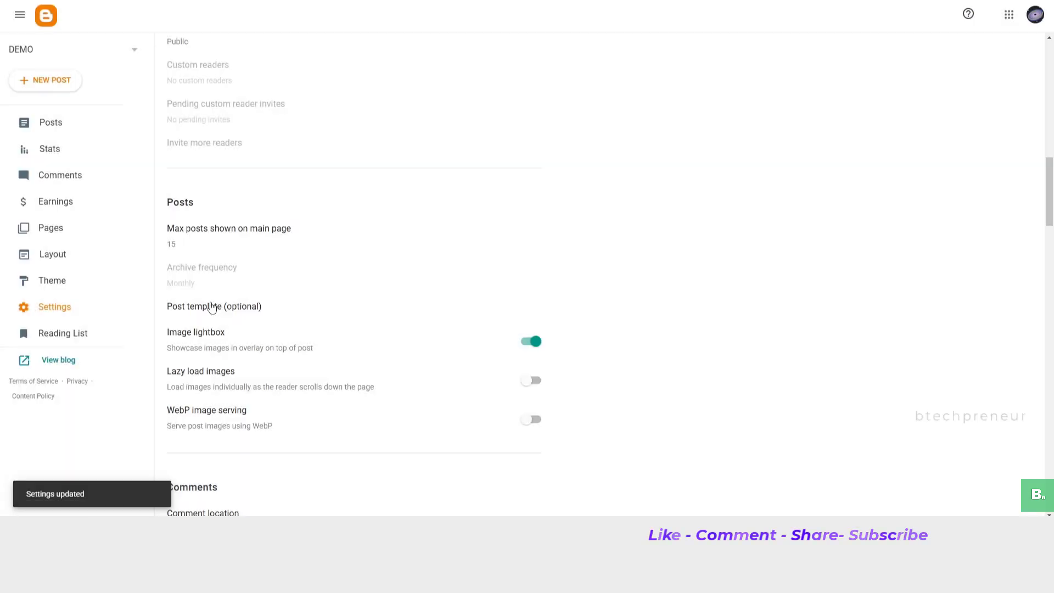
Step: View the optional post template dialog in the Posts section and cancel it
{"action": "left_click", "coordinate": [211, 307]}
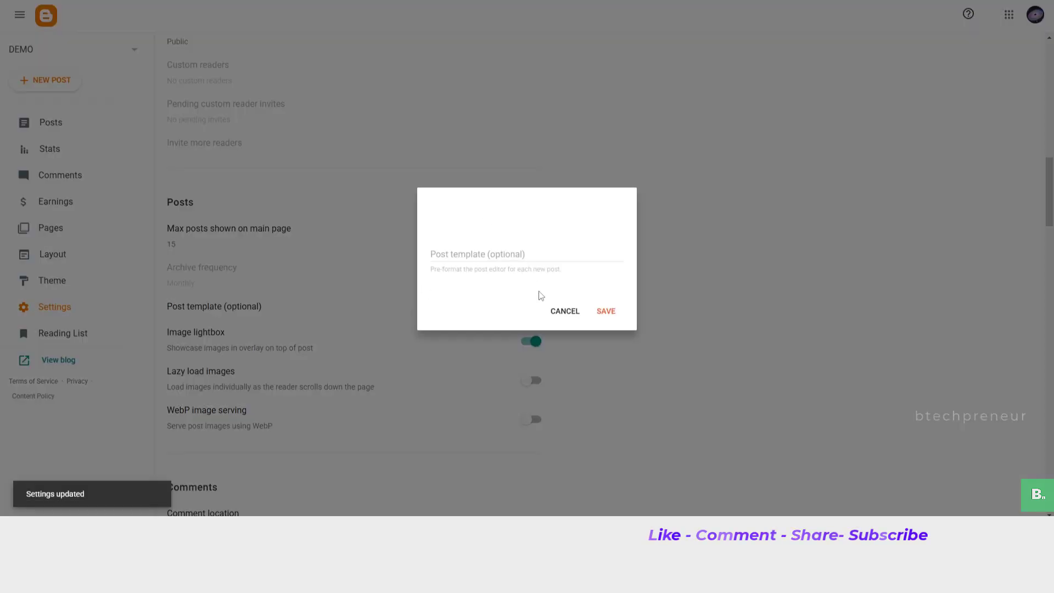
{"action": "left_click", "coordinate": [513, 252]}
{"action": "left_click", "coordinate": [568, 311]}
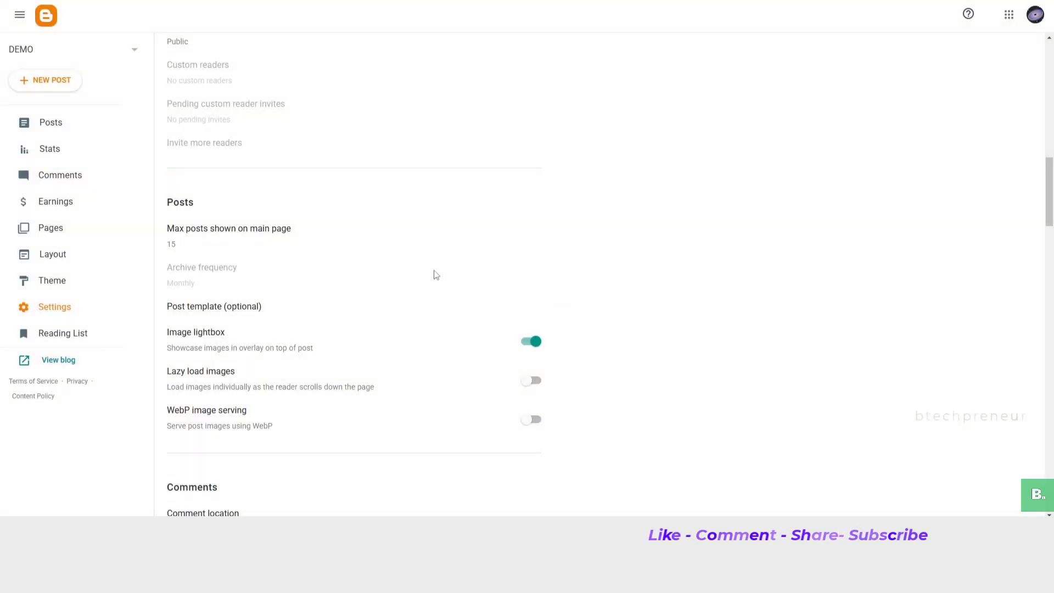
Step: Highlight the Image lightbox setting and examine the post thumbnails on the live blog's home page
{"action": "triple_click", "coordinate": [182, 332]}
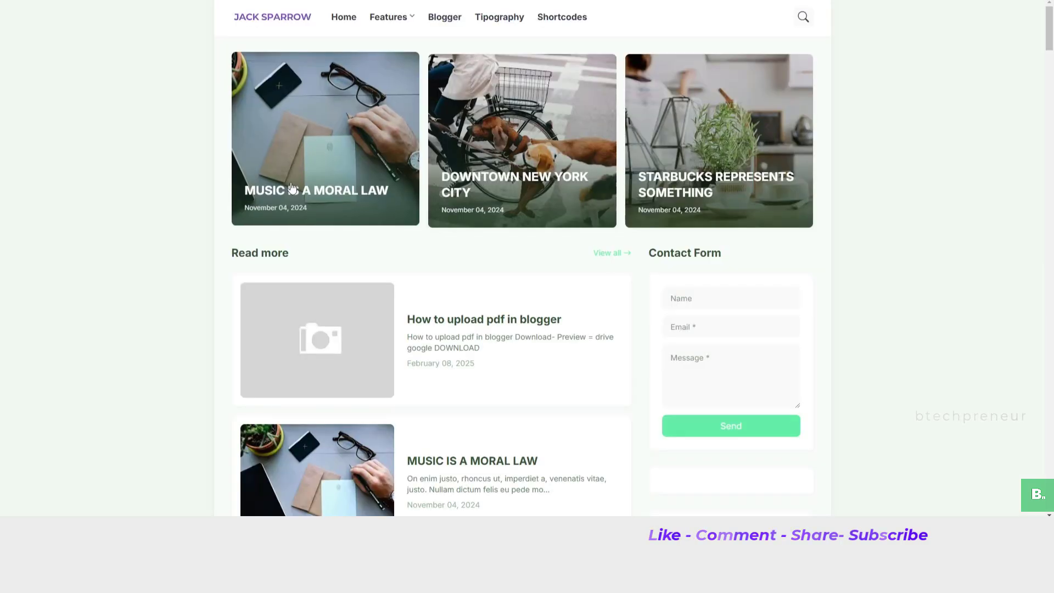
{"action": "scroll", "coordinate": [279, 332], "scroll_direction": "down", "scroll_amount": 5}
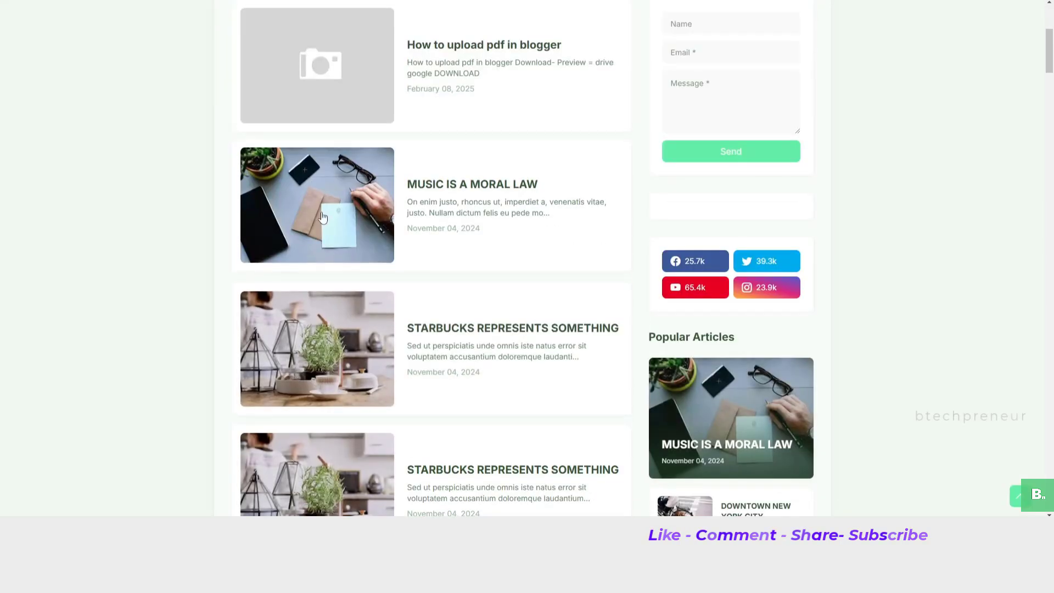
{"action": "scroll", "coordinate": [279, 331], "scroll_direction": "up", "scroll_amount": 5}
{"action": "scroll", "coordinate": [414, 245], "scroll_direction": "down", "scroll_amount": 6}
{"action": "scroll", "coordinate": [413, 244], "scroll_direction": "down", "scroll_amount": 4}
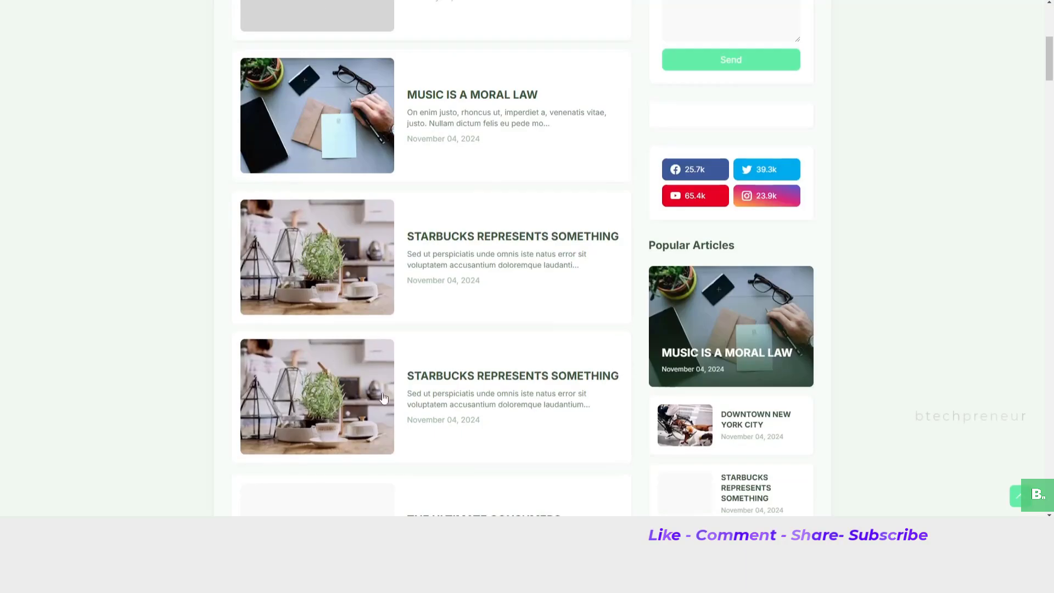
{"action": "scroll", "coordinate": [414, 245], "scroll_direction": "up", "scroll_amount": 5}
{"action": "scroll", "coordinate": [315, 258], "scroll_direction": "down", "scroll_amount": 5}
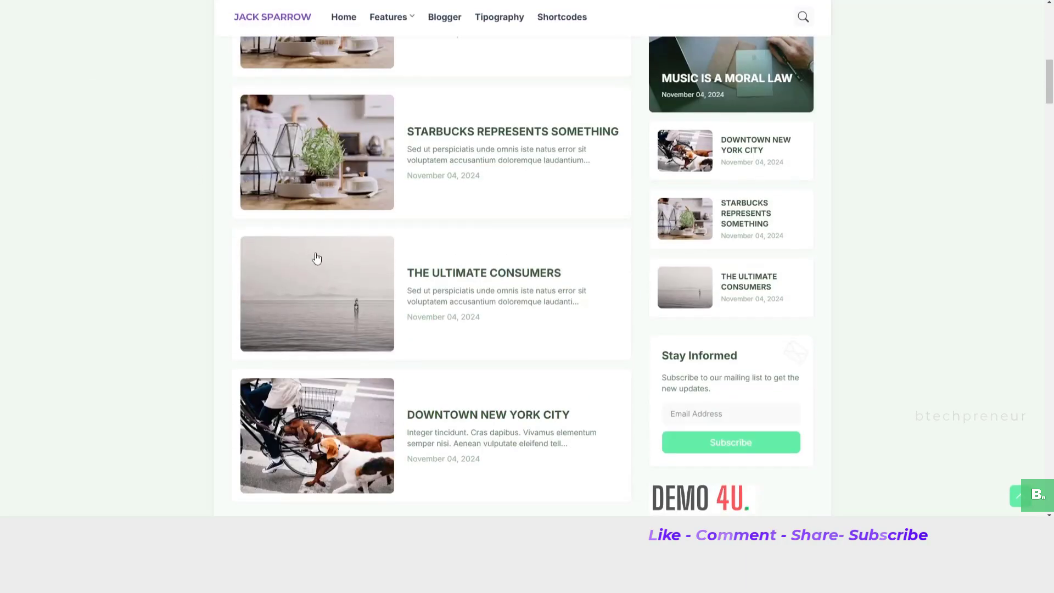
Step: Open the post THE ULTIMATE CONSUMERS on the live blog and examine its image and text
{"action": "left_click", "coordinate": [475, 271]}
{"action": "scroll", "coordinate": [224, 243], "scroll_direction": "up", "scroll_amount": 5}
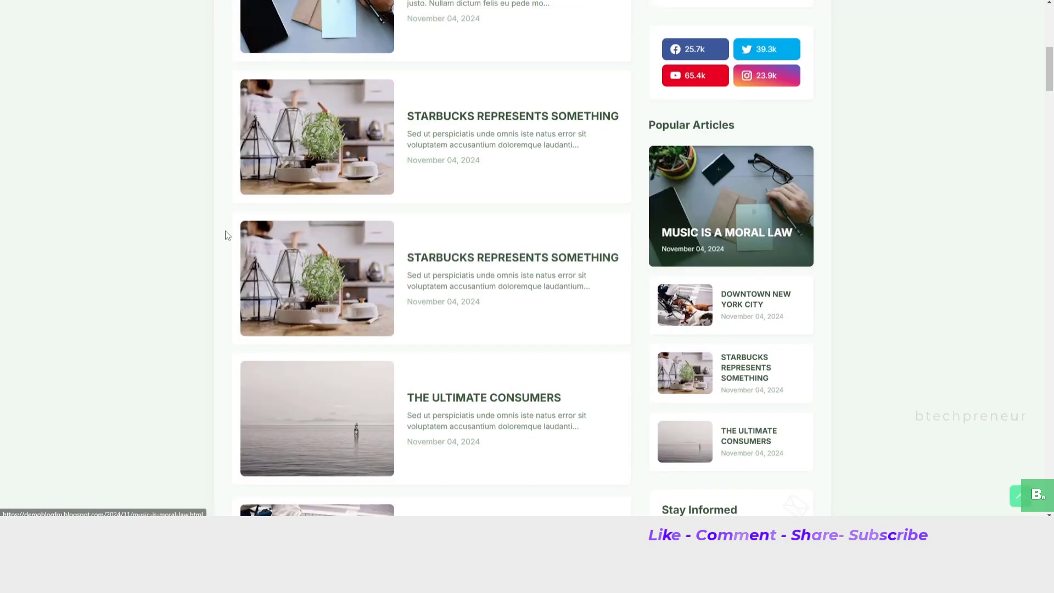
{"action": "scroll", "coordinate": [477, 184], "scroll_direction": "down", "scroll_amount": 8}
{"action": "scroll", "coordinate": [456, 318], "scroll_direction": "up", "scroll_amount": 6}
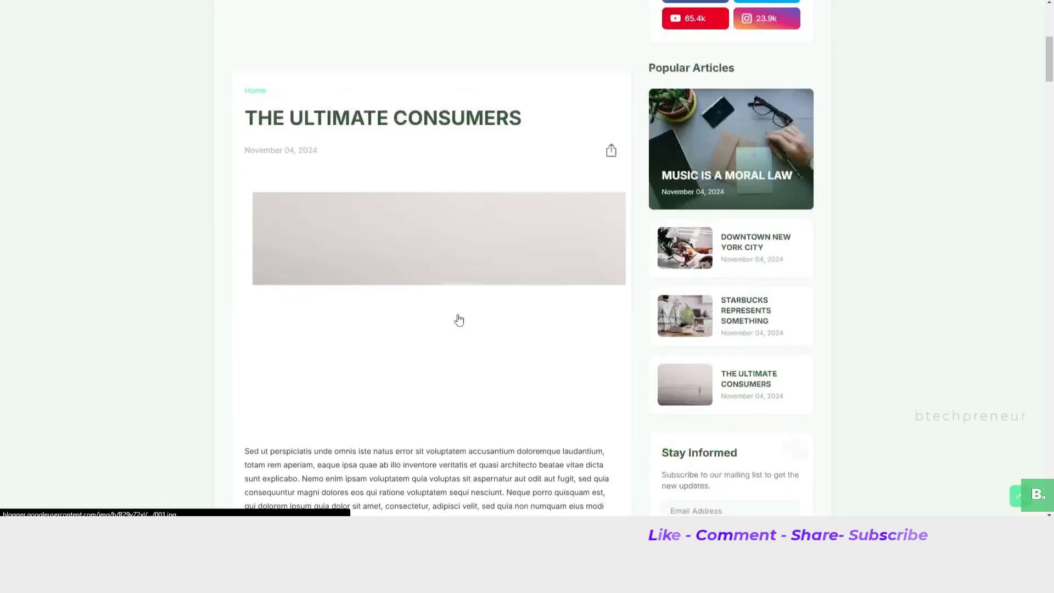
{"action": "scroll", "coordinate": [215, 258], "scroll_direction": "down", "scroll_amount": 8}
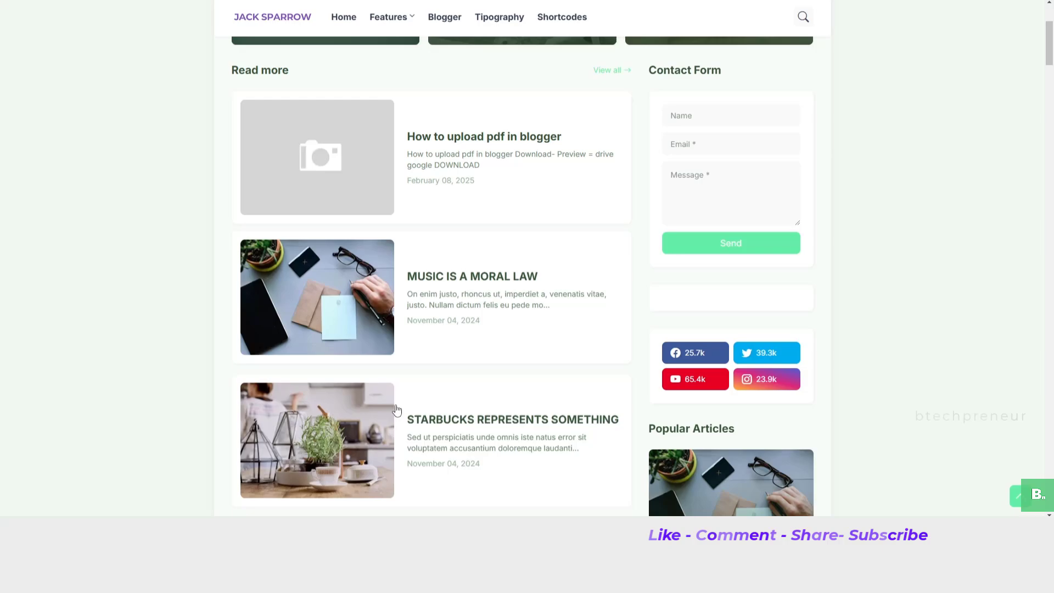
Step: Look over the Read more posts and Popular Articles on the blog's home page again
{"action": "scroll", "coordinate": [321, 326], "scroll_direction": "down", "scroll_amount": 6}
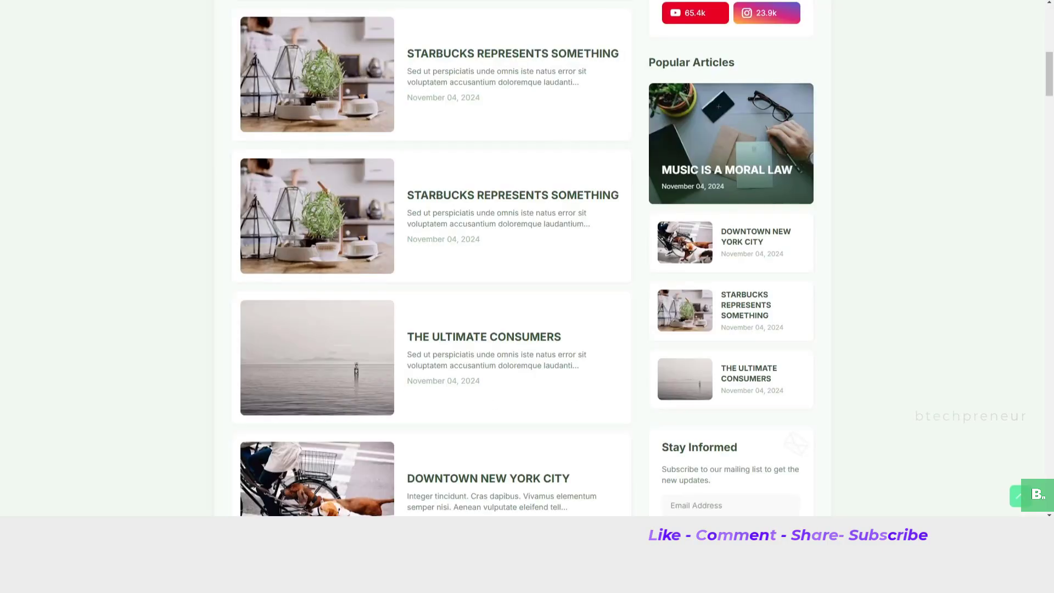
{"action": "scroll", "coordinate": [454, 410], "scroll_direction": "down", "scroll_amount": 4}
{"action": "scroll", "coordinate": [662, 371], "scroll_direction": "up", "scroll_amount": 6}
{"action": "scroll", "coordinate": [662, 370], "scroll_direction": "up", "scroll_amount": 1}
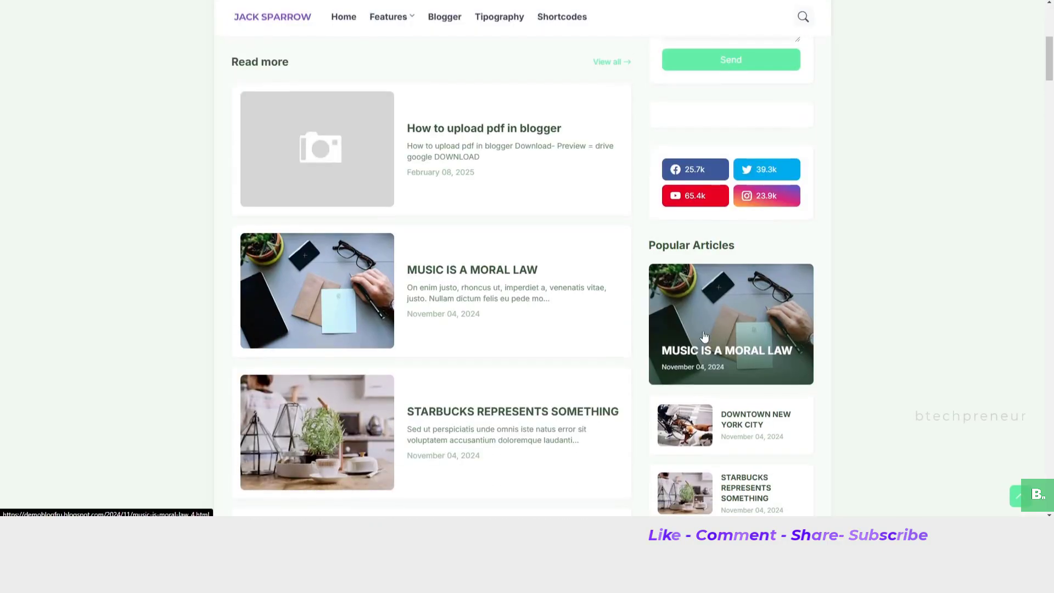
{"action": "scroll", "coordinate": [715, 406], "scroll_direction": "down", "scroll_amount": 5}
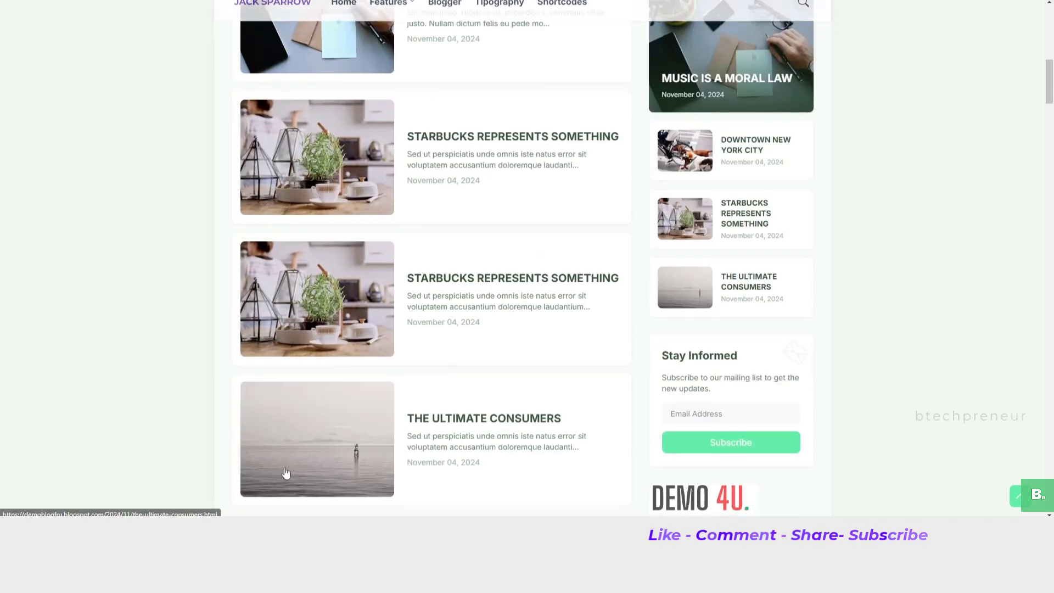
{"action": "scroll", "coordinate": [567, 351], "scroll_direction": "up", "scroll_amount": 5}
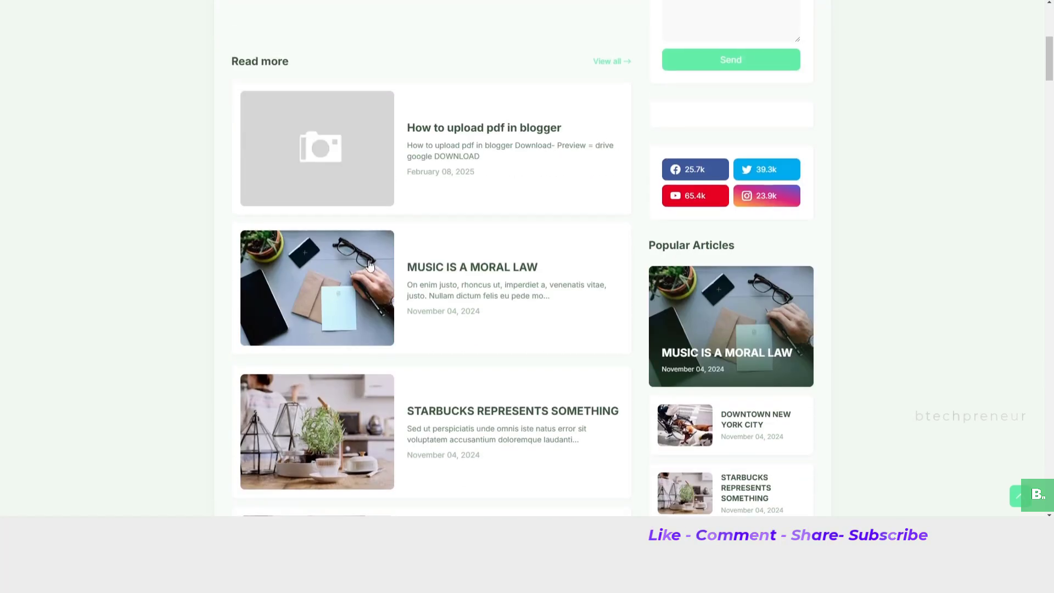
Step: Open the post MUSIC IS A MORAL LAW and examine its images and related posts before returning to the settings
{"action": "left_click", "coordinate": [417, 251]}
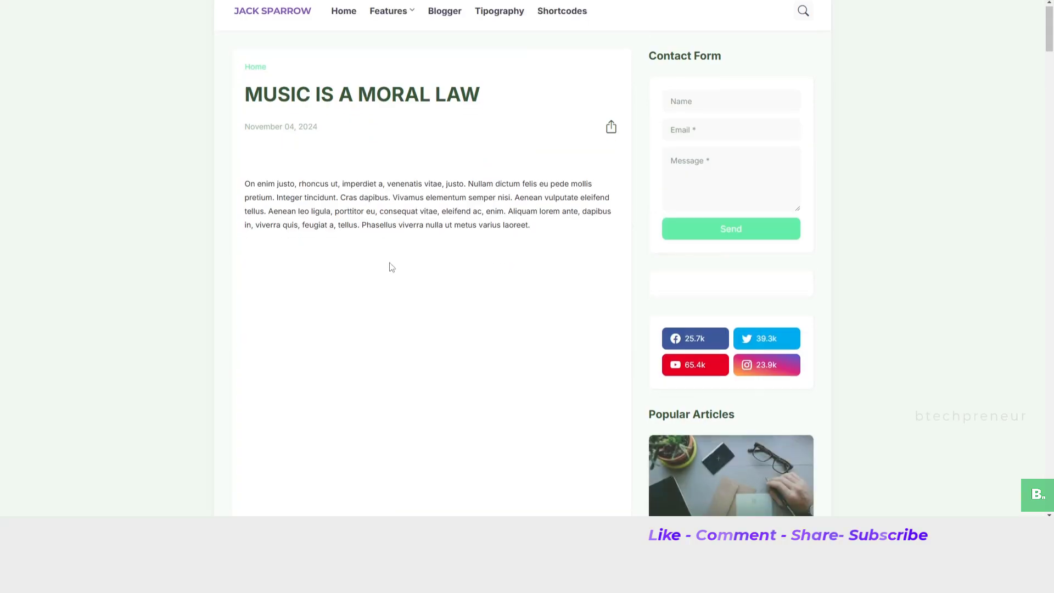
{"action": "scroll", "coordinate": [417, 269], "scroll_direction": "down", "scroll_amount": 10}
{"action": "scroll", "coordinate": [469, 290], "scroll_direction": "down", "scroll_amount": 10}
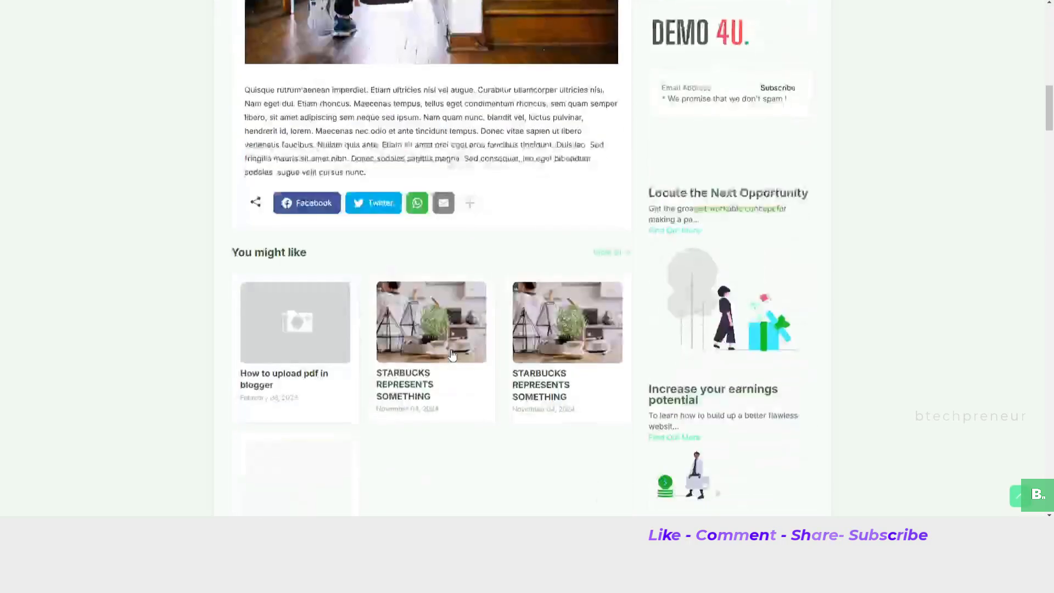
{"action": "scroll", "coordinate": [2, 61], "scroll_direction": "up", "scroll_amount": 20}
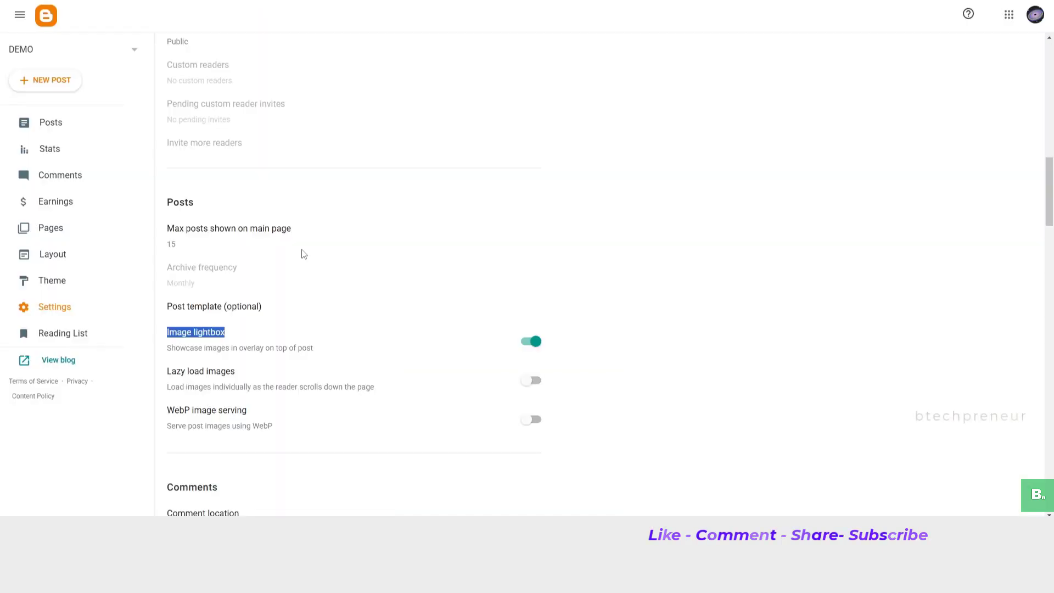
Step: Turn on Lazy load images and WebP image serving in the Posts section, highlighting both setting names
{"action": "left_click_drag", "start_coordinate": [176, 372], "coordinate": [246, 377]}
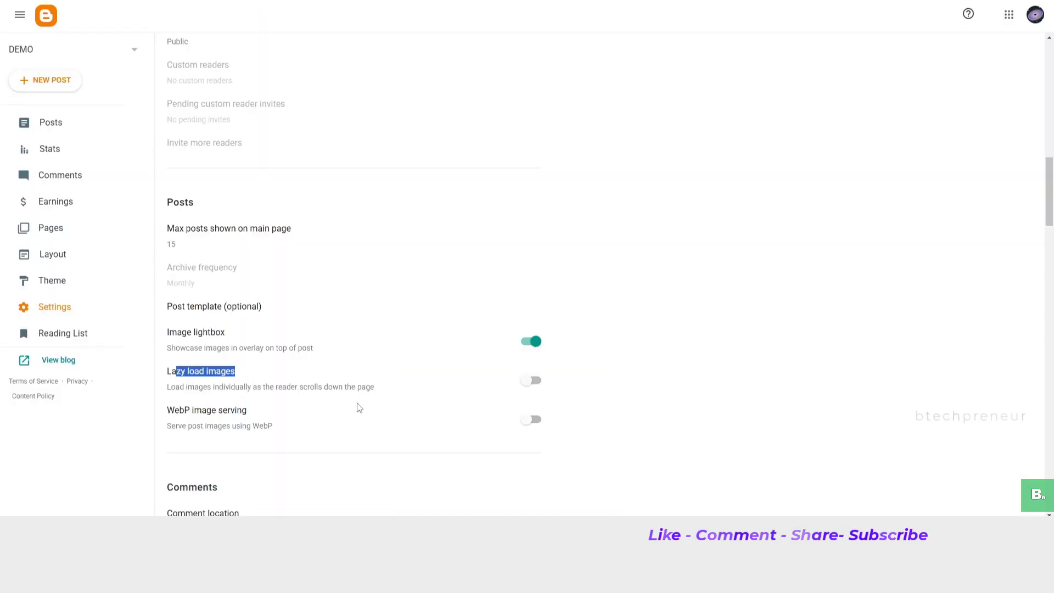
{"action": "left_click", "coordinate": [168, 384]}
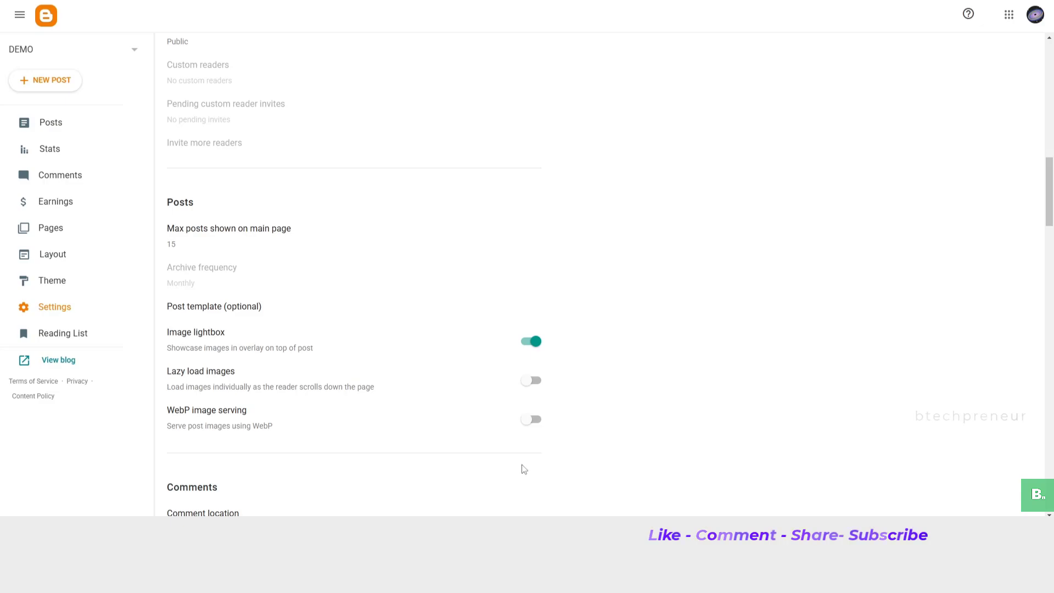
{"action": "left_click", "coordinate": [519, 377]}
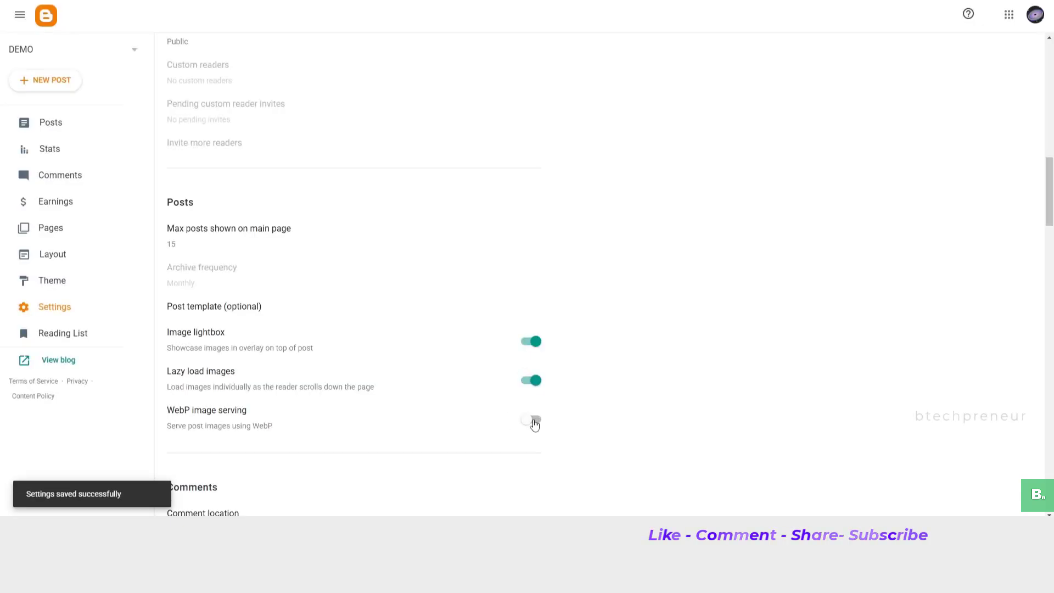
{"action": "left_click", "coordinate": [530, 419]}
{"action": "triple_click", "coordinate": [179, 411]}
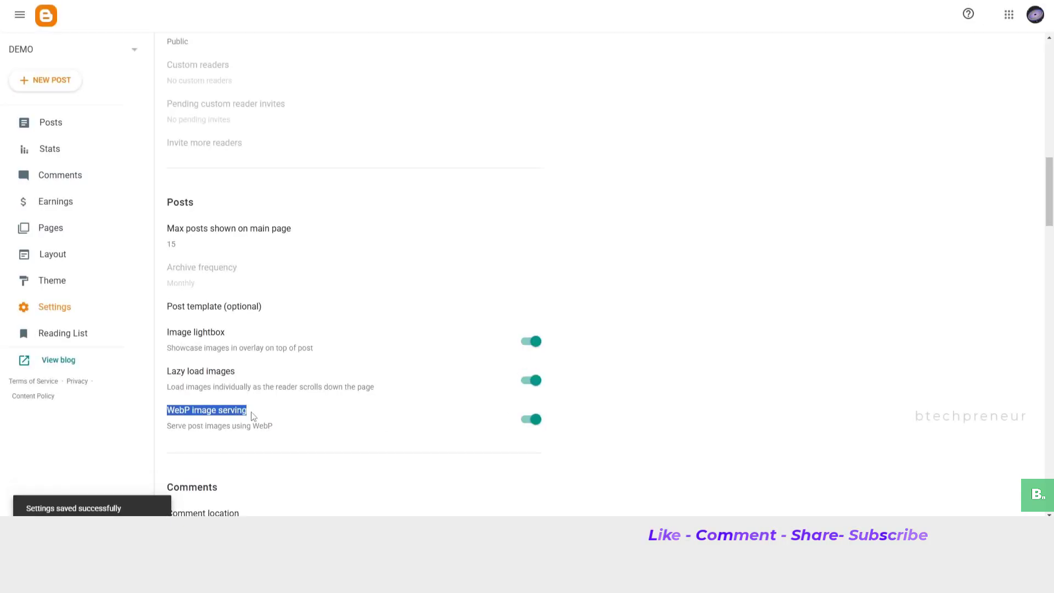
{"action": "left_click_drag", "start_coordinate": [166, 375], "coordinate": [248, 379]}
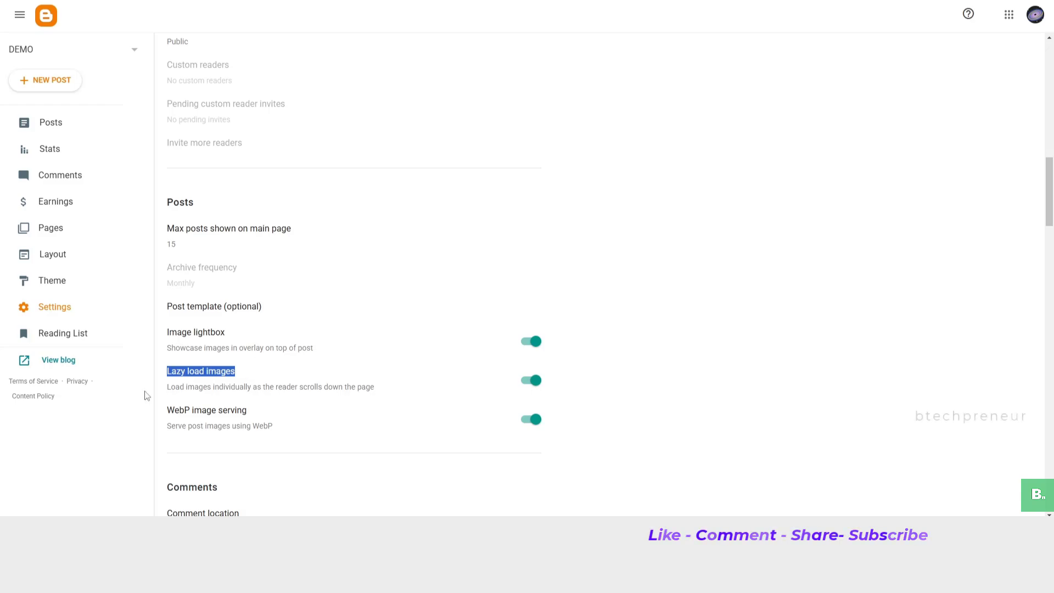
Step: Set the Comment location in the Comments section to Pop-up window and save it
{"action": "scroll", "coordinate": [231, 408], "scroll_direction": "down", "scroll_amount": 3}
{"action": "left_click", "coordinate": [202, 329]}
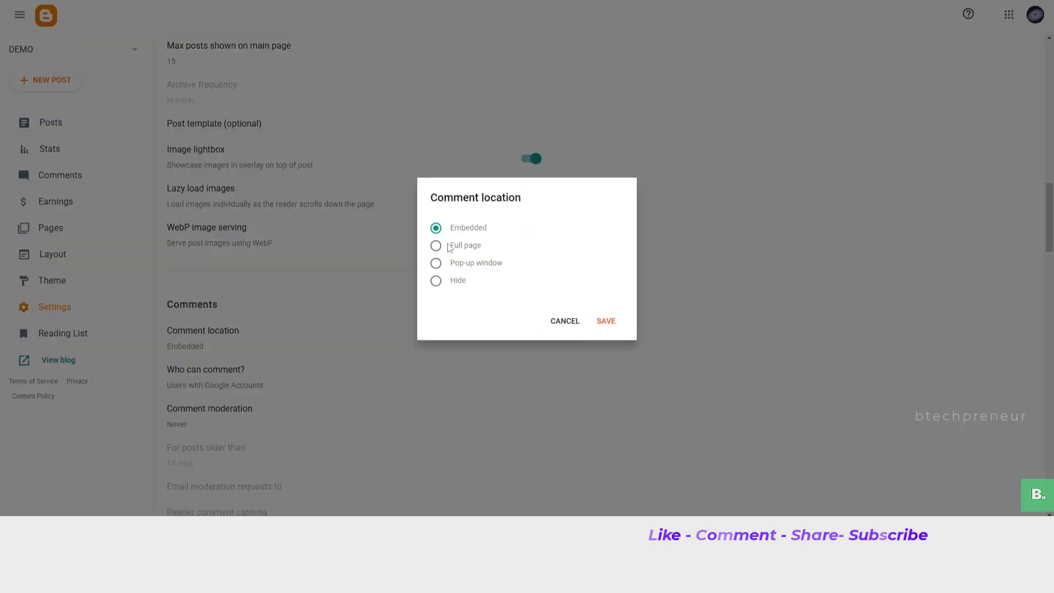
{"action": "left_click", "coordinate": [463, 262]}
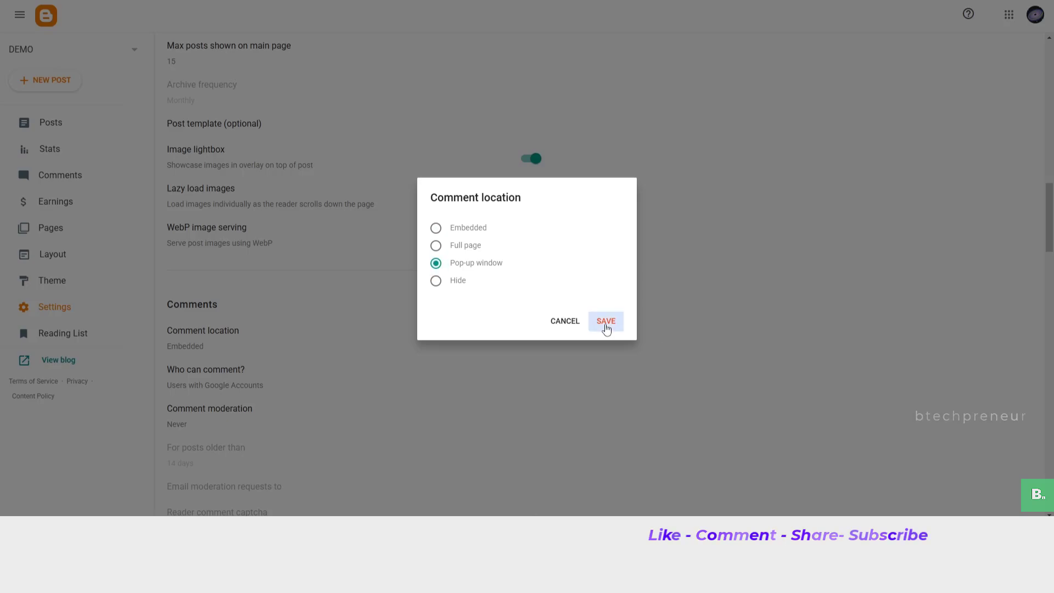
{"action": "left_click", "coordinate": [606, 322]}
Step: Review the Who can comment? choices, highlighting their names, and view the Comment form message setting, cancelling both without changes
{"action": "scroll", "coordinate": [252, 414], "scroll_direction": "down", "scroll_amount": 3}
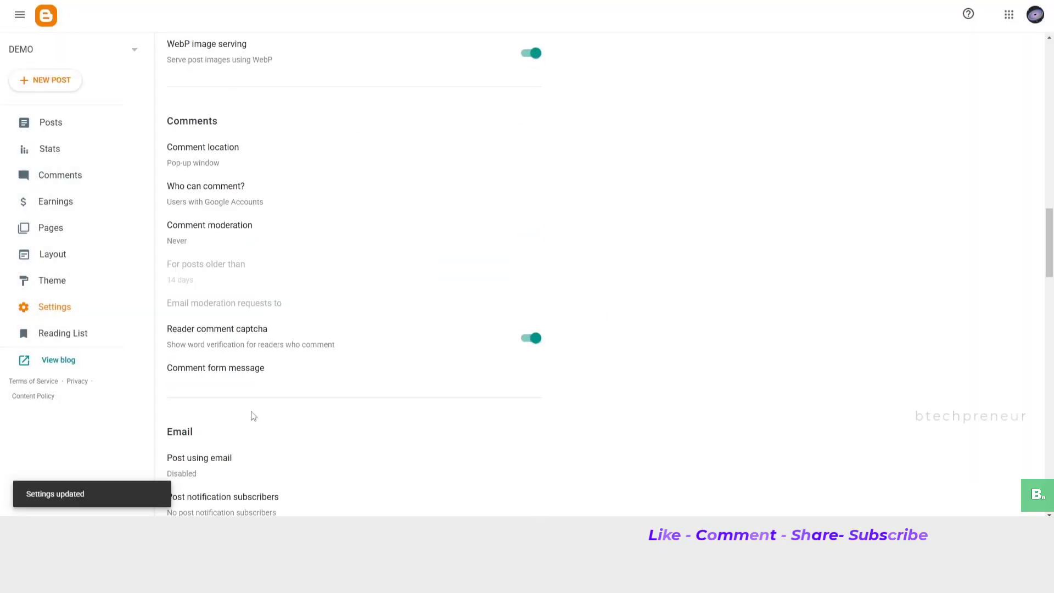
{"action": "left_click", "coordinate": [208, 195]}
{"action": "left_click_drag", "start_coordinate": [455, 254], "coordinate": [535, 262]}
{"action": "left_click_drag", "start_coordinate": [446, 233], "coordinate": [560, 239]}
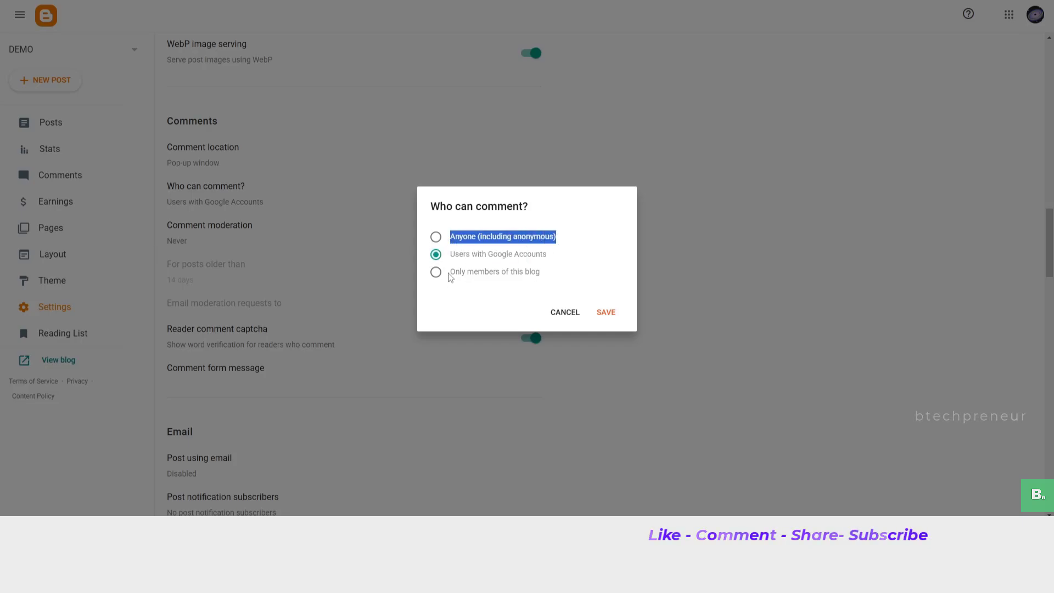
{"action": "left_click_drag", "start_coordinate": [449, 273], "coordinate": [552, 283]}
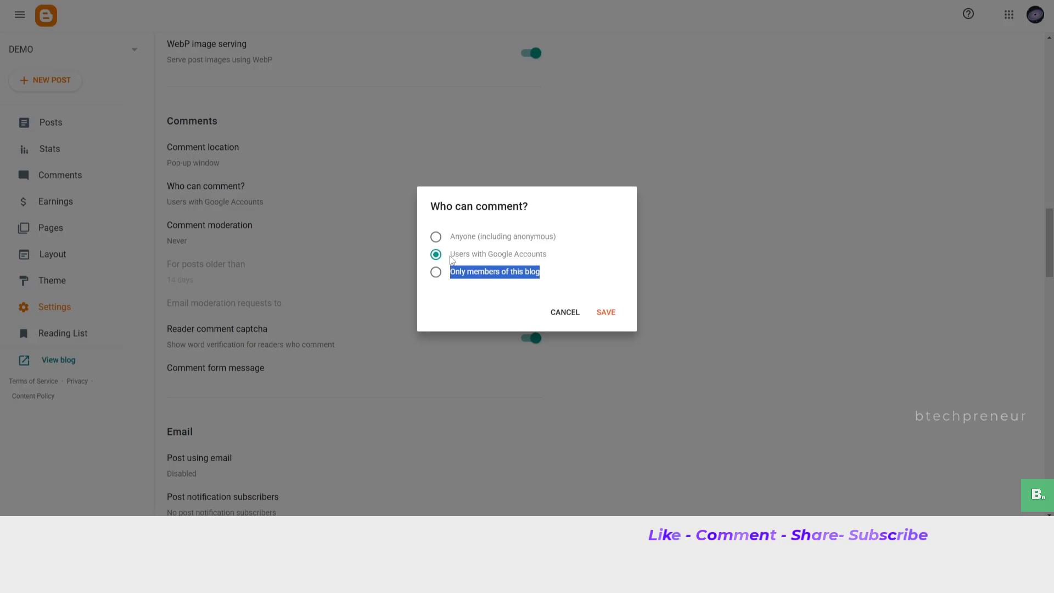
{"action": "left_click", "coordinate": [576, 314]}
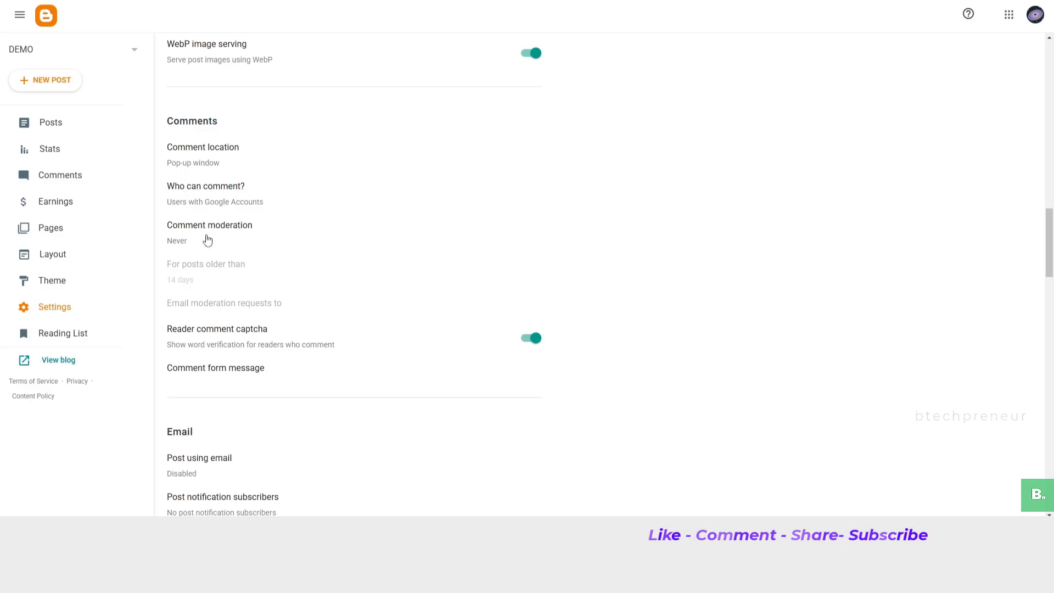
{"action": "left_click", "coordinate": [246, 366]}
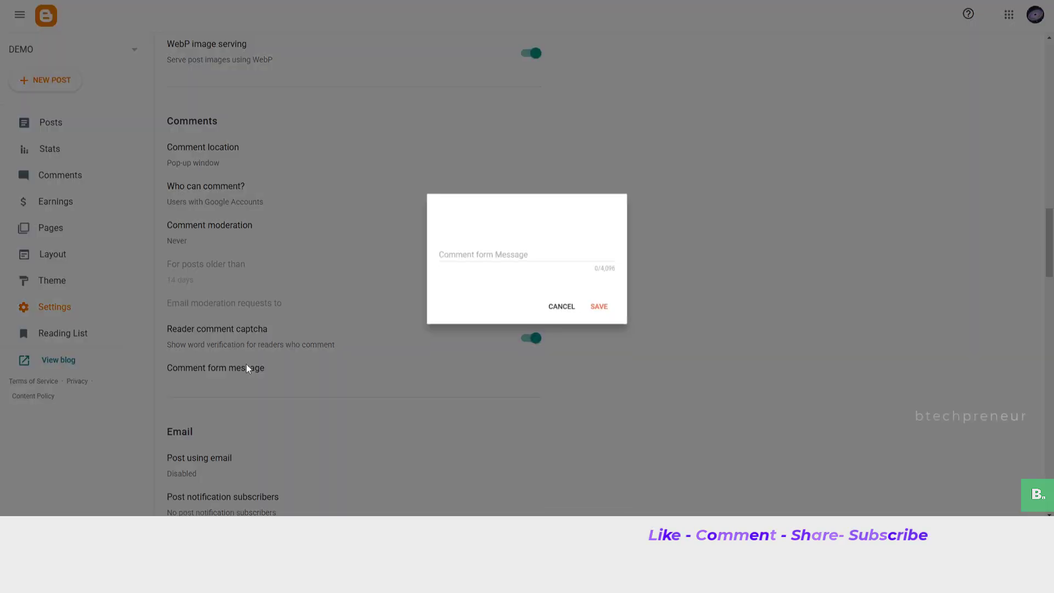
{"action": "left_click", "coordinate": [565, 310]}
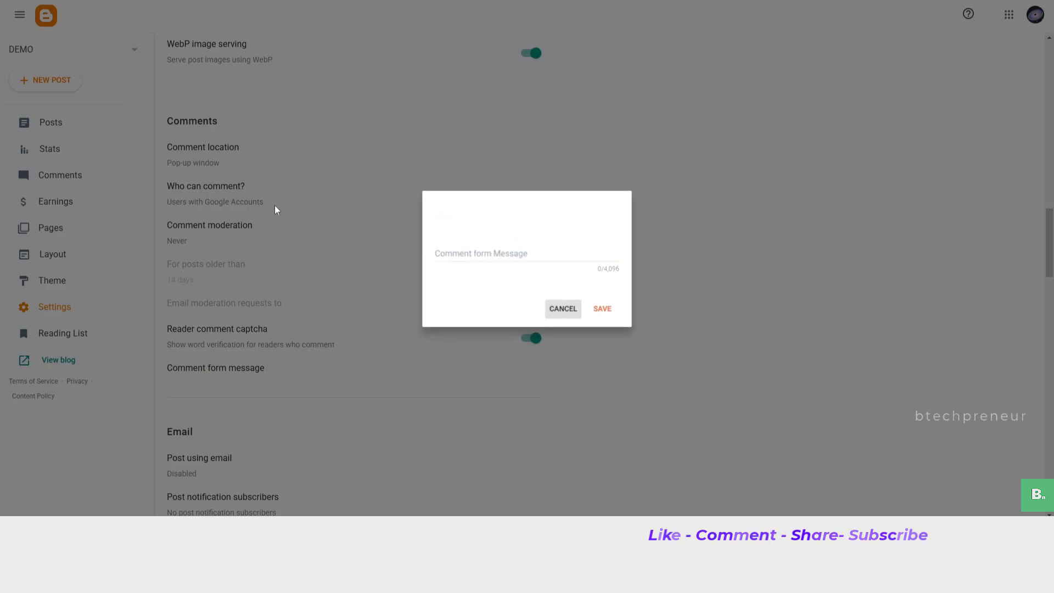
Step: View the Post using email and Post notification subscribers settings in the Email section, cancelling each without changes
{"action": "scroll", "coordinate": [247, 276], "scroll_direction": "down", "scroll_amount": 3}
{"action": "scroll", "coordinate": [246, 275], "scroll_direction": "down", "scroll_amount": 2}
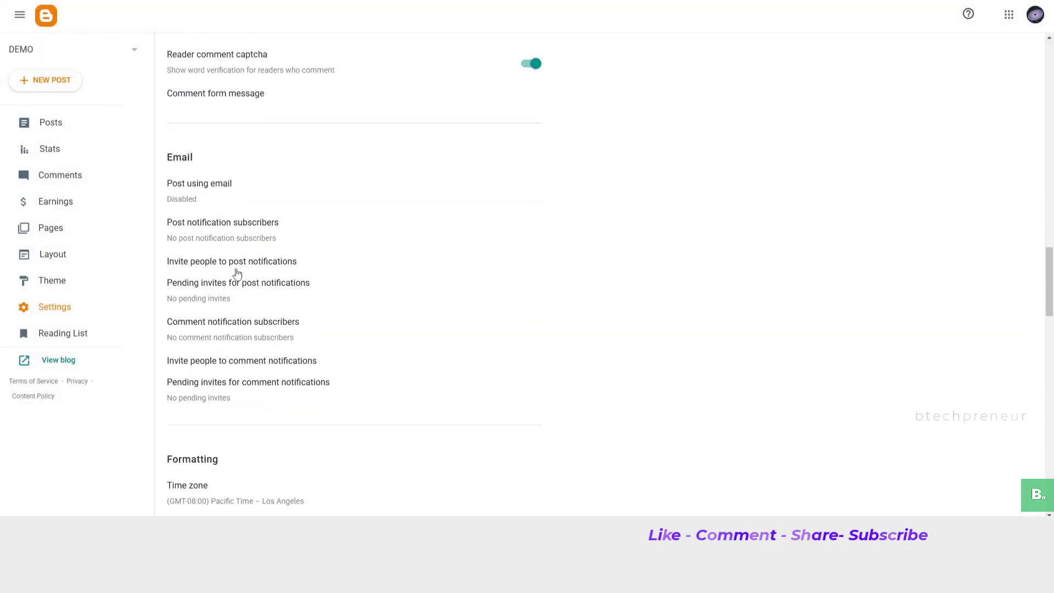
{"action": "left_click", "coordinate": [189, 192]}
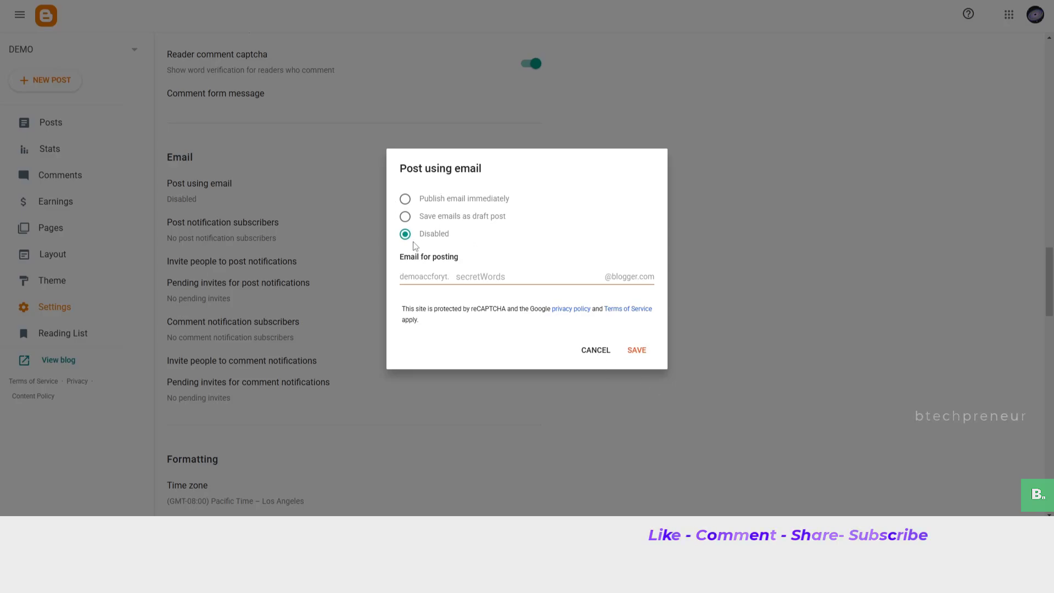
{"action": "left_click", "coordinate": [583, 355]}
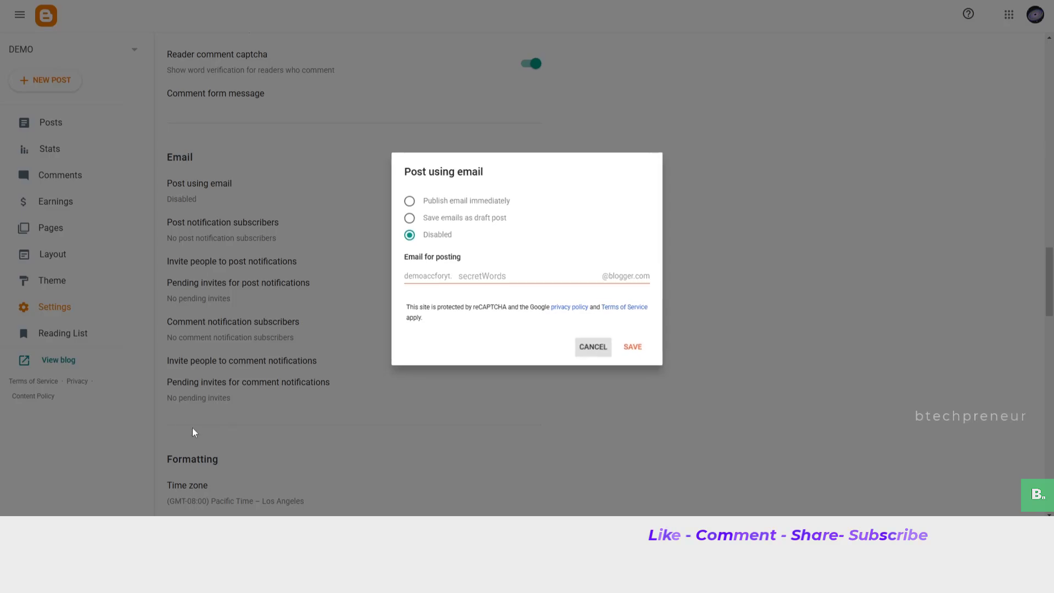
{"action": "left_click", "coordinate": [212, 234]}
{"action": "left_click", "coordinate": [563, 309]}
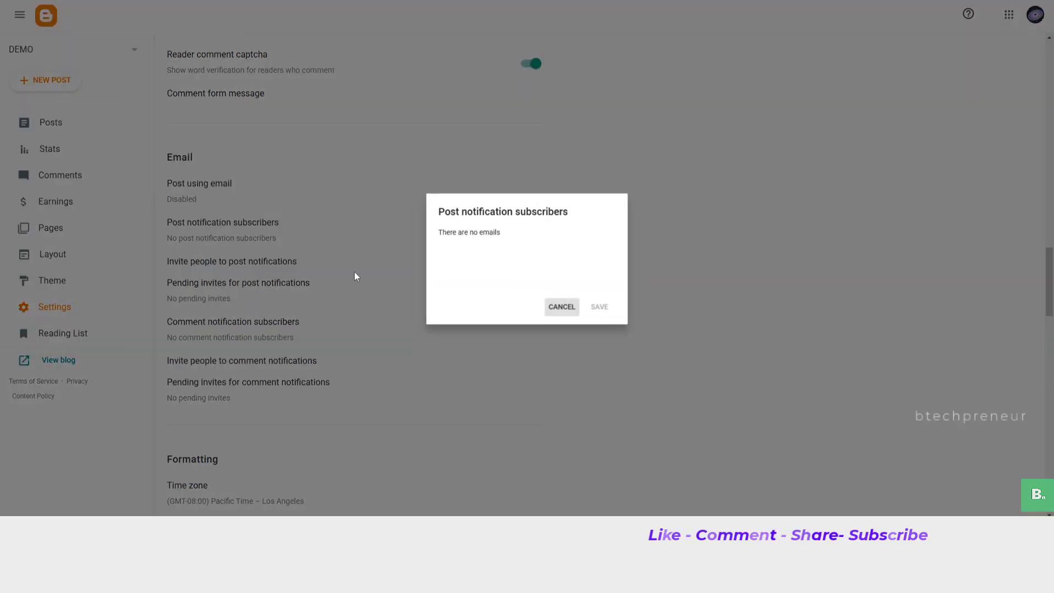
Step: Set the time zone in the Formatting section to (GMT+05:30) India Standard Time – Kolkata, searching the page for "kolka" to find it, and save
{"action": "scroll", "coordinate": [233, 354], "scroll_direction": "down", "scroll_amount": 2}
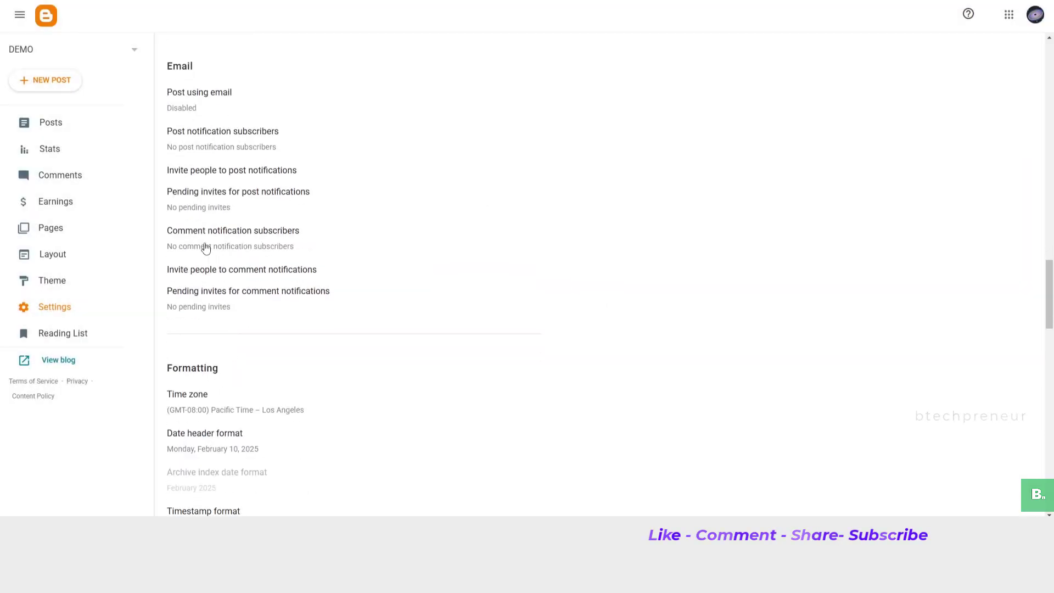
{"action": "scroll", "coordinate": [235, 404], "scroll_direction": "down", "scroll_amount": 2}
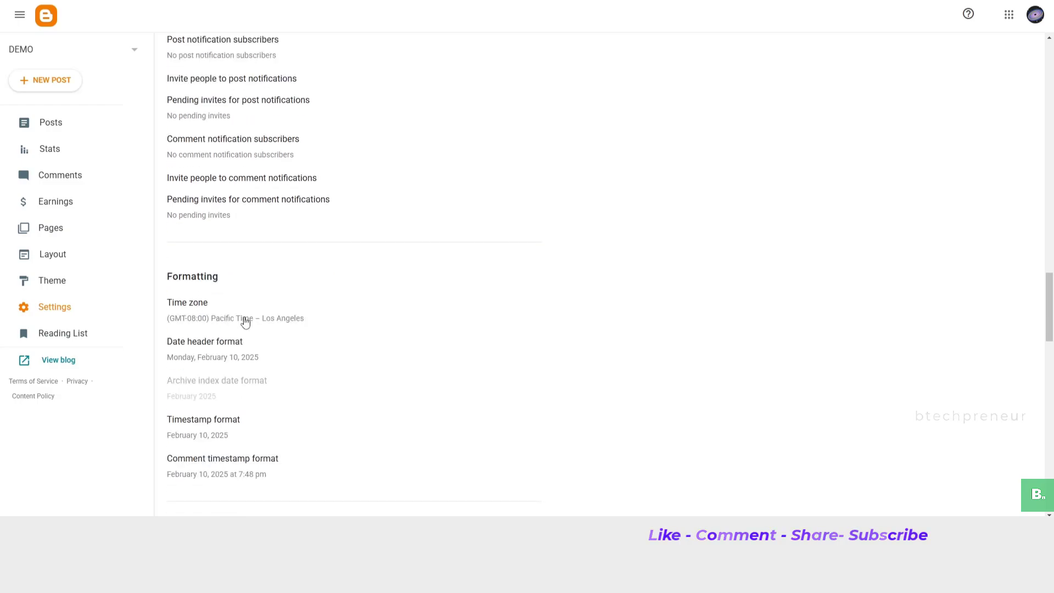
{"action": "left_click", "coordinate": [247, 317]}
{"action": "scroll", "coordinate": [493, 299], "scroll_direction": "down", "scroll_amount": 5}
{"action": "scroll", "coordinate": [493, 299], "scroll_direction": "down", "scroll_amount": 20}
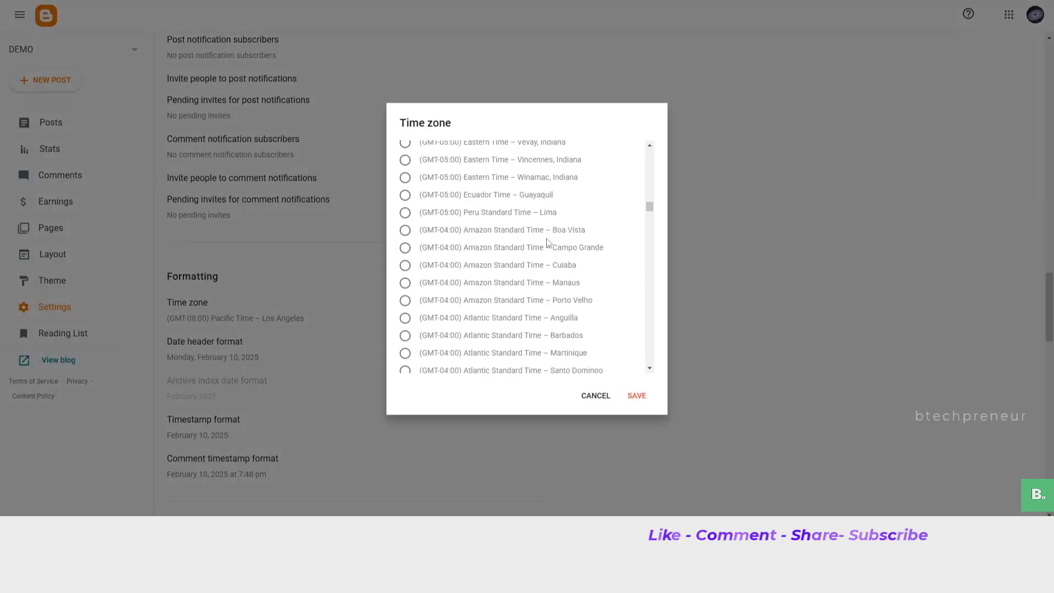
{"action": "scroll", "coordinate": [575, 273], "scroll_direction": "down", "scroll_amount": 20}
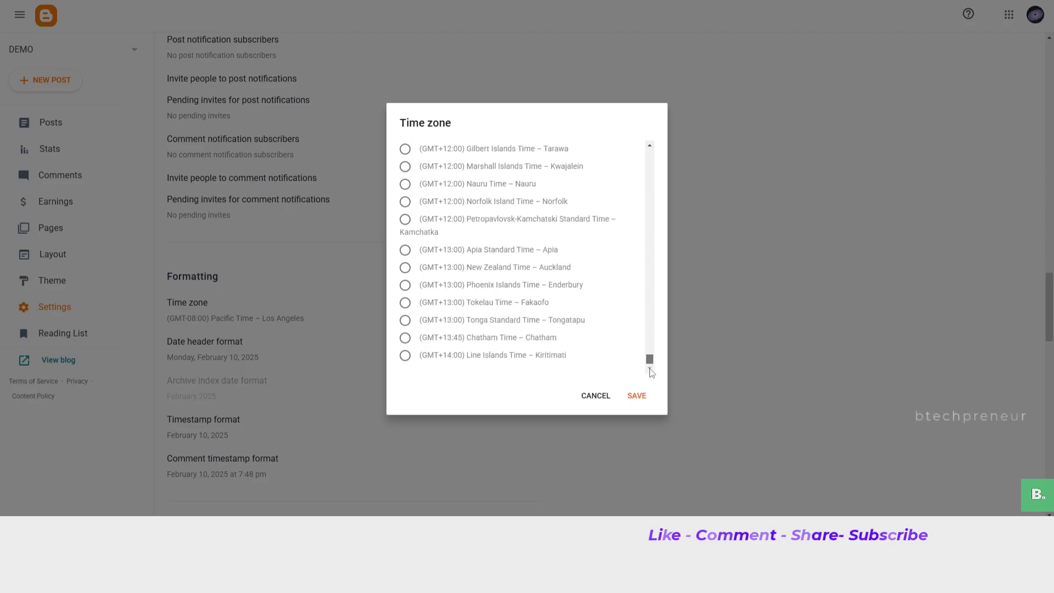
{"action": "left_click_drag", "start_coordinate": [650, 359], "coordinate": [668, 370]}
{"action": "scroll", "coordinate": [476, 280], "scroll_direction": "up", "scroll_amount": 10}
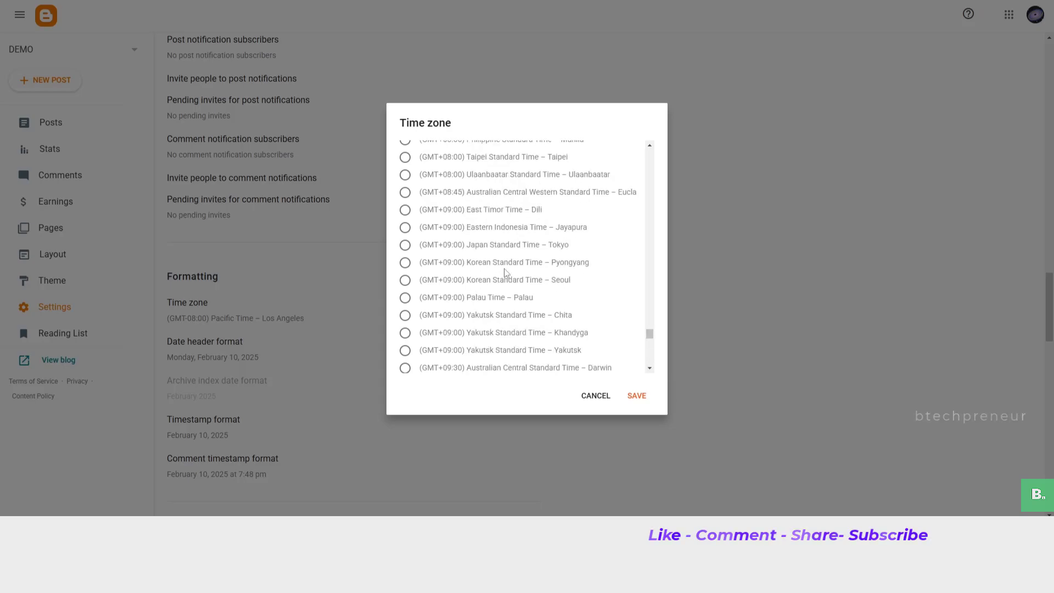
{"action": "key", "text": "ctrl+f"}
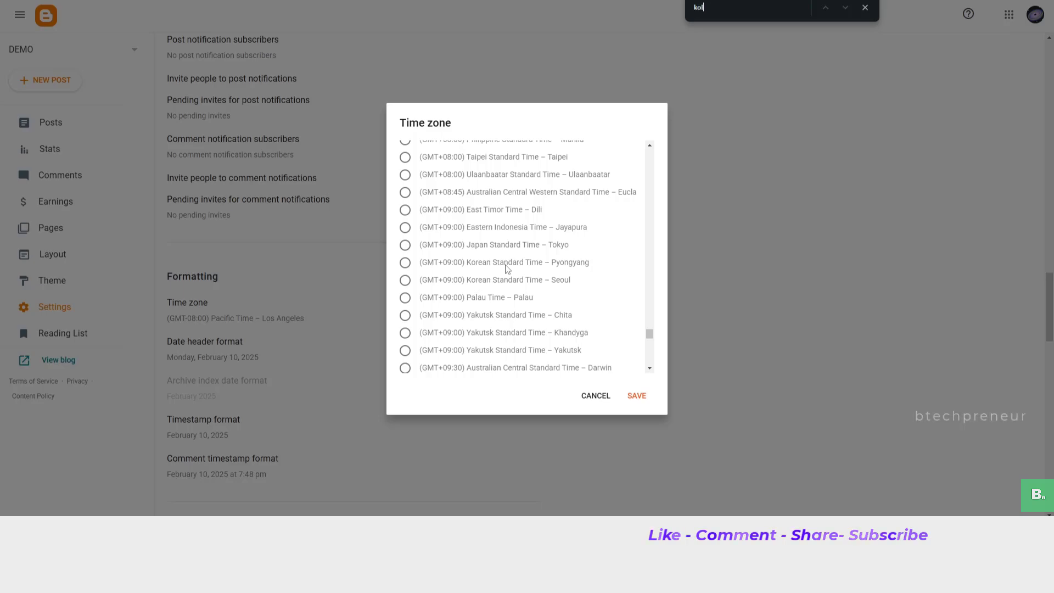
{"action": "type", "text": "kolak"}
{"action": "key", "text": "BackSpace"}
{"action": "key", "text": "BackSpace"}
{"action": "type", "text": "ka"}
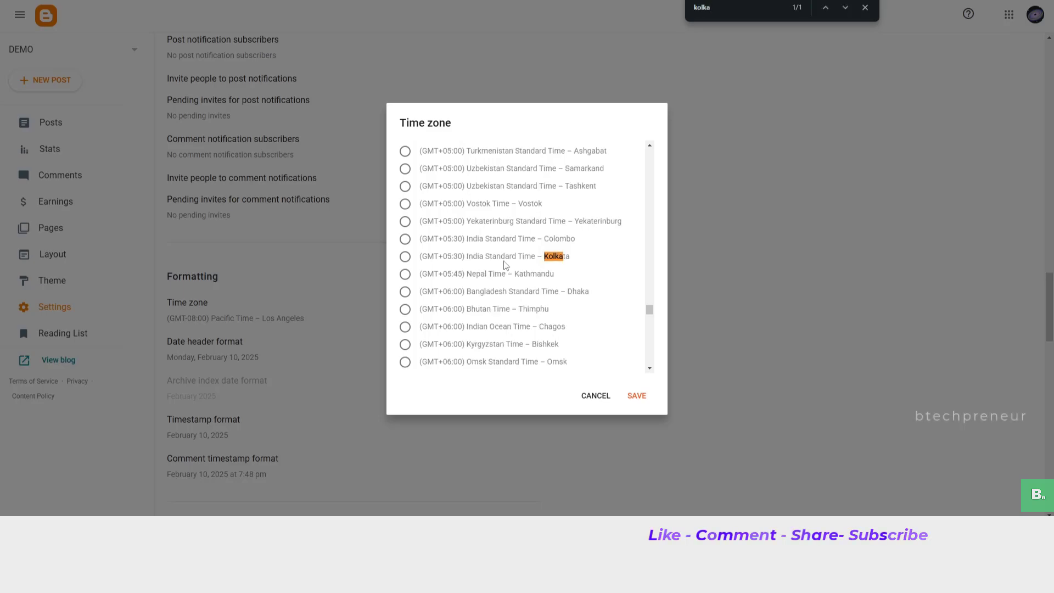
{"action": "left_click", "coordinate": [405, 258]}
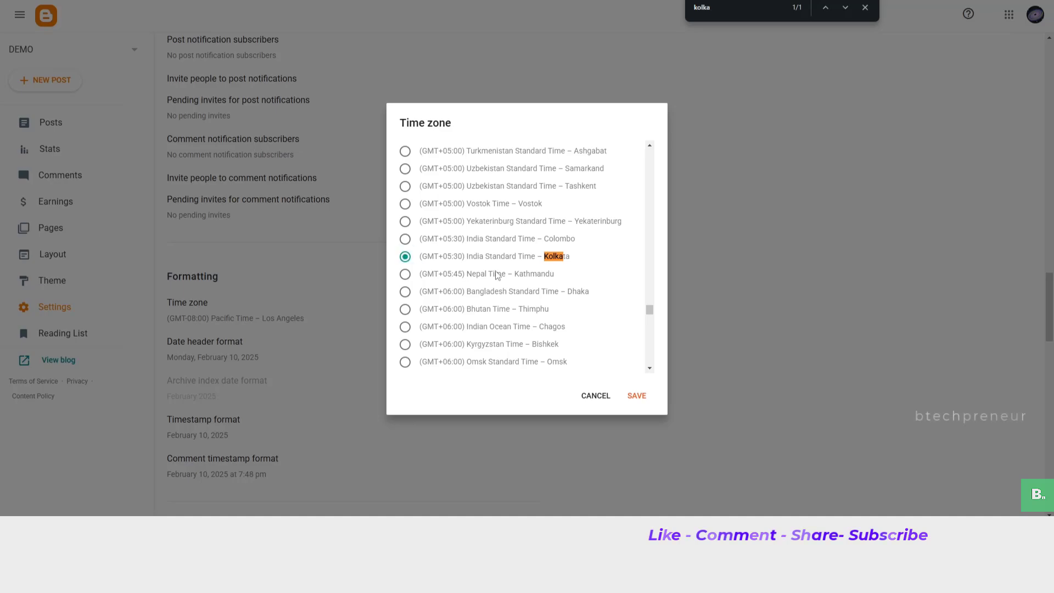
{"action": "left_click_drag", "start_coordinate": [459, 257], "coordinate": [541, 257]}
{"action": "left_click", "coordinate": [632, 397]}
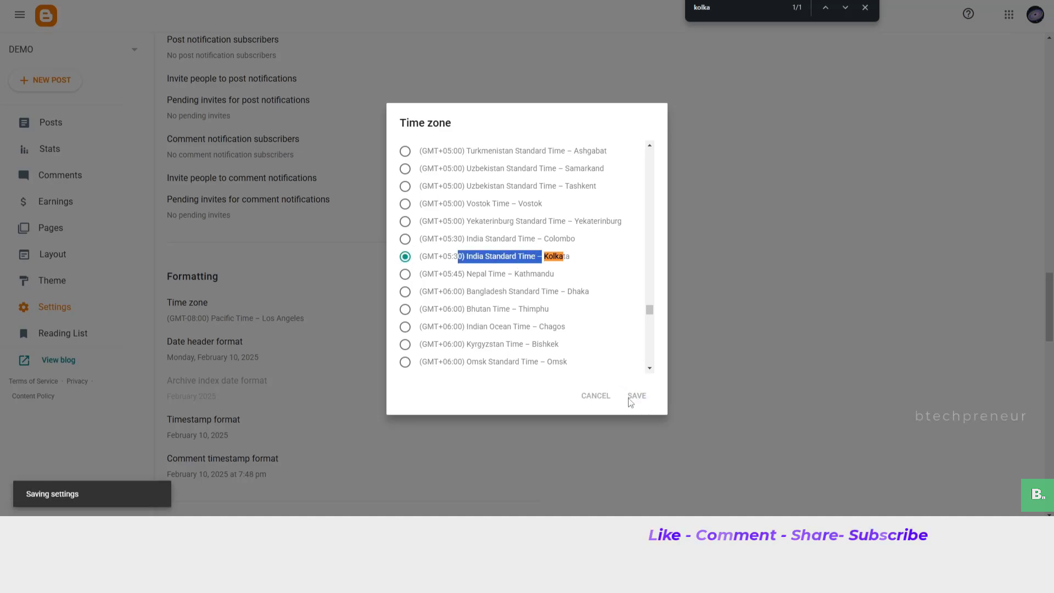
Step: Save the Timestamp format in the Formatting section as February 10, 2025
{"action": "scroll", "coordinate": [237, 355], "scroll_direction": "down", "scroll_amount": 2}
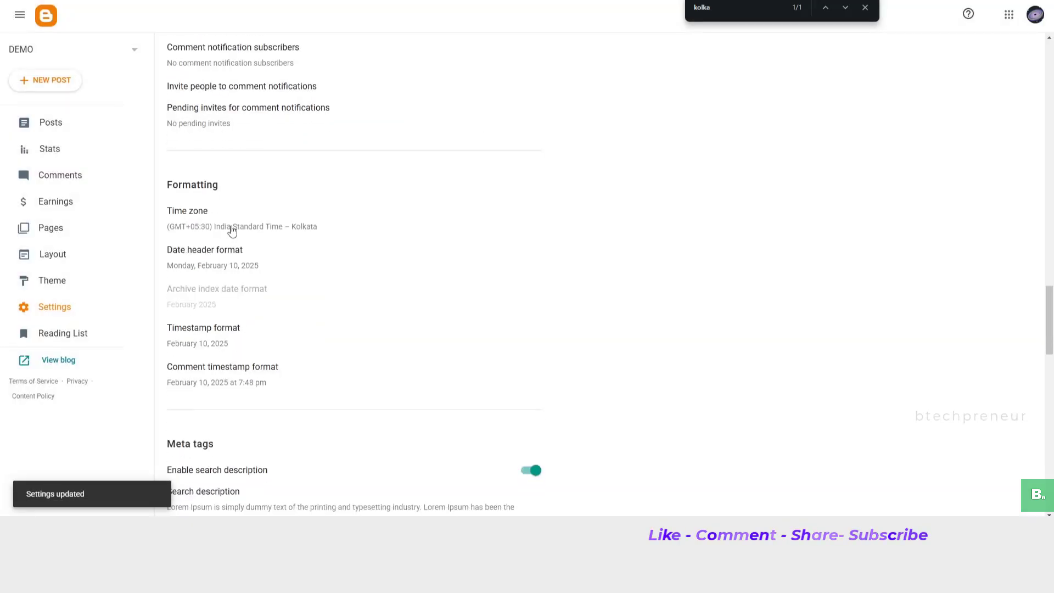
{"action": "left_click", "coordinate": [202, 341]}
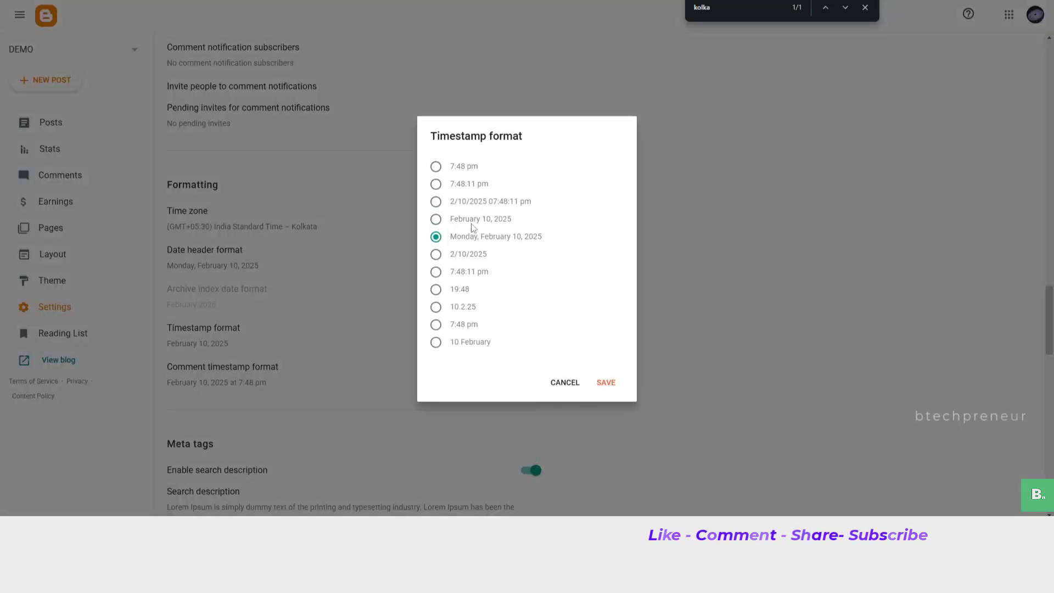
{"action": "left_click", "coordinate": [594, 382]}
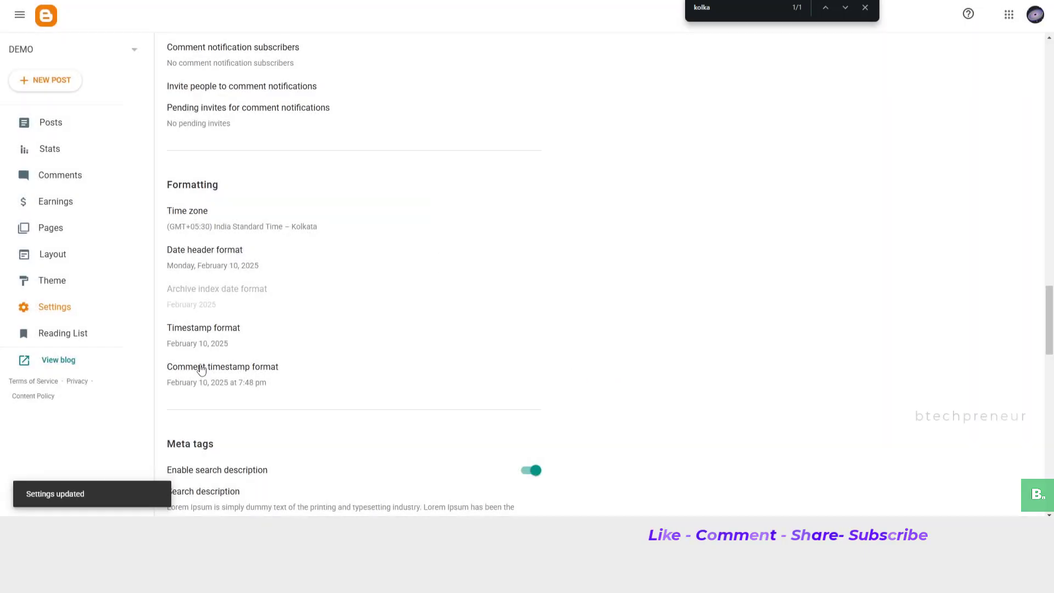
Step: Look through the available Comment timestamp format options and cancel without changing the format
{"action": "left_click", "coordinate": [201, 370]}
{"action": "scroll", "coordinate": [491, 318], "scroll_direction": "down", "scroll_amount": 5}
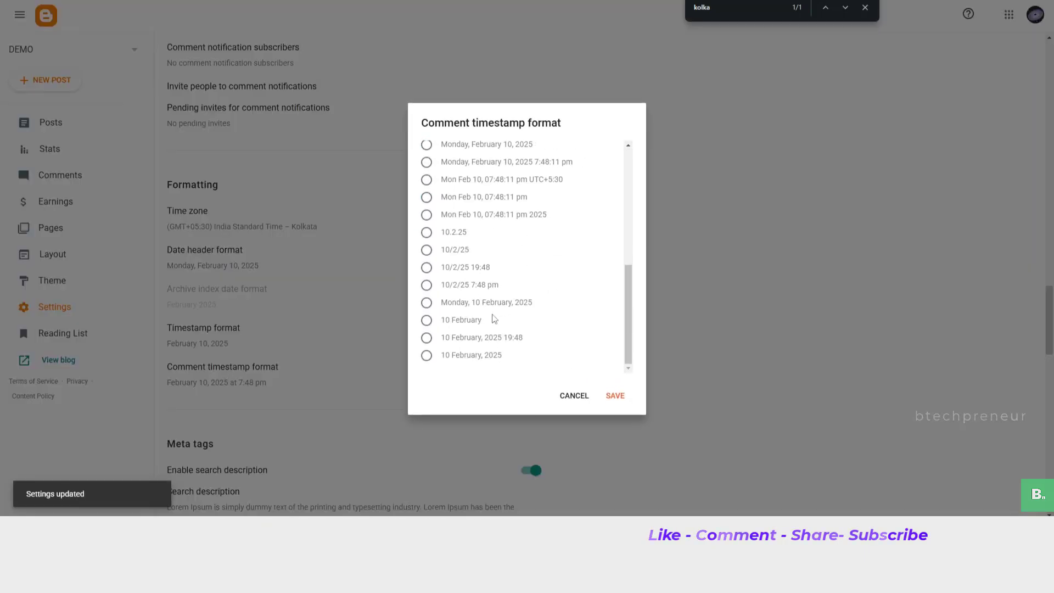
{"action": "scroll", "coordinate": [516, 275], "scroll_direction": "up", "scroll_amount": 5}
{"action": "left_click", "coordinate": [556, 394]}
Step: Set the Date header format to February 10, 2025 and save it
{"action": "left_click", "coordinate": [213, 268]}
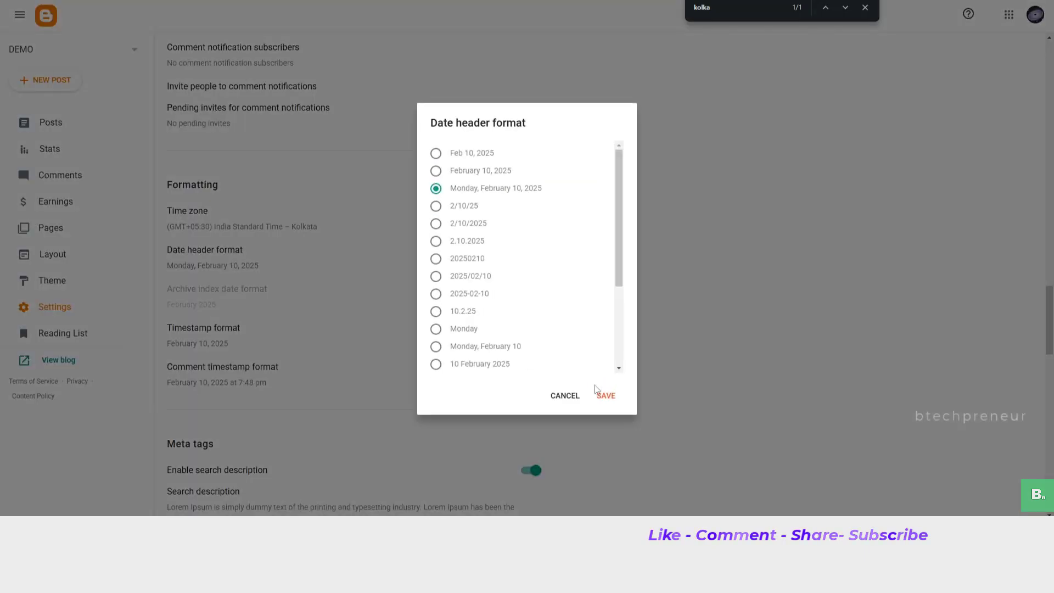
{"action": "left_click", "coordinate": [454, 171]}
{"action": "left_click", "coordinate": [606, 396]}
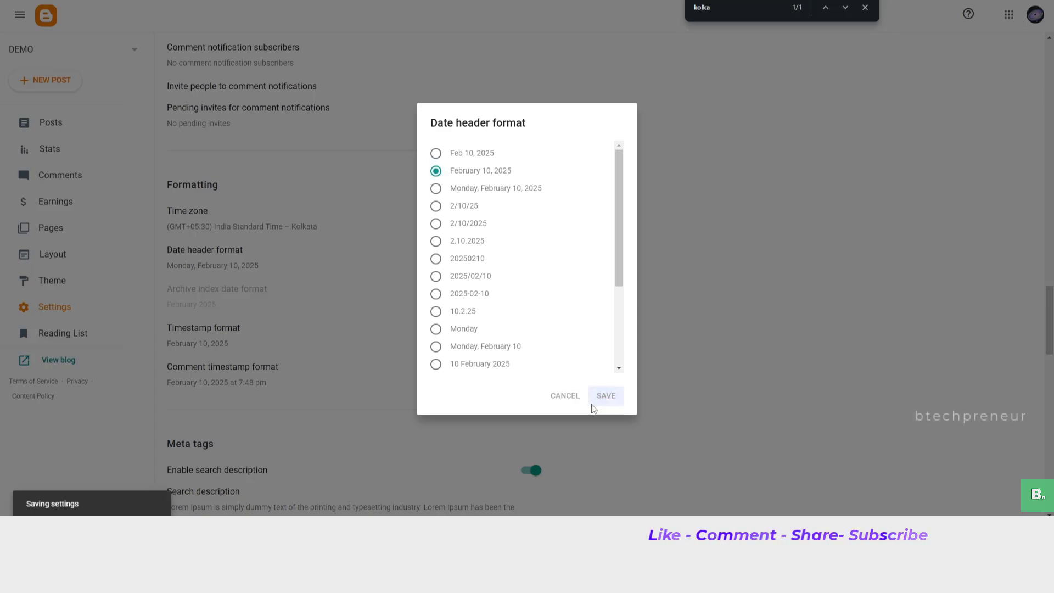
Step: Highlight the search description setting under Meta tags, and the Search Engine Zonal description in the Google search results as an example
{"action": "scroll", "coordinate": [286, 289], "scroll_direction": "down", "scroll_amount": 3}
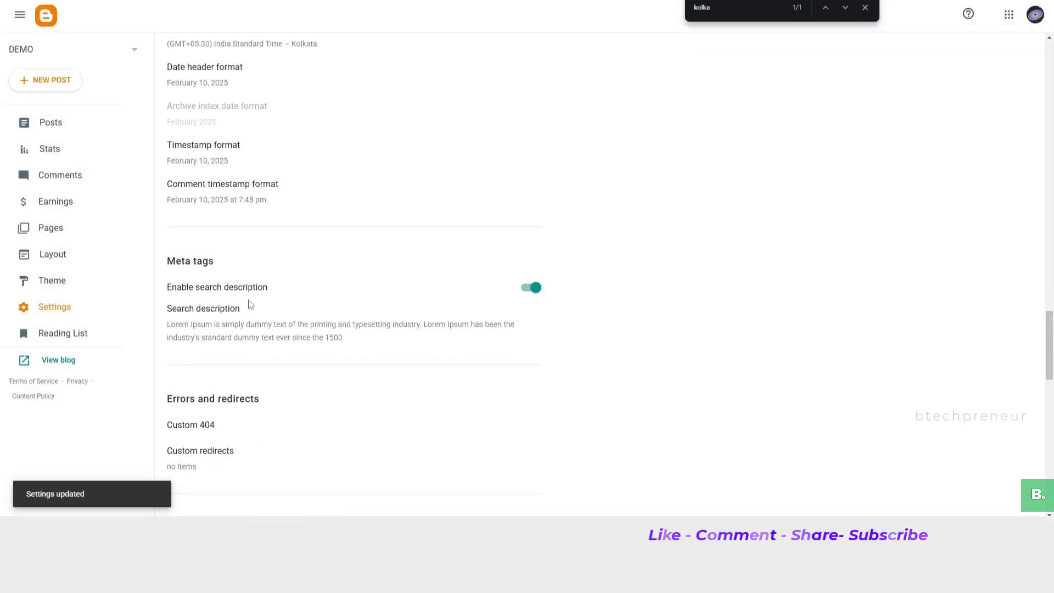
{"action": "left_click_drag", "start_coordinate": [165, 295], "coordinate": [284, 287]}
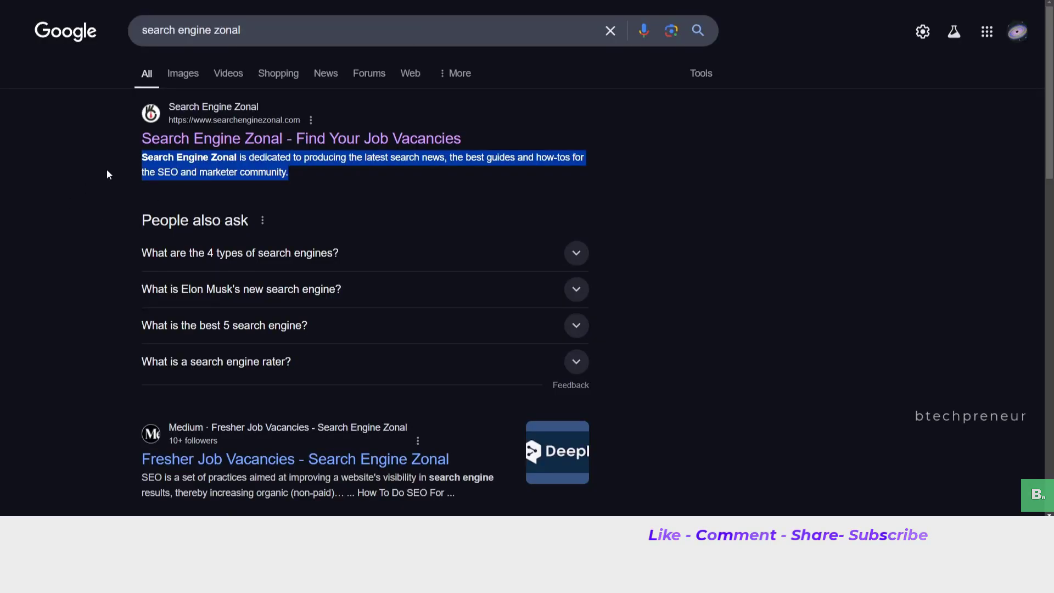
{"action": "left_click_drag", "start_coordinate": [141, 155], "coordinate": [329, 160]}
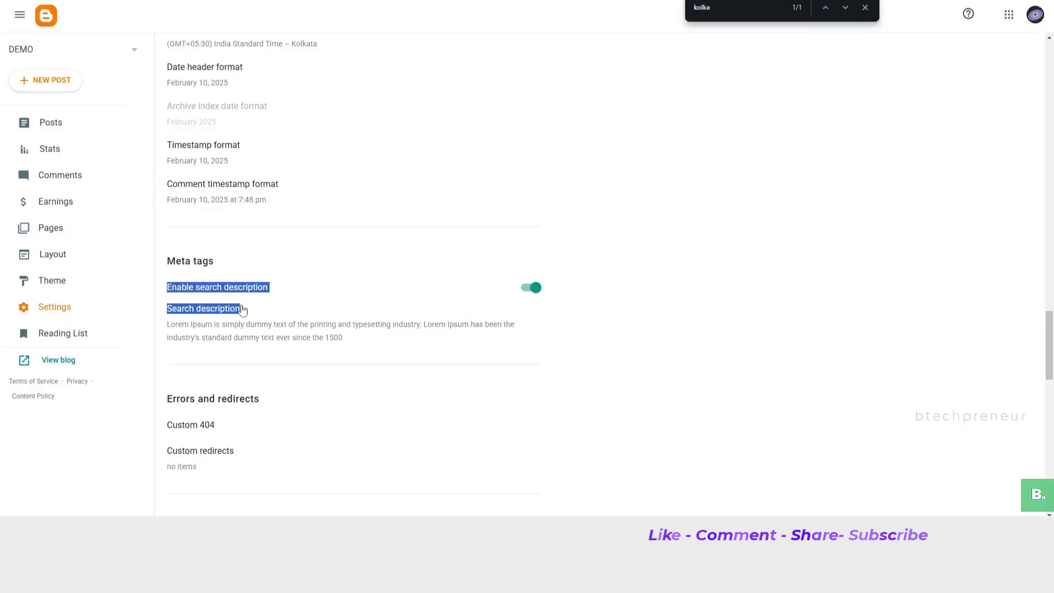
Step: View the blog's Search description setting, cancel without changes, and highlight its Lorem Ipsum text
{"action": "left_click", "coordinate": [171, 334]}
{"action": "left_click", "coordinate": [561, 311]}
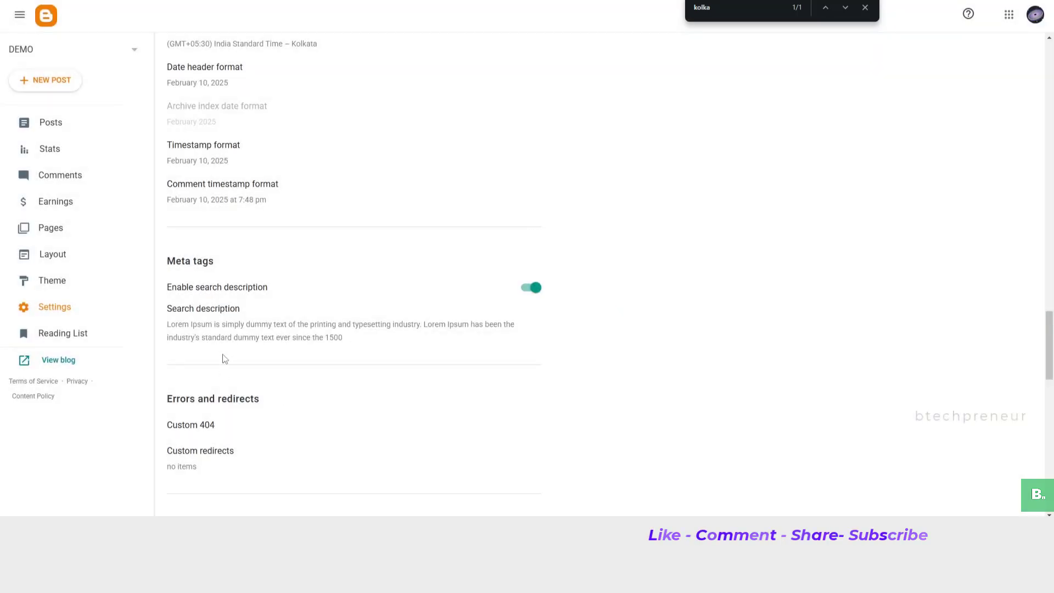
{"action": "left_click_drag", "start_coordinate": [169, 324], "coordinate": [421, 348]}
Step: View the Custom 404 and Custom redirects settings under Errors and redirects, cancelling both without changes
{"action": "scroll", "coordinate": [435, 353], "scroll_direction": "up", "scroll_amount": 20}
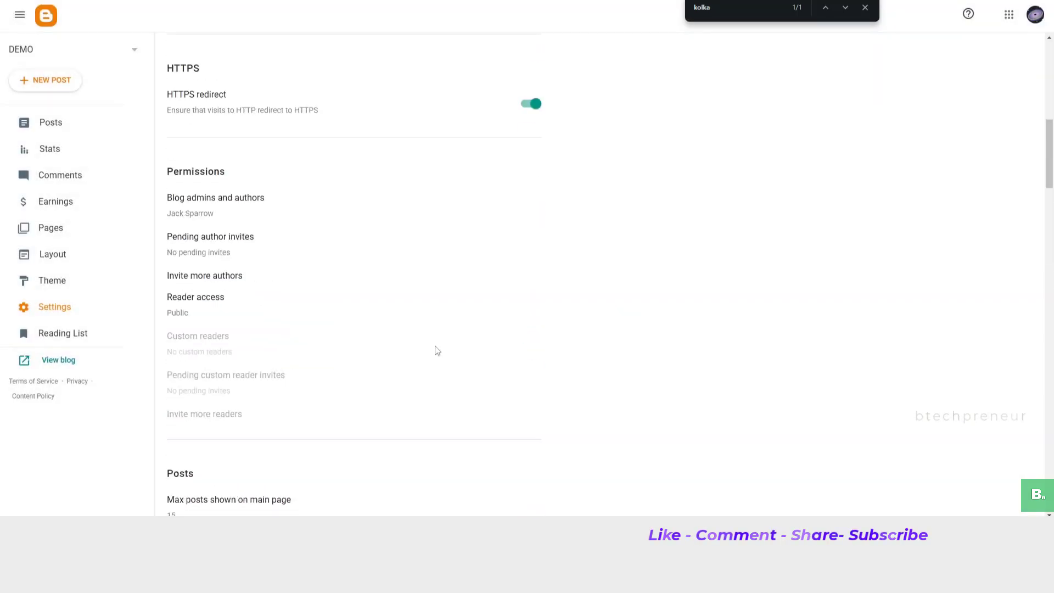
{"action": "scroll", "coordinate": [240, 179], "scroll_direction": "down", "scroll_amount": 20}
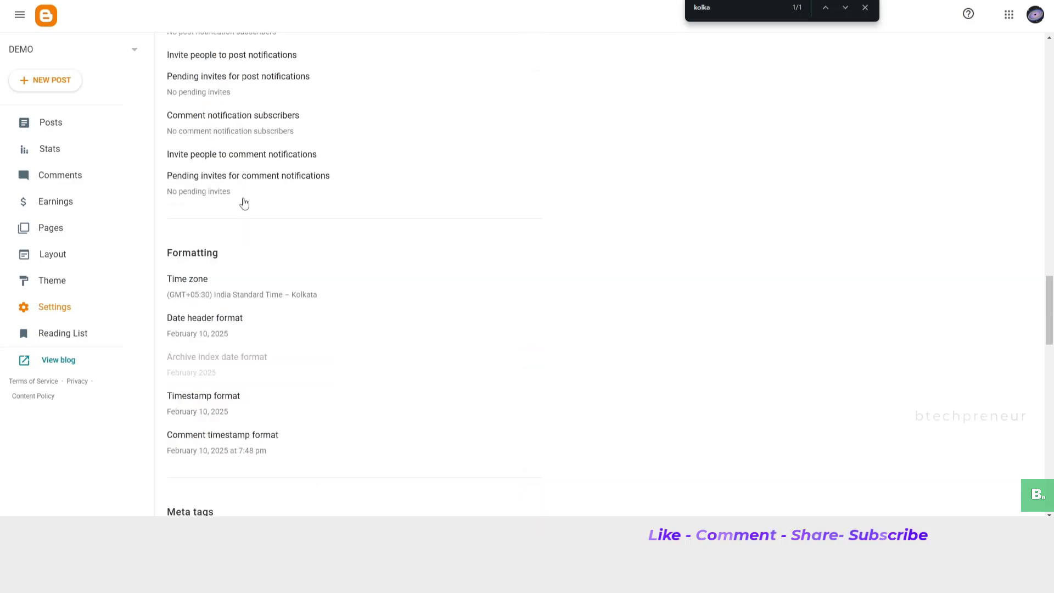
{"action": "scroll", "coordinate": [236, 286], "scroll_direction": "down", "scroll_amount": 10}
{"action": "scroll", "coordinate": [199, 267], "scroll_direction": "up", "scroll_amount": 6}
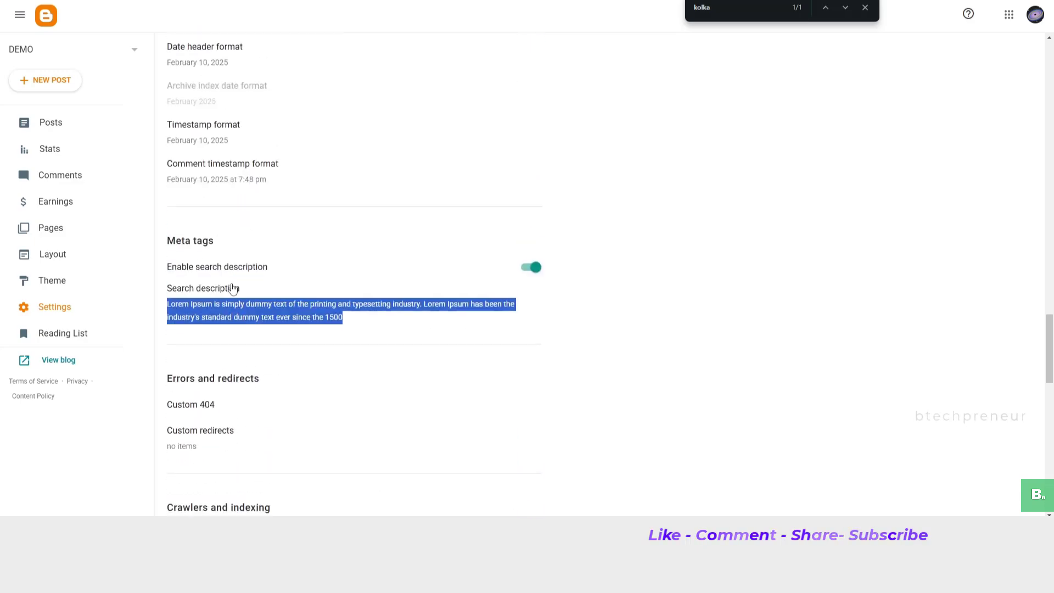
{"action": "left_click", "coordinate": [192, 236]}
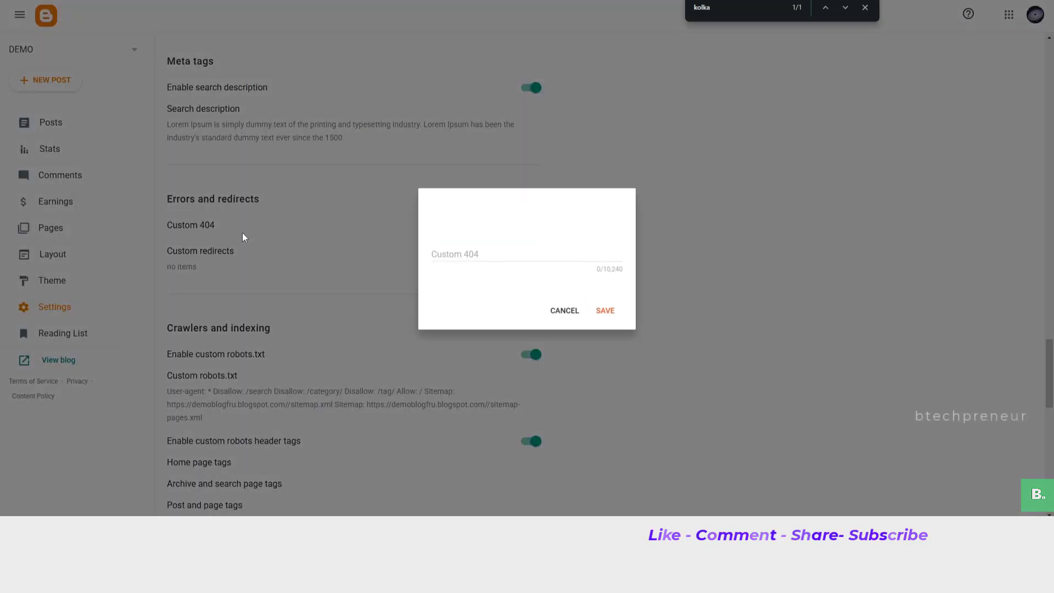
{"action": "left_click", "coordinate": [554, 313]}
{"action": "left_click", "coordinate": [219, 264]}
{"action": "left_click", "coordinate": [565, 311]}
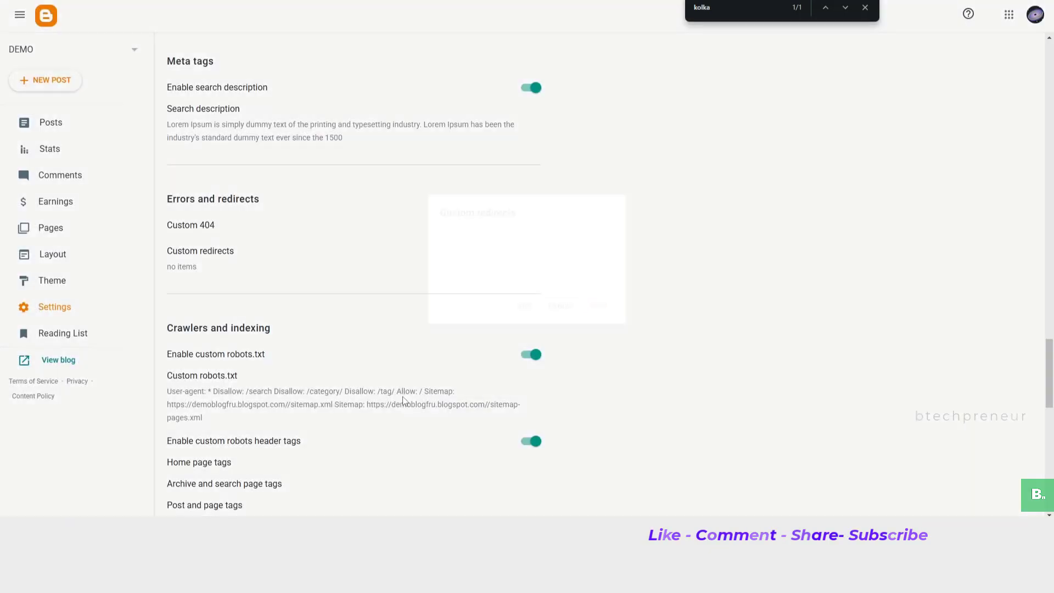
Step: Point out the Enable custom robots.txt option and view the Custom robots.txt content, cancelling without changes
{"action": "scroll", "coordinate": [181, 290], "scroll_direction": "down", "scroll_amount": 2}
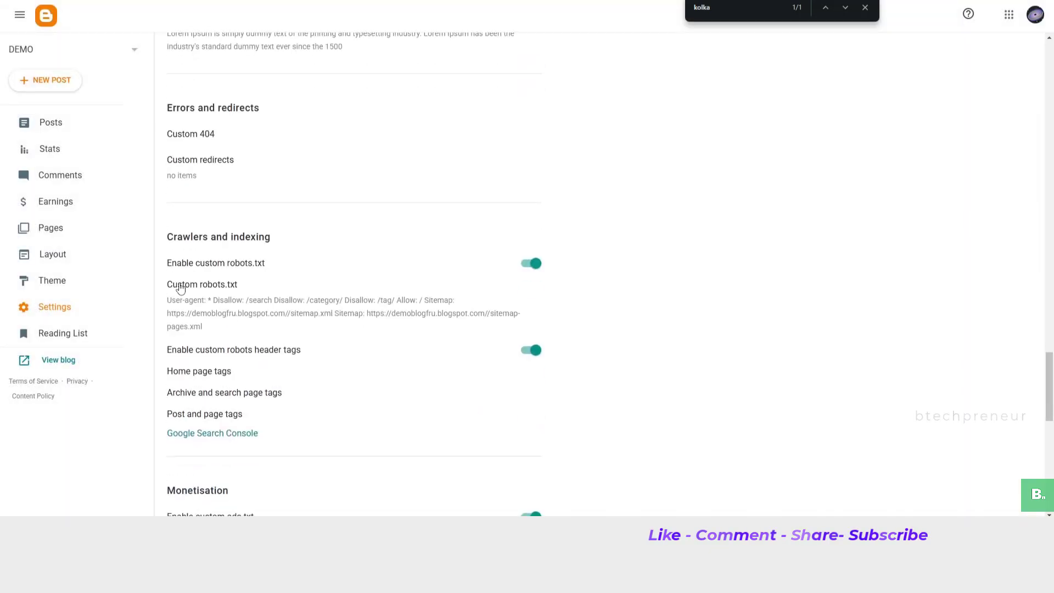
{"action": "left_click_drag", "start_coordinate": [165, 263], "coordinate": [321, 281]}
{"action": "left_click", "coordinate": [525, 275]}
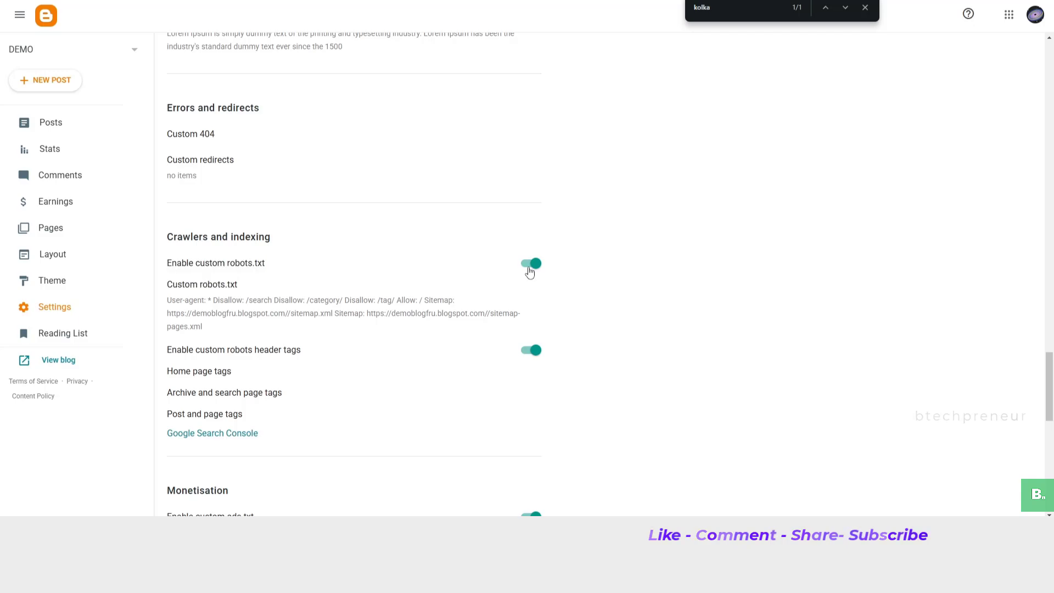
{"action": "left_click_drag", "start_coordinate": [172, 302], "coordinate": [266, 332]}
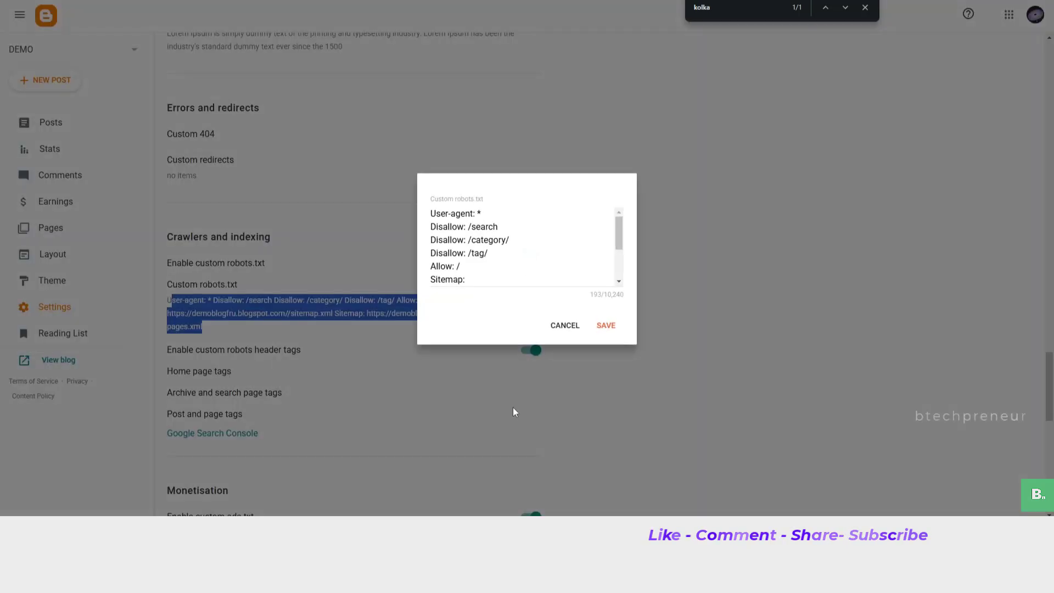
{"action": "left_click", "coordinate": [565, 326]}
Step: Highlight the custom robots header tags option and view the robot tags for the home page and for posts and pages, cancelling both
{"action": "left_click_drag", "start_coordinate": [167, 352], "coordinate": [500, 352]}
{"action": "scroll", "coordinate": [369, 367], "scroll_direction": "down", "scroll_amount": 2}
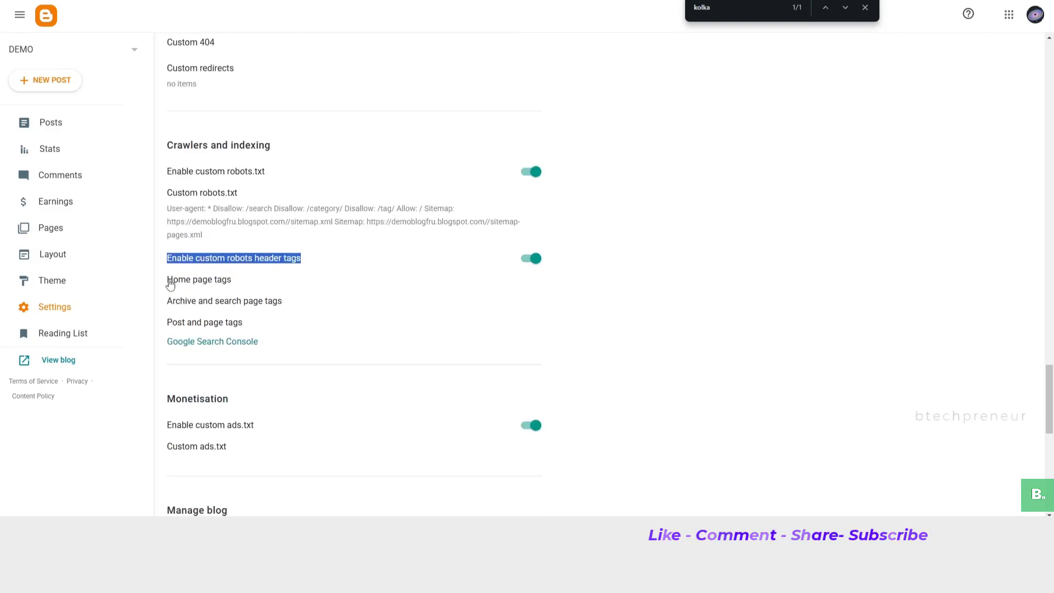
{"action": "left_click_drag", "start_coordinate": [168, 281], "coordinate": [222, 281]}
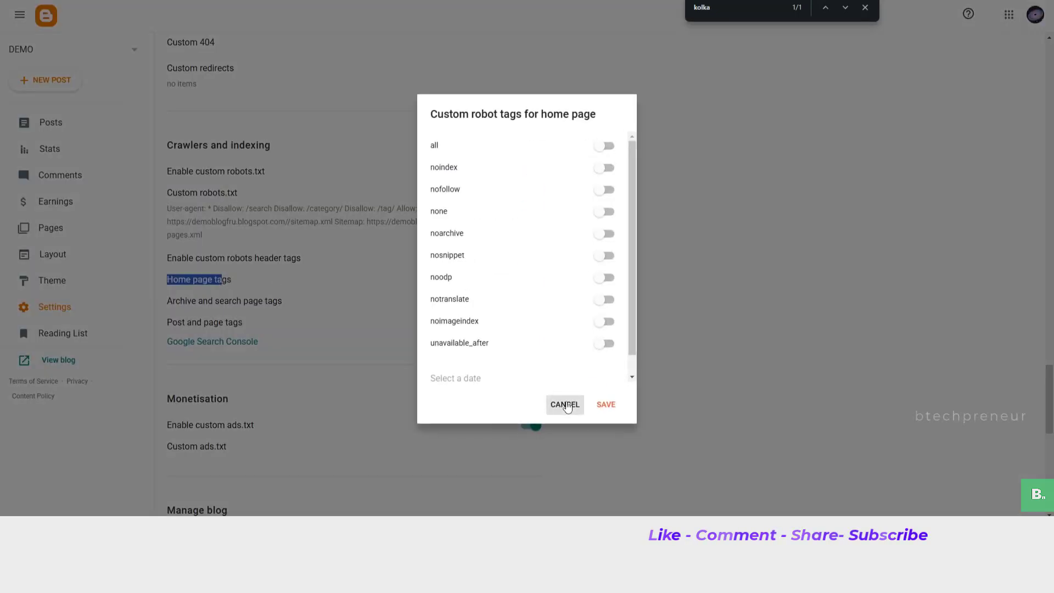
{"action": "scroll", "coordinate": [554, 330], "scroll_direction": "down", "scroll_amount": 1}
{"action": "left_click", "coordinate": [570, 406]}
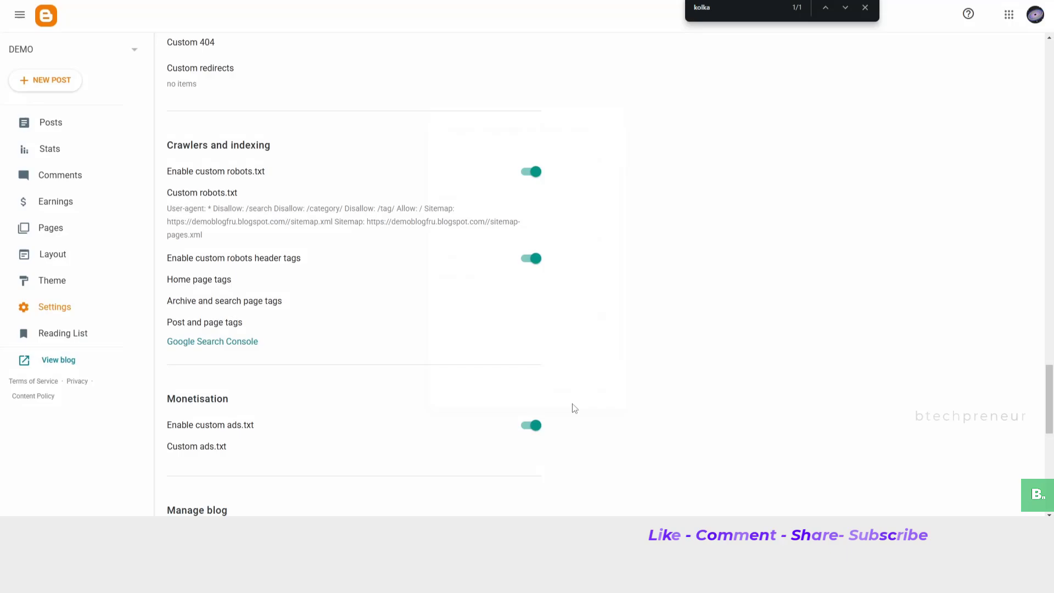
{"action": "left_click", "coordinate": [205, 323]}
{"action": "scroll", "coordinate": [584, 378], "scroll_direction": "down", "scroll_amount": 1}
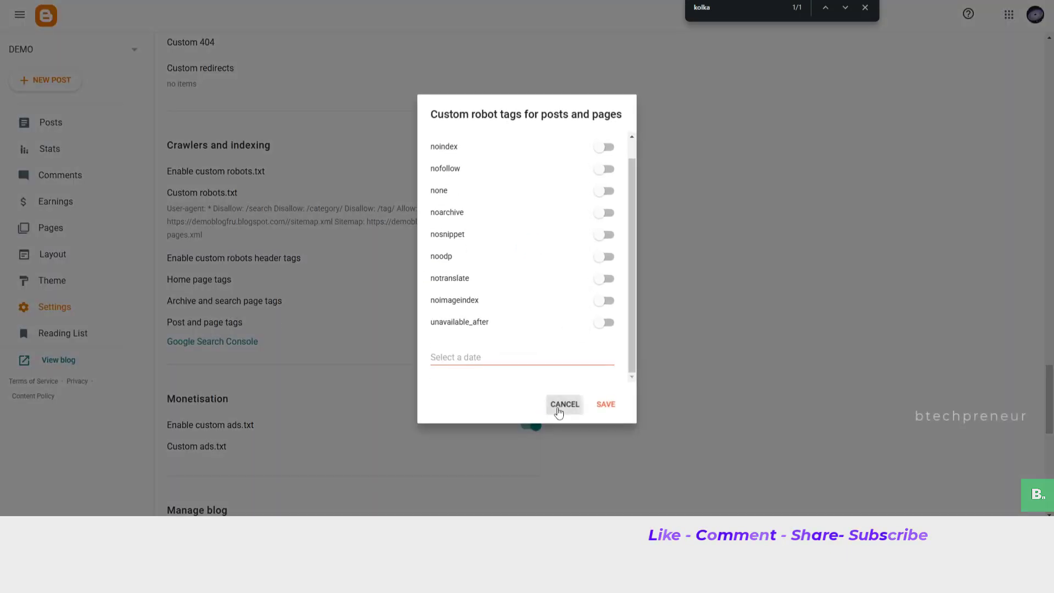
{"action": "left_click", "coordinate": [562, 404]}
Step: Open Google Search Console for the blog and view the Custom ads.txt setting under Monetisation, cancelling without changes
{"action": "left_click", "coordinate": [211, 343]}
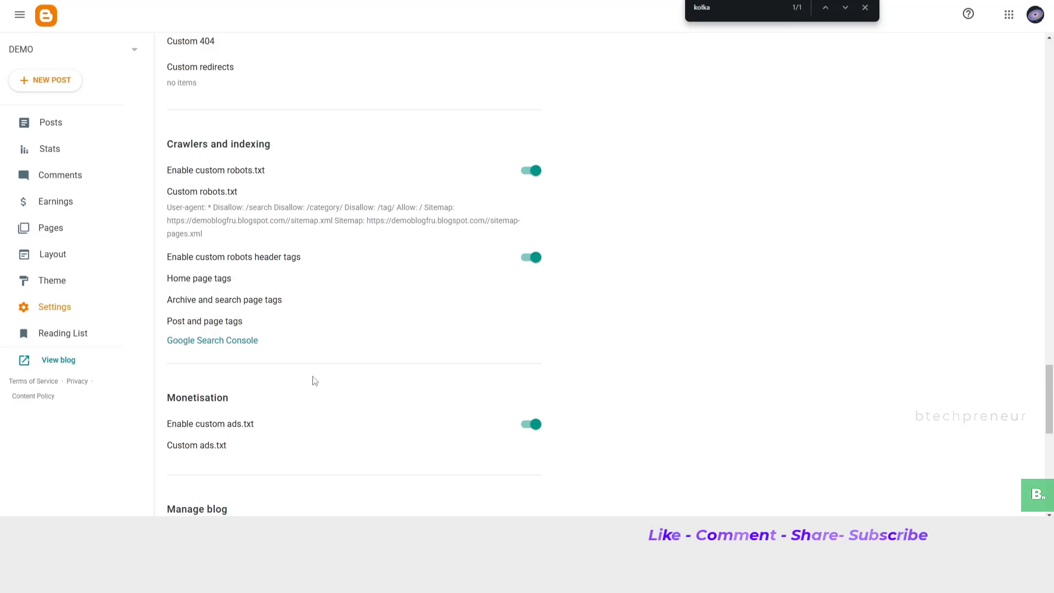
{"action": "left_click", "coordinate": [207, 368]}
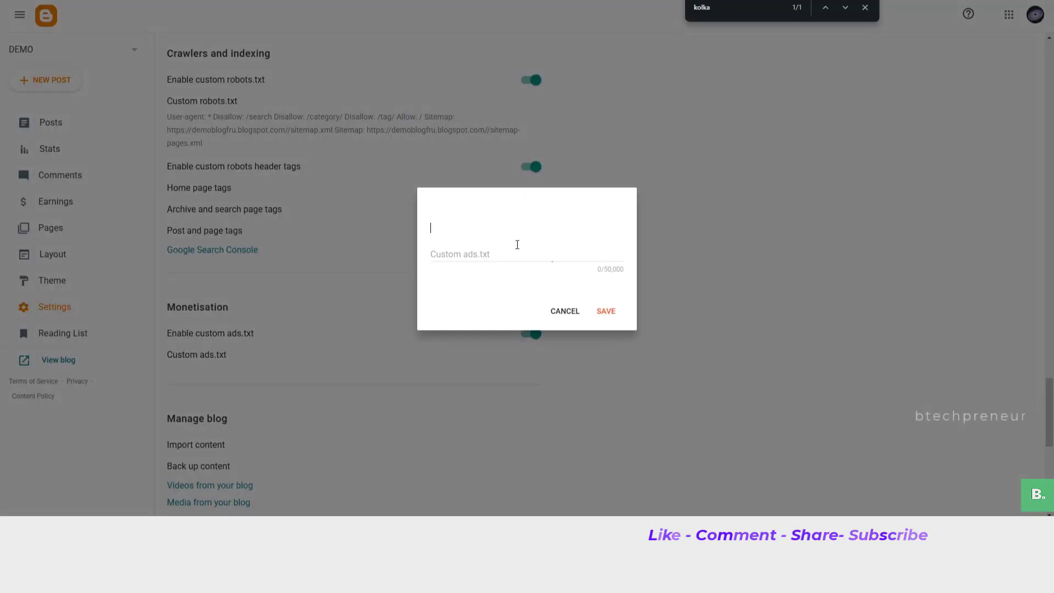
{"action": "left_click", "coordinate": [570, 311]}
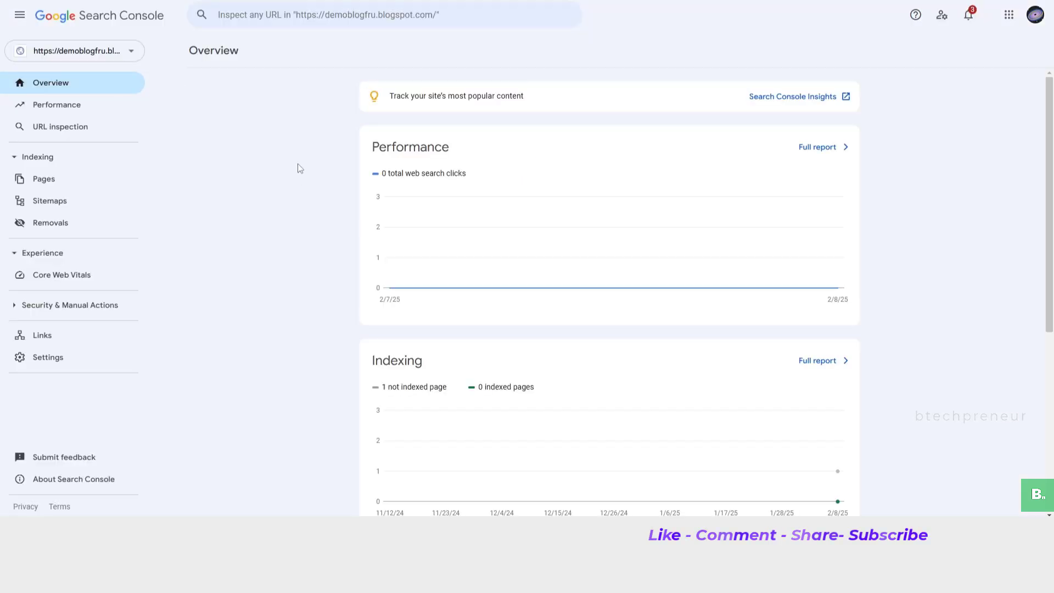
{"action": "scroll", "coordinate": [299, 168], "scroll_direction": "down", "scroll_amount": 6}
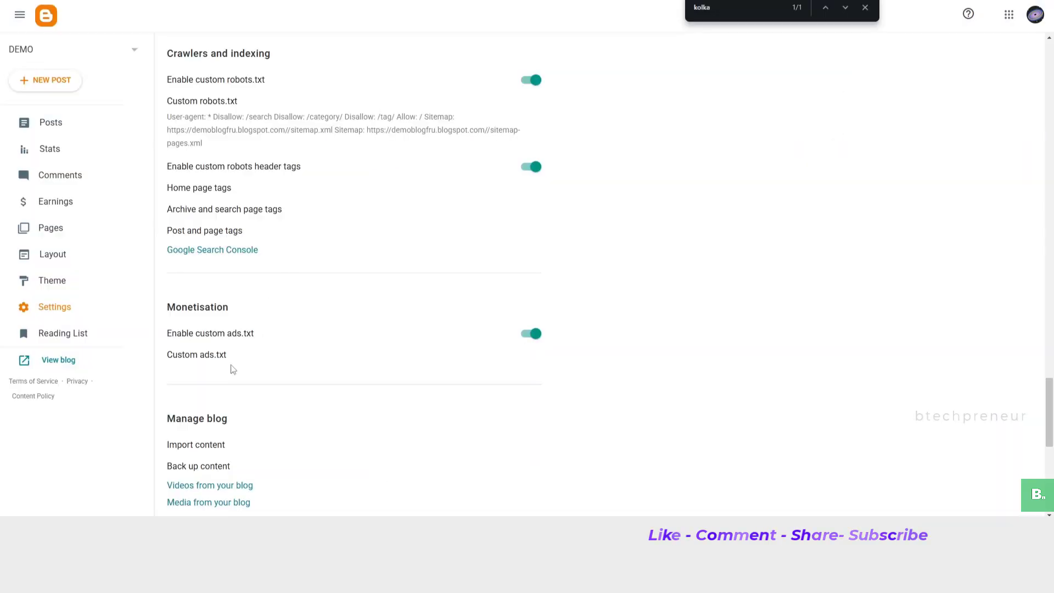
Step: View the Import content and Back up content options under Manage blog, cancelling both
{"action": "scroll", "coordinate": [232, 369], "scroll_direction": "down", "scroll_amount": 2}
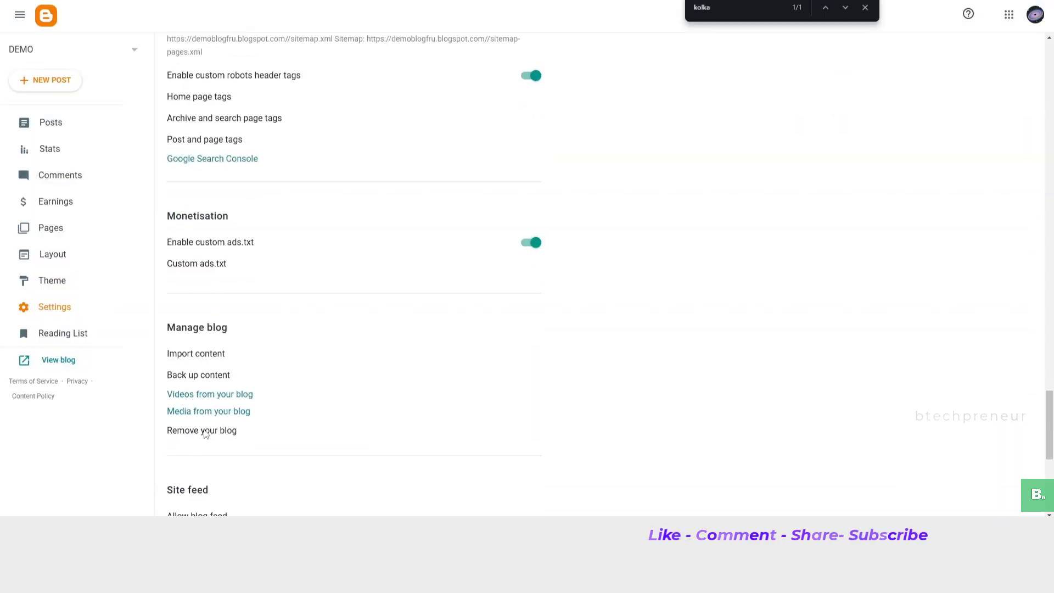
{"action": "left_click", "coordinate": [183, 354]}
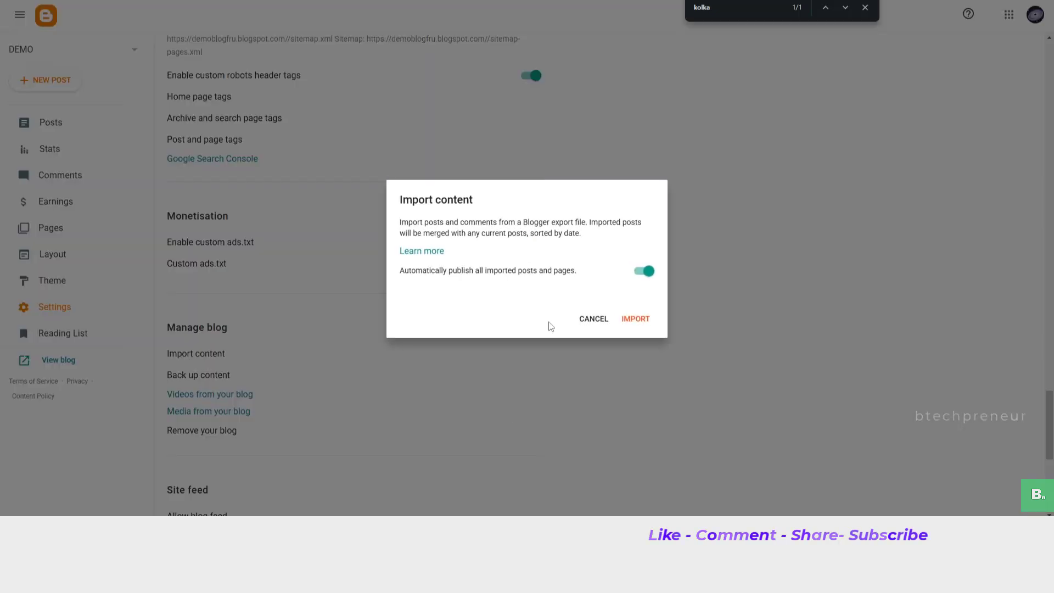
{"action": "left_click", "coordinate": [595, 317]}
{"action": "left_click", "coordinate": [193, 376]}
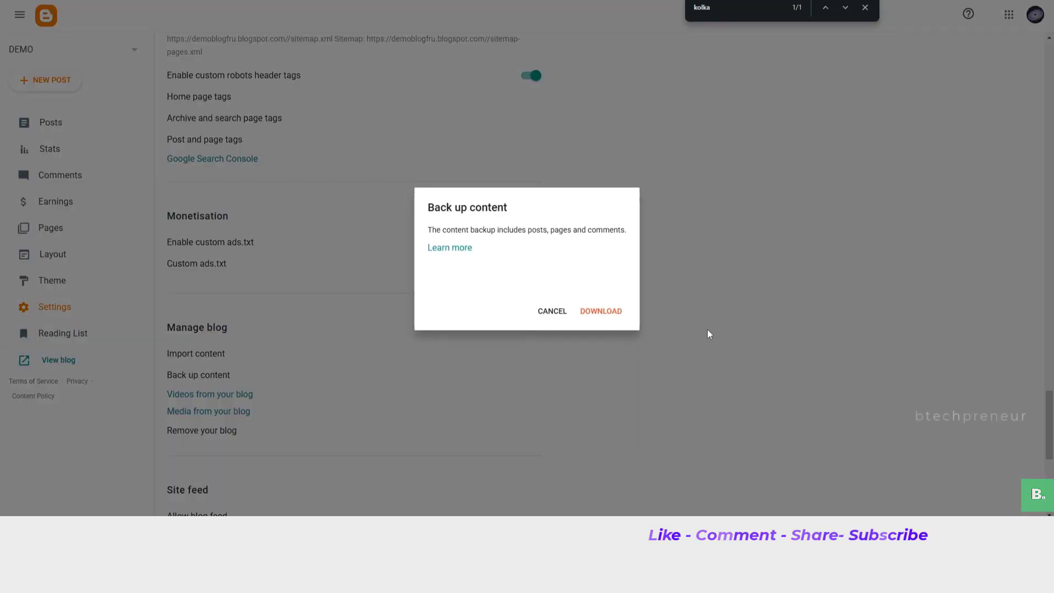
{"action": "left_click", "coordinate": [551, 311]}
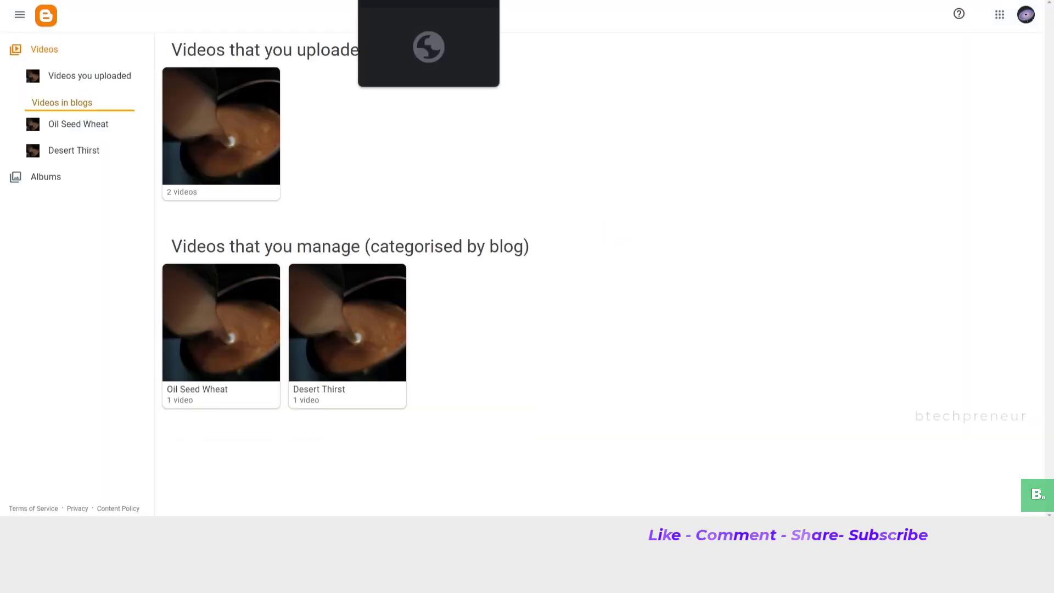
Step: Return from the blog's videos page to the settings and look over the Manage blog and Site feed options
{"action": "left_click", "coordinate": [407, 1]}
{"action": "left_click", "coordinate": [599, 137]}
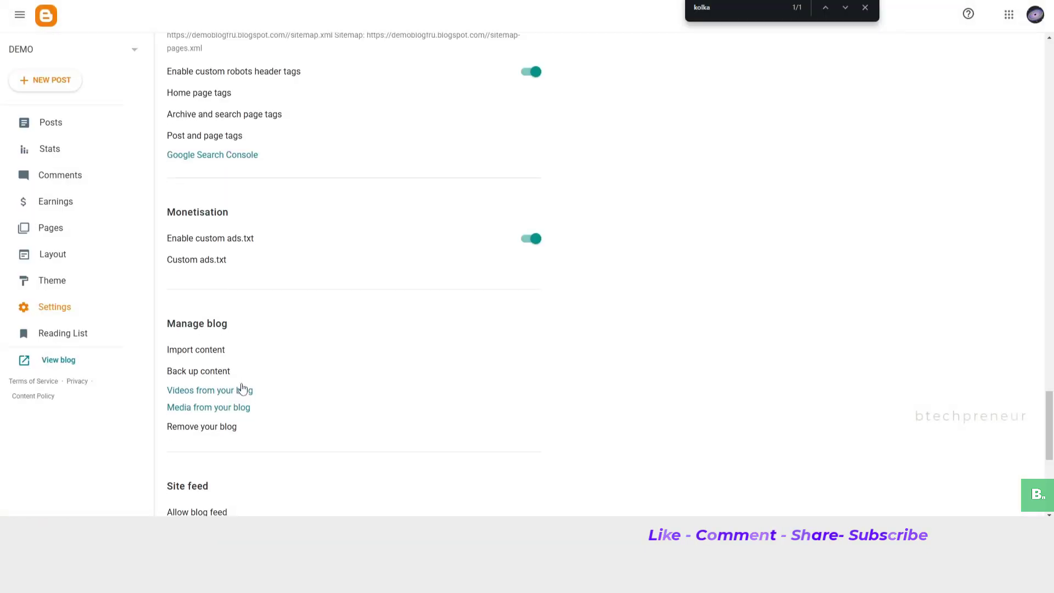
{"action": "scroll", "coordinate": [242, 389], "scroll_direction": "down", "scroll_amount": 2}
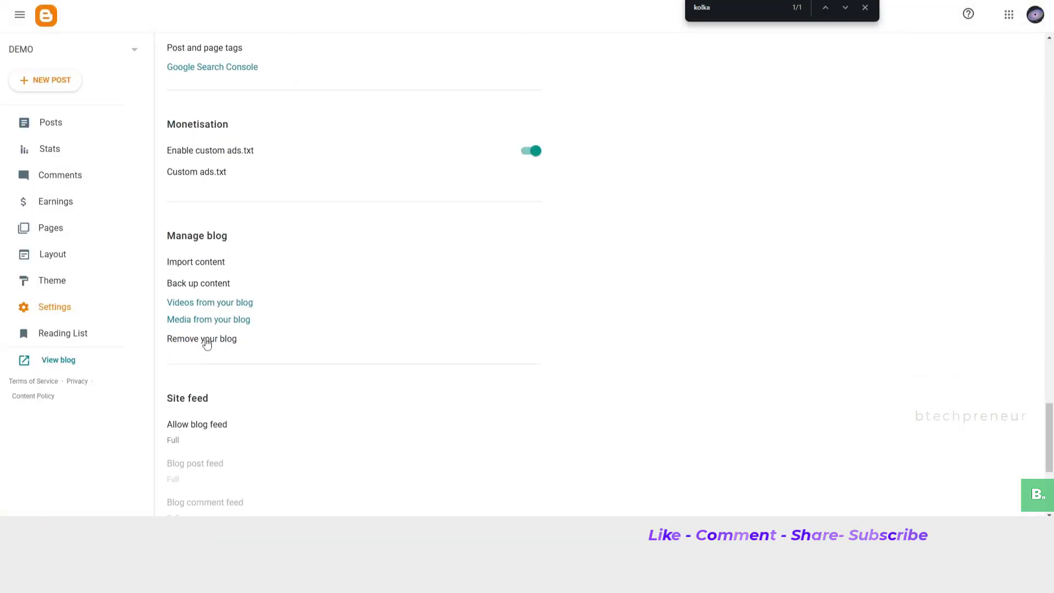
{"action": "scroll", "coordinate": [418, 452], "scroll_direction": "down", "scroll_amount": 5}
{"action": "scroll", "coordinate": [193, 244], "scroll_direction": "up", "scroll_amount": 1}
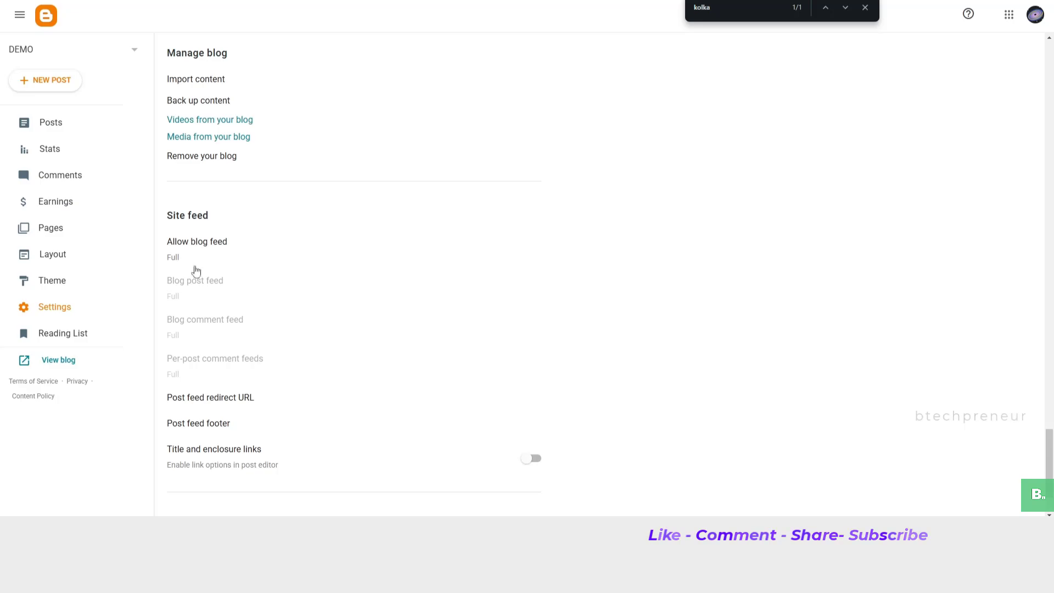
{"action": "scroll", "coordinate": [242, 412], "scroll_direction": "down", "scroll_amount": 2}
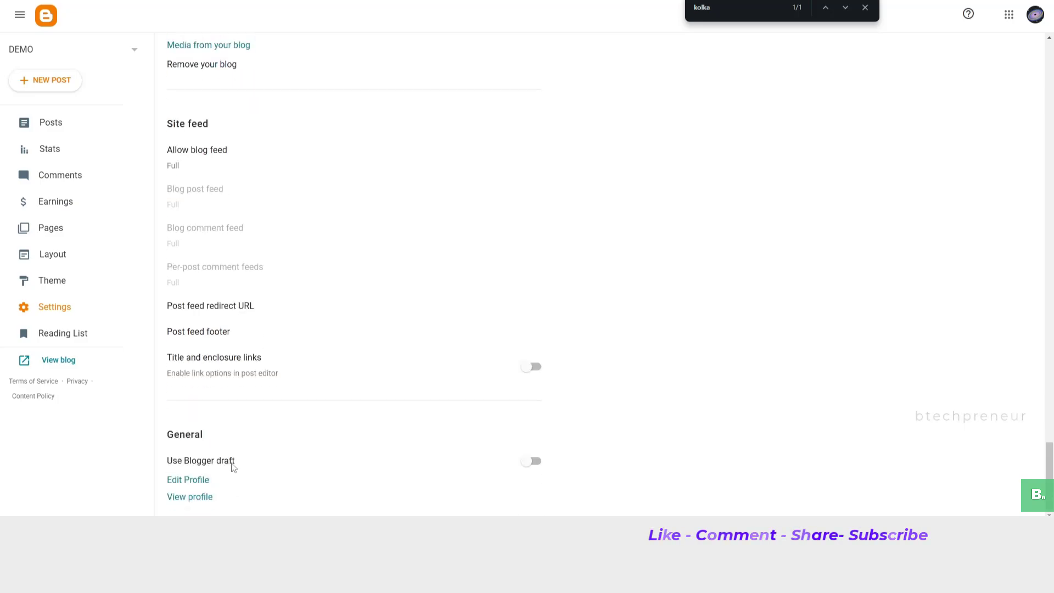
Step: Look through the Edit User Profile page and open the profile view from the General settings
{"action": "left_click", "coordinate": [190, 481]}
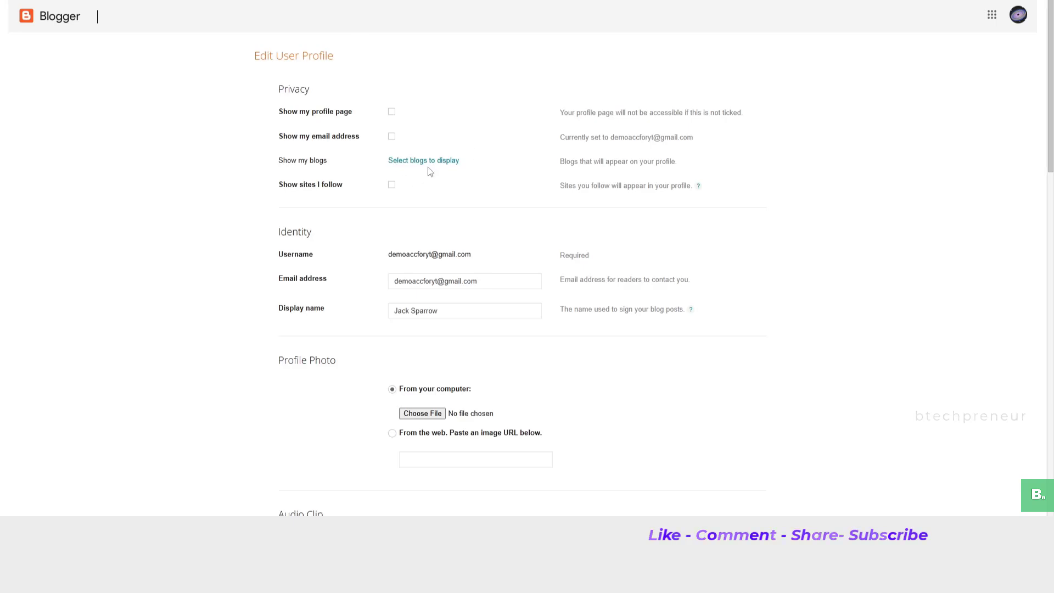
{"action": "scroll", "coordinate": [538, 384], "scroll_direction": "down", "scroll_amount": 8}
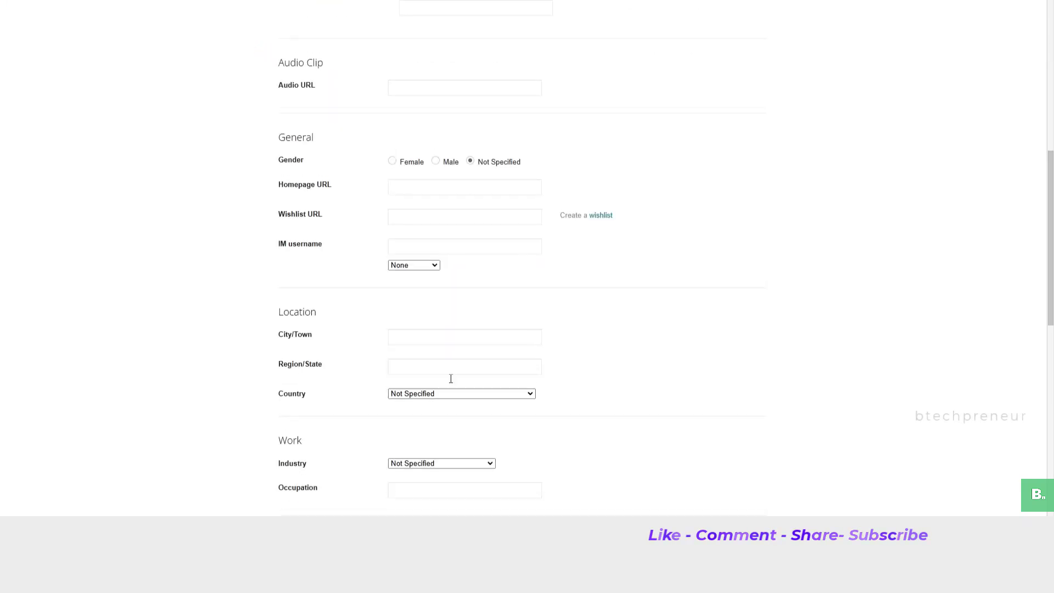
{"action": "scroll", "coordinate": [450, 377], "scroll_direction": "up", "scroll_amount": 5}
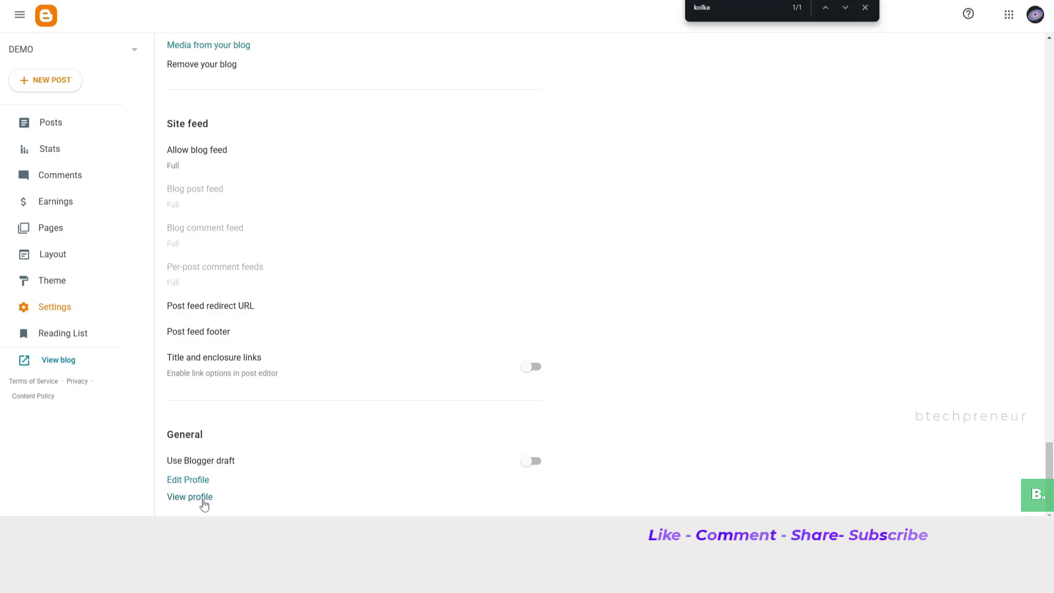
{"action": "left_click", "coordinate": [196, 500]}
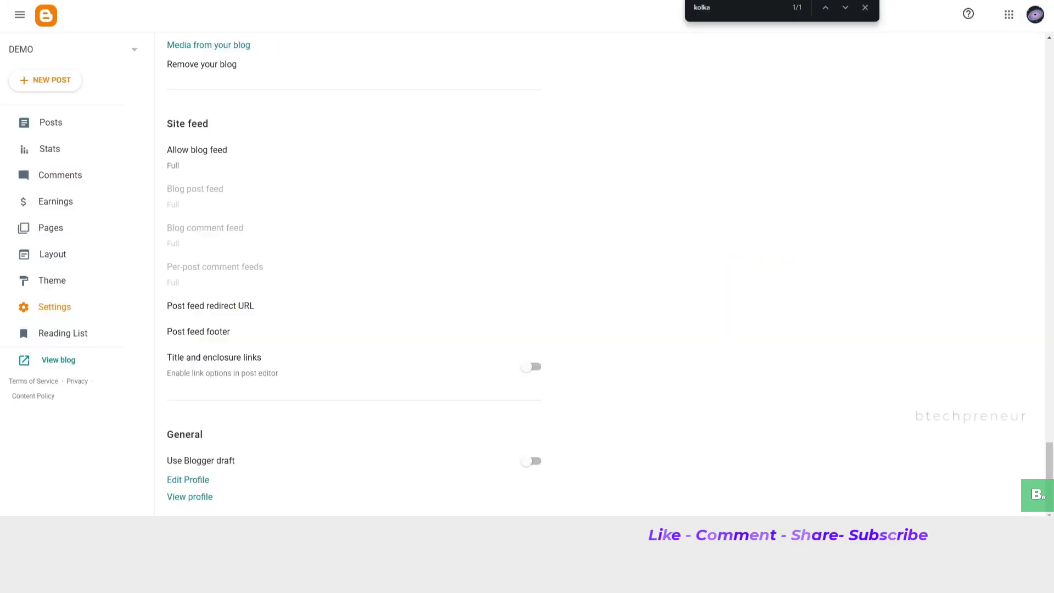
Step: Close the in-page search and create a new blog post
{"action": "scroll", "coordinate": [75, 195], "scroll_direction": "up", "scroll_amount": 10}
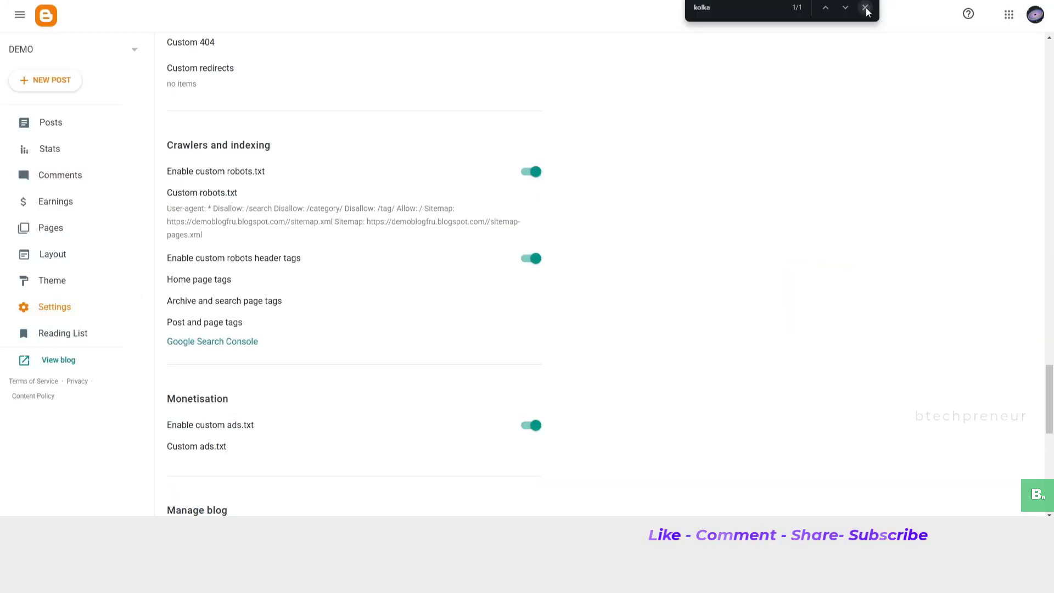
{"action": "key", "text": "Escape"}
{"action": "scroll", "coordinate": [75, 196], "scroll_direction": "up", "scroll_amount": 2}
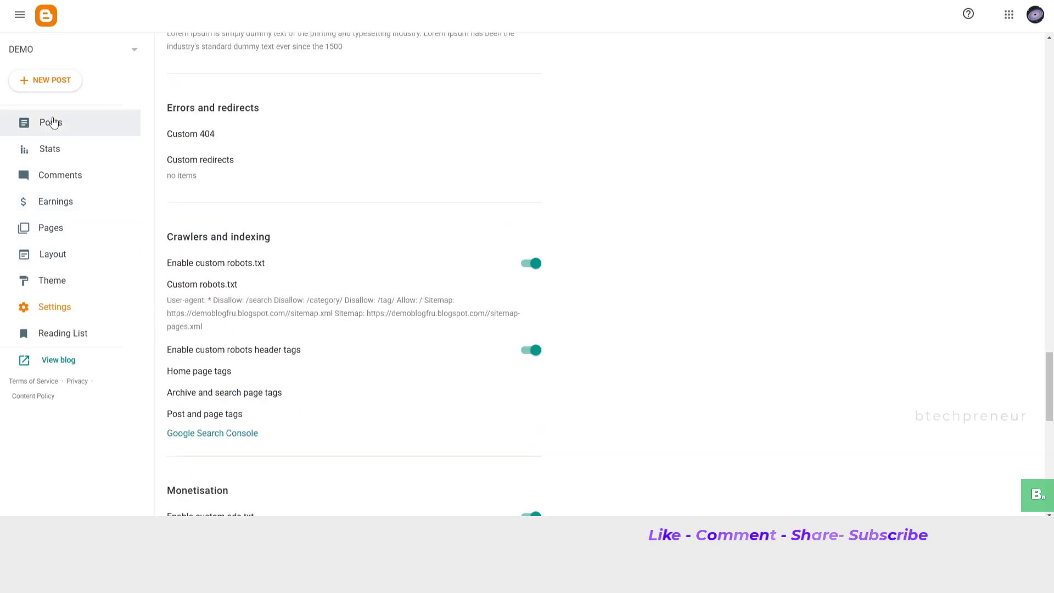
{"action": "left_click", "coordinate": [58, 83]}
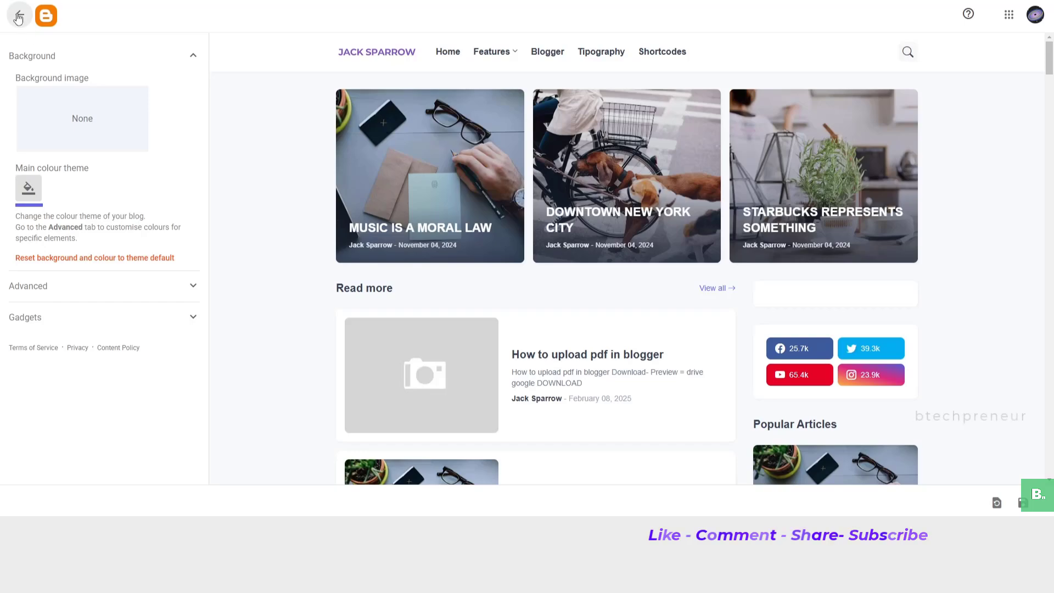
{"action": "left_click", "coordinate": [19, 14]}
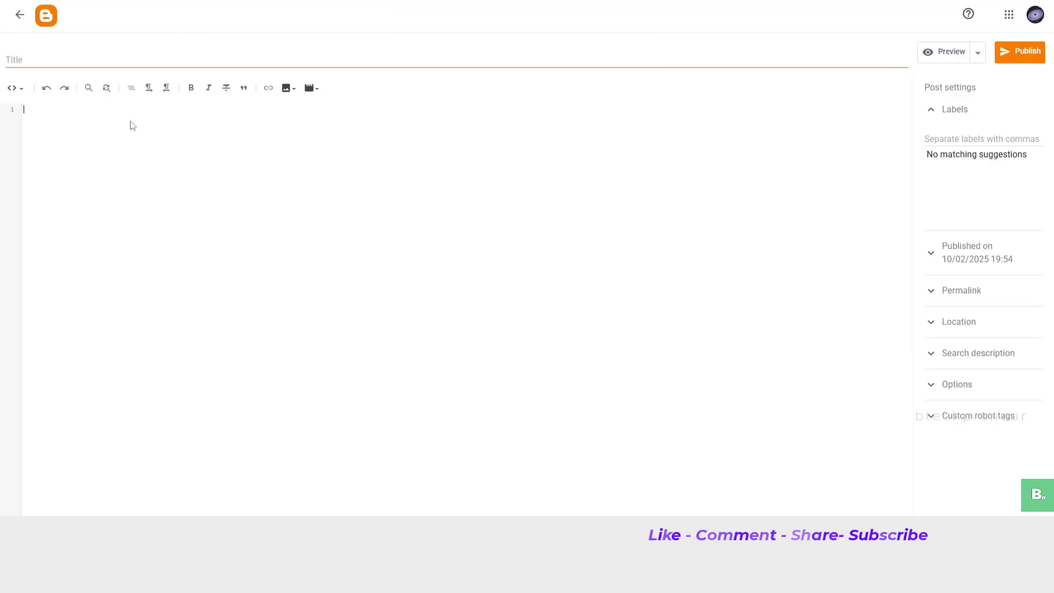
Step: Switch the new post's editor from HTML view to Compose view and place the cursor in the body
{"action": "left_click", "coordinate": [12, 88]}
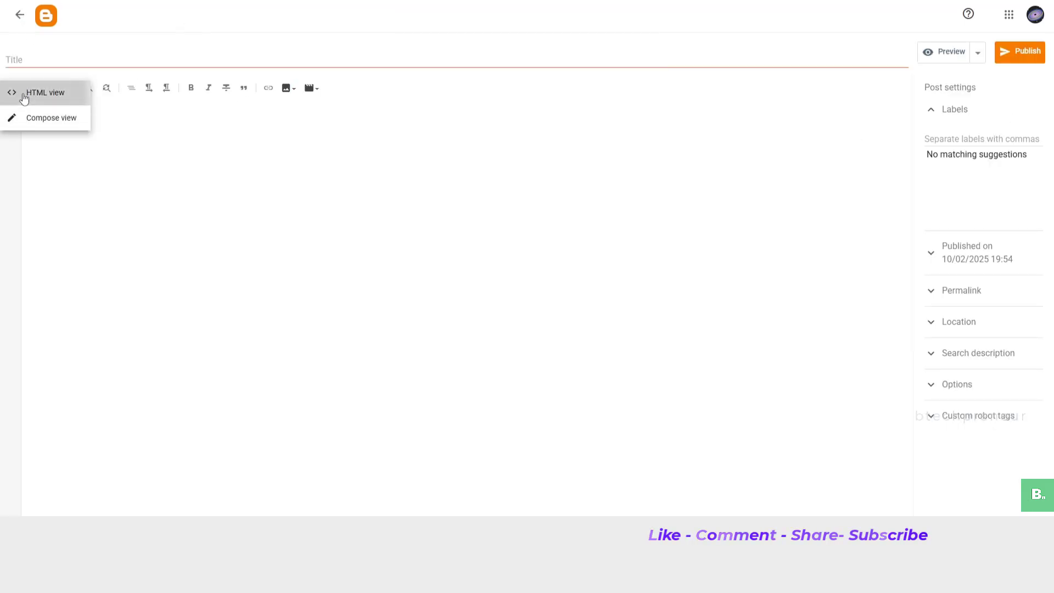
{"action": "left_click", "coordinate": [12, 91]}
{"action": "left_click", "coordinate": [26, 99]}
{"action": "left_click", "coordinate": [26, 118]}
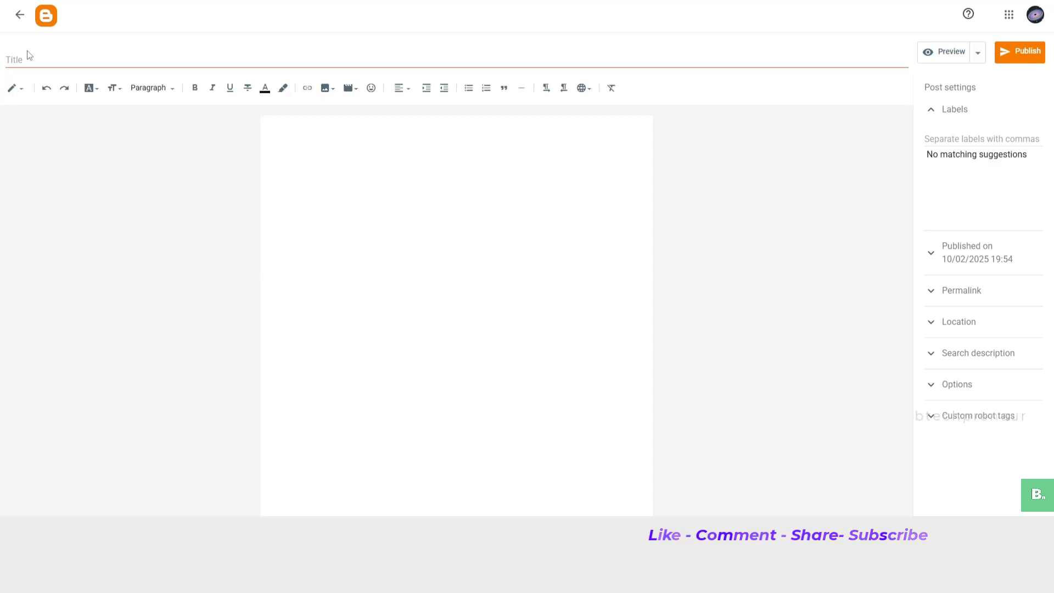
{"action": "left_click", "coordinate": [20, 90]}
{"action": "left_click", "coordinate": [615, 264]}
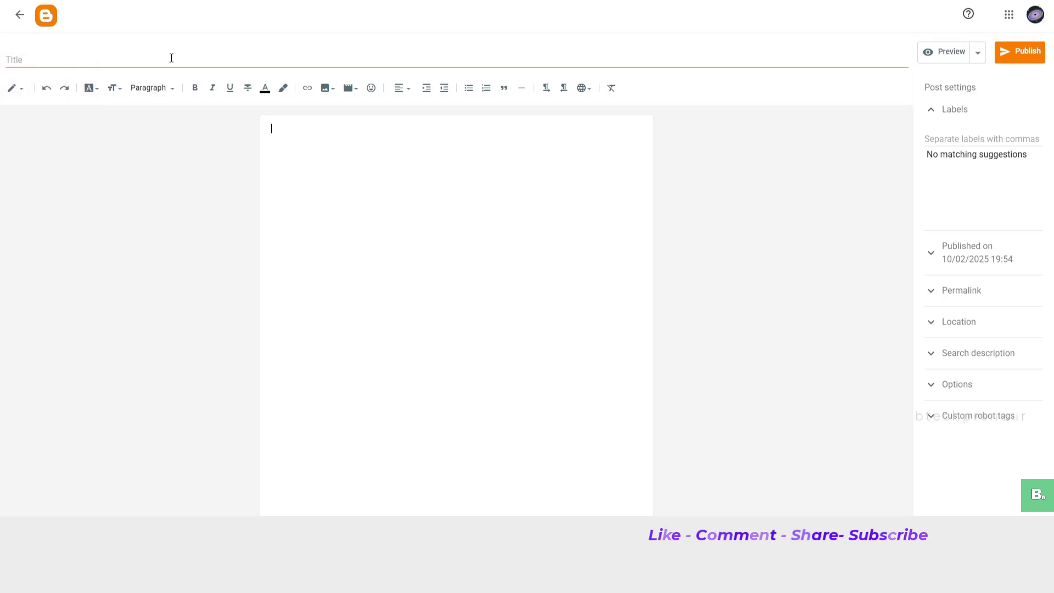
Step: Look through the new post's title field and its Permalink, Location, Search description, Options and Custom robot tags settings
{"action": "left_click", "coordinate": [169, 56]}
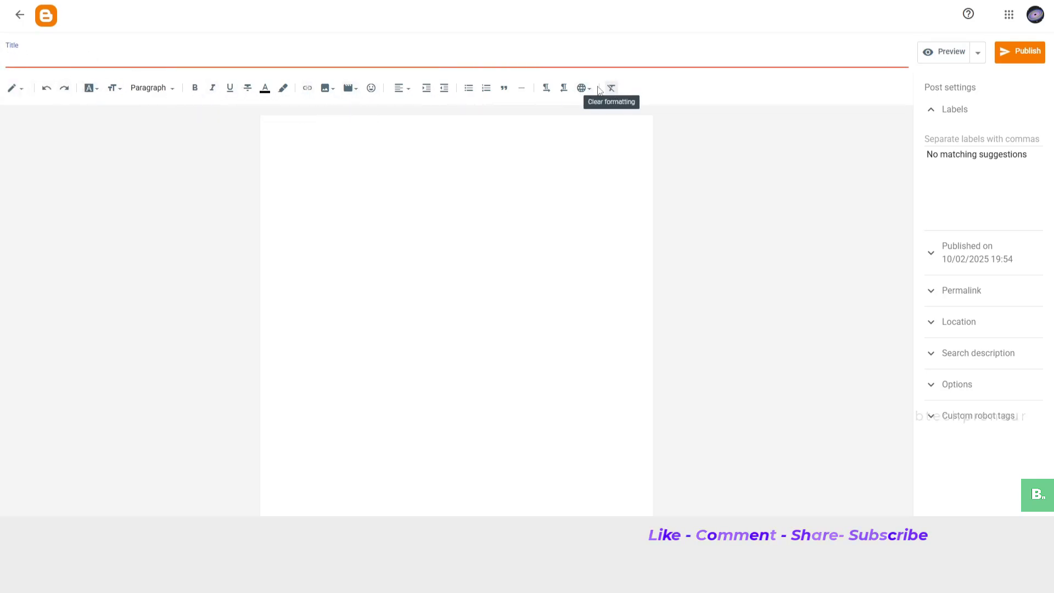
{"action": "left_click", "coordinate": [972, 305]}
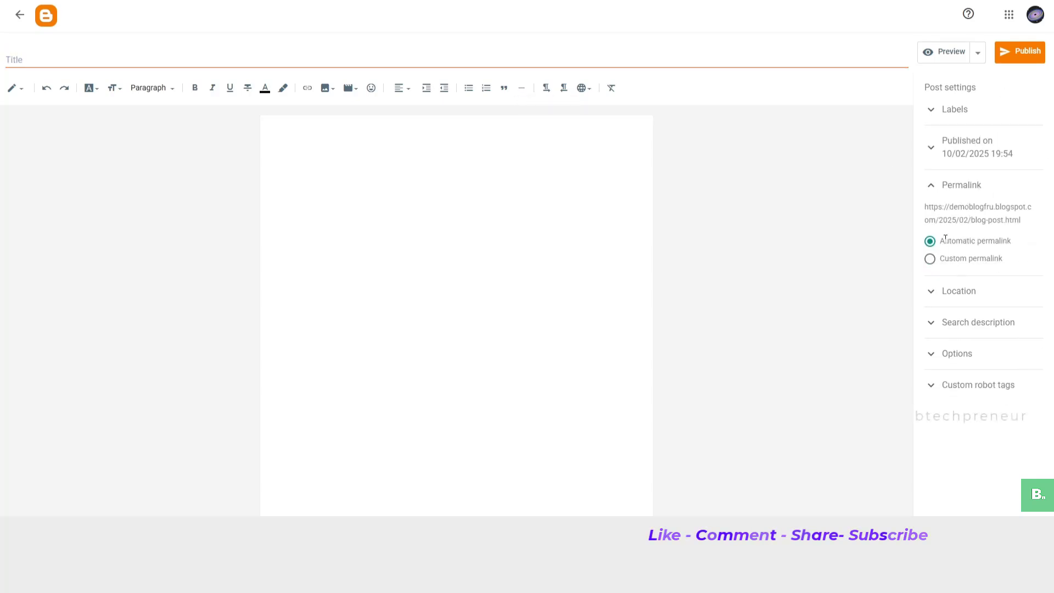
{"action": "left_click", "coordinate": [959, 297]}
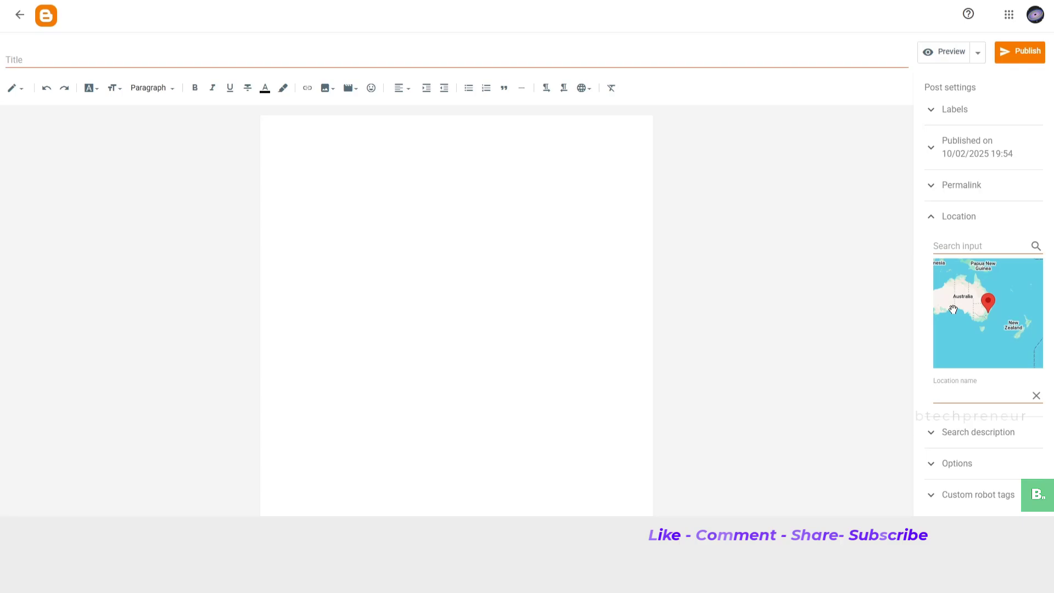
{"action": "left_click", "coordinate": [958, 433]}
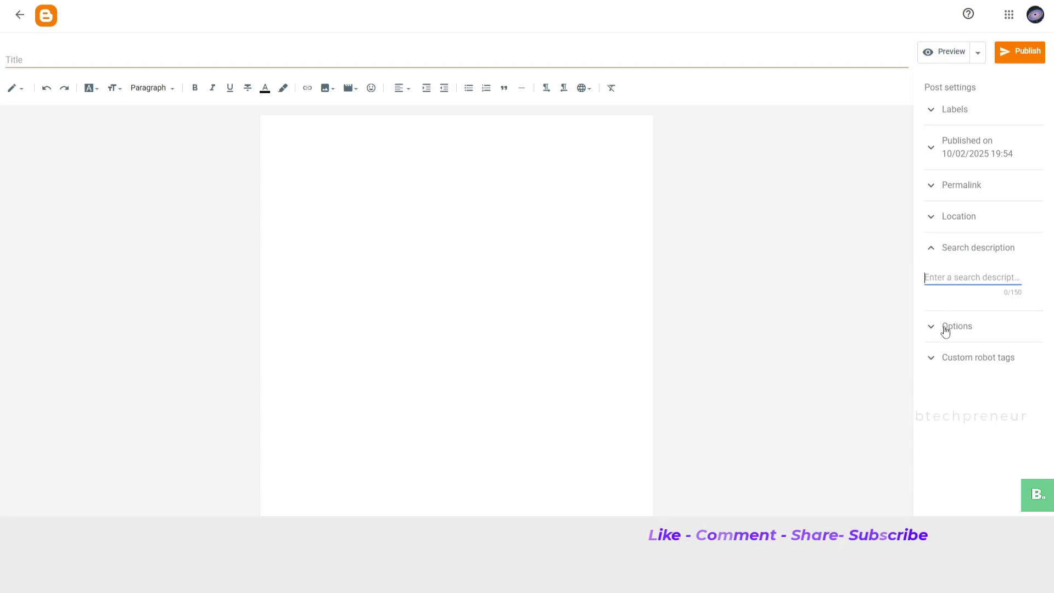
{"action": "left_click", "coordinate": [944, 328]}
{"action": "left_click", "coordinate": [955, 364]}
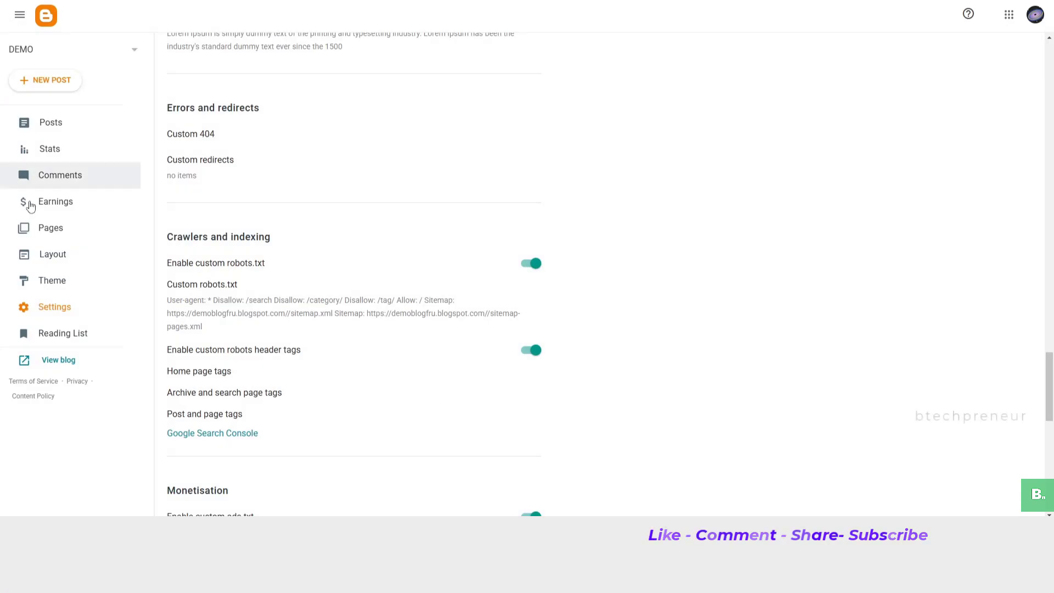
Step: Look at the blog's Comments and Stats pages and open the list of posts
{"action": "left_click", "coordinate": [77, 178]}
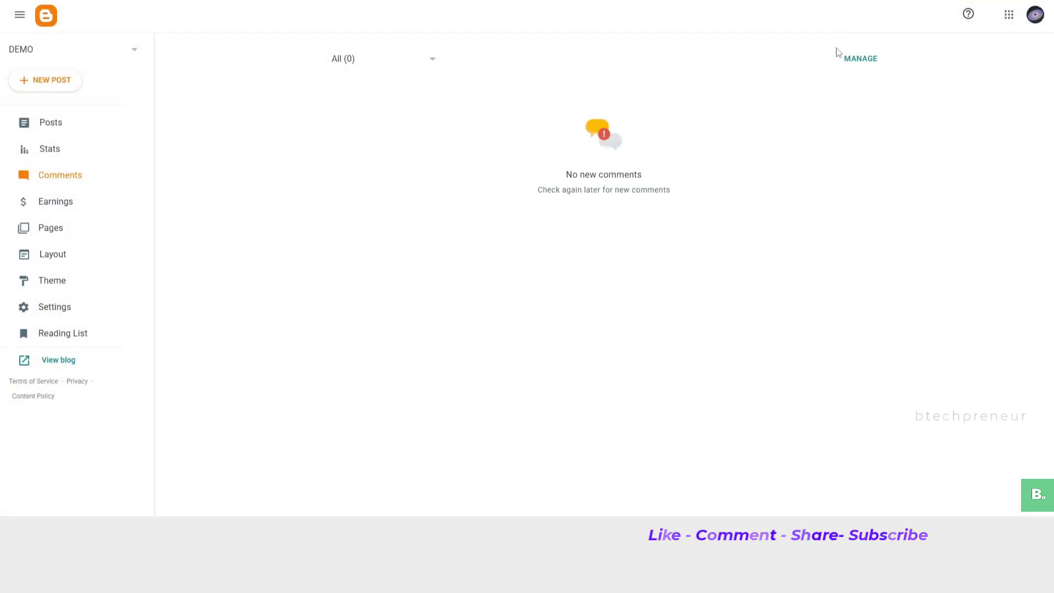
{"action": "left_click", "coordinate": [33, 141]}
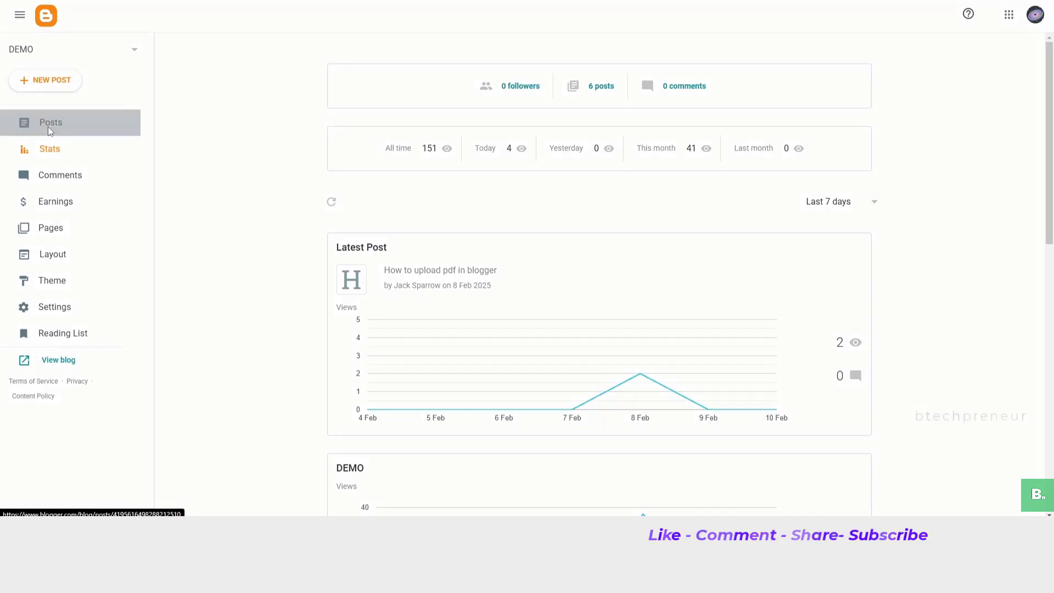
{"action": "left_click", "coordinate": [48, 127]}
Step: Select all of the blog's posts in manage mode and revert them to draft
{"action": "left_click", "coordinate": [851, 60]}
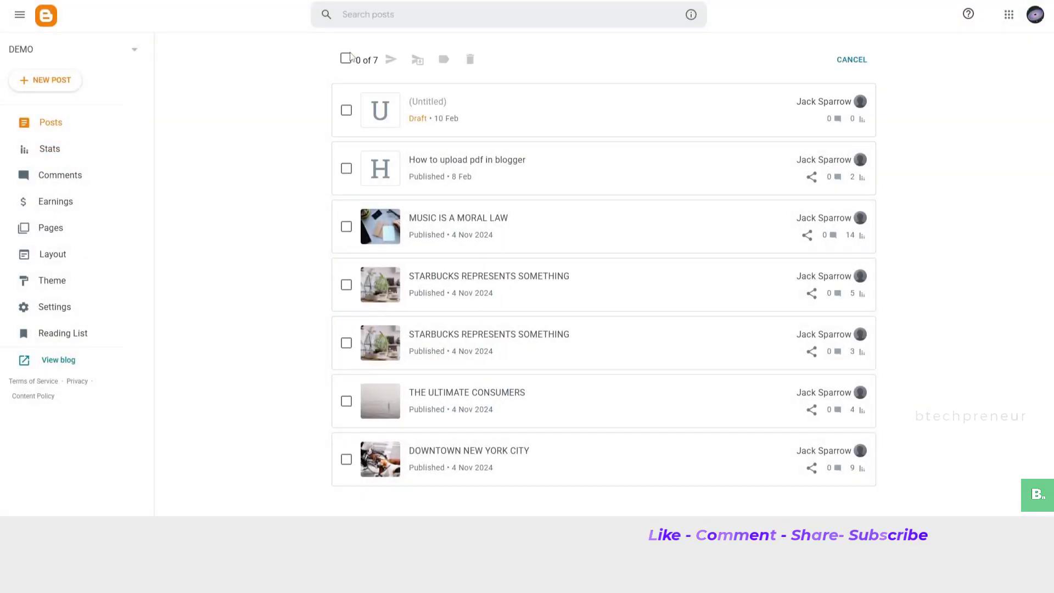
{"action": "left_click", "coordinate": [346, 58]}
{"action": "left_click", "coordinate": [418, 59]}
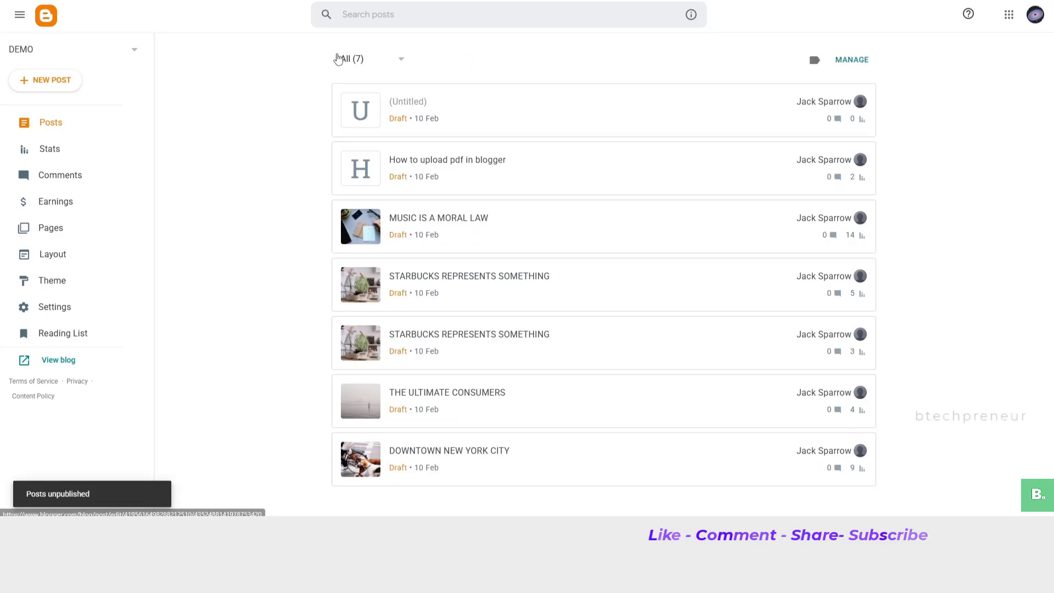
Step: Select all the draft posts in manage mode and publish them together
{"action": "left_click", "coordinate": [856, 61]}
{"action": "left_click", "coordinate": [346, 59]}
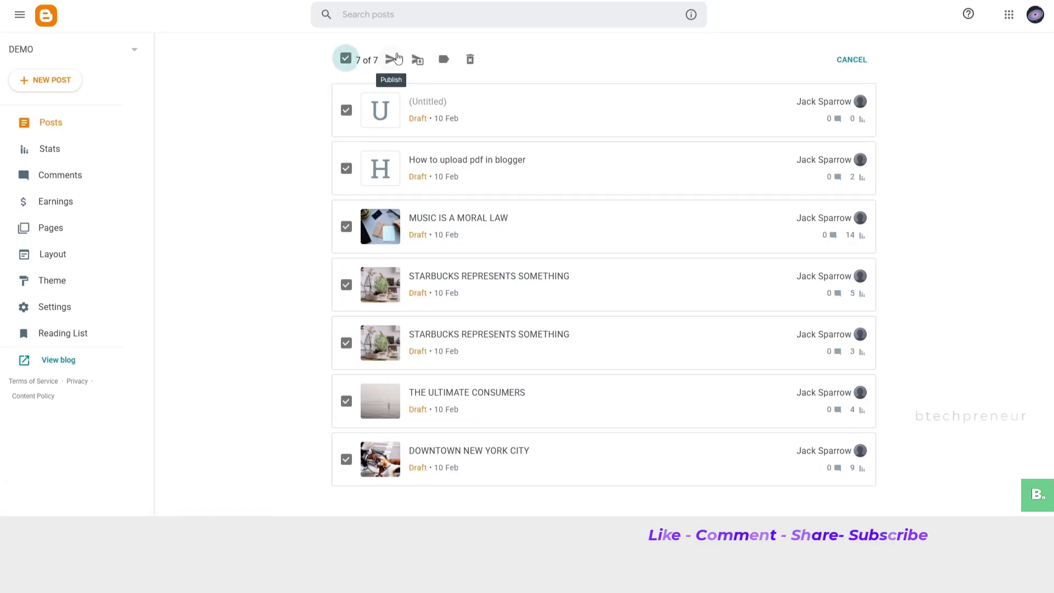
{"action": "left_click", "coordinate": [391, 60]}
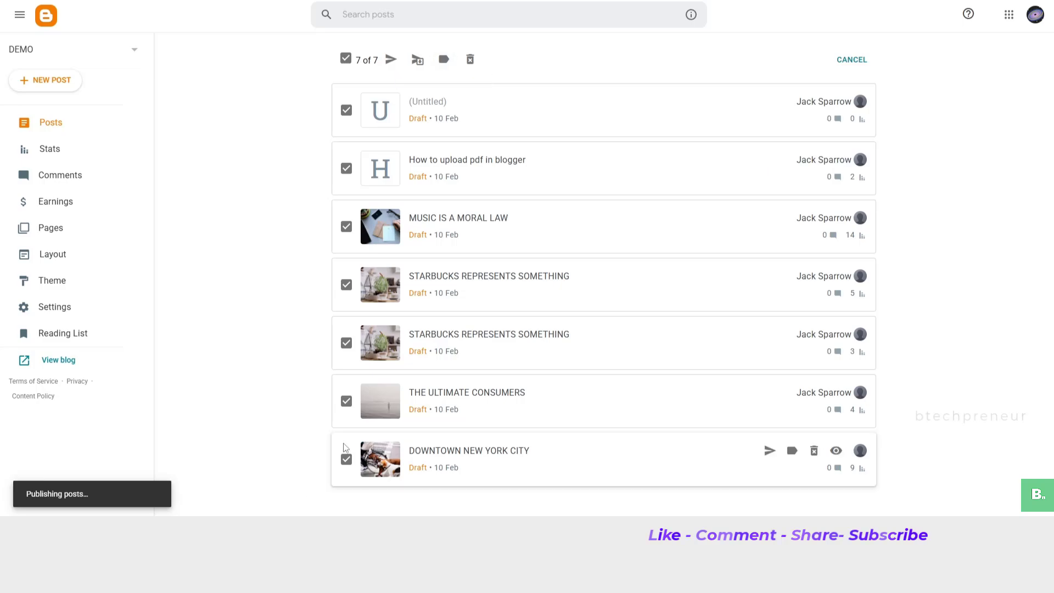
Step: Select all the published posts in manage mode and check the option for applying labels, without applying any
{"action": "left_click", "coordinate": [850, 61]}
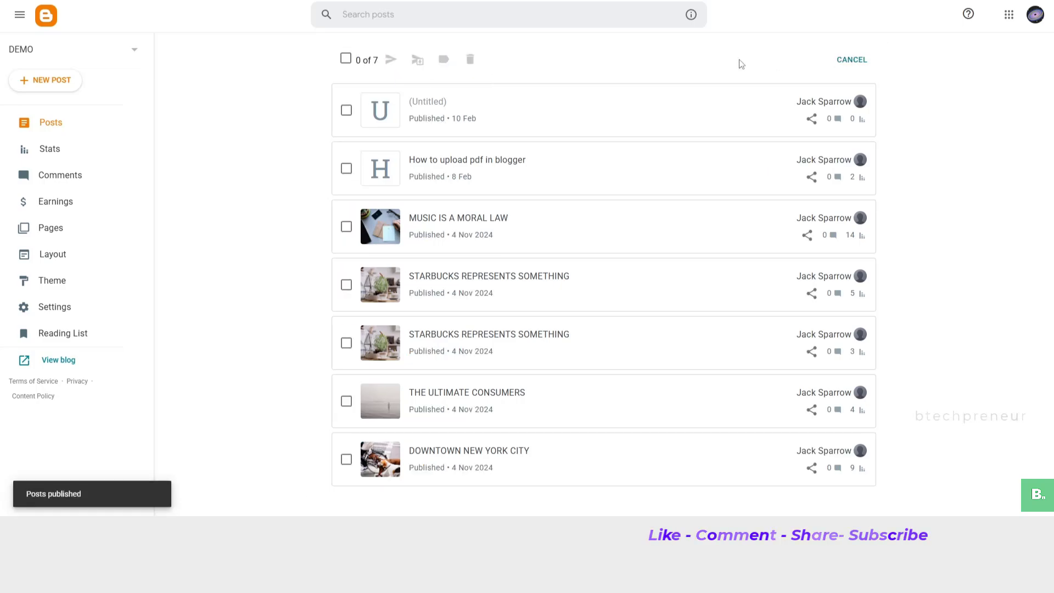
{"action": "left_click", "coordinate": [345, 60]}
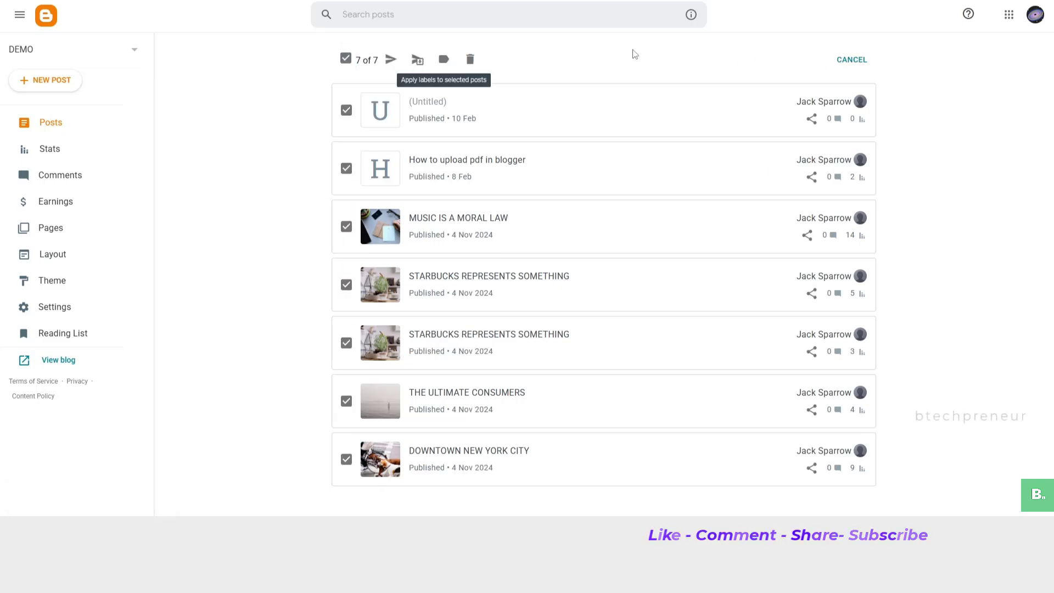
{"action": "left_click", "coordinate": [444, 59]}
{"action": "left_click", "coordinate": [538, 303]}
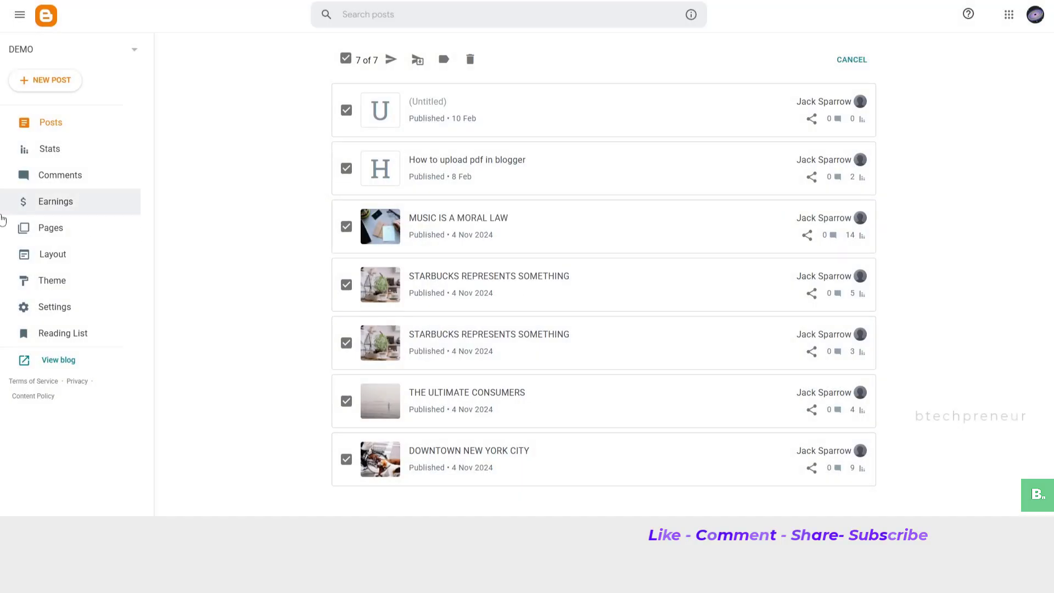
Step: Look over the blog's Stats page, including the latest post's views, the blog's view chart and the per-post views
{"action": "left_click", "coordinate": [50, 147]}
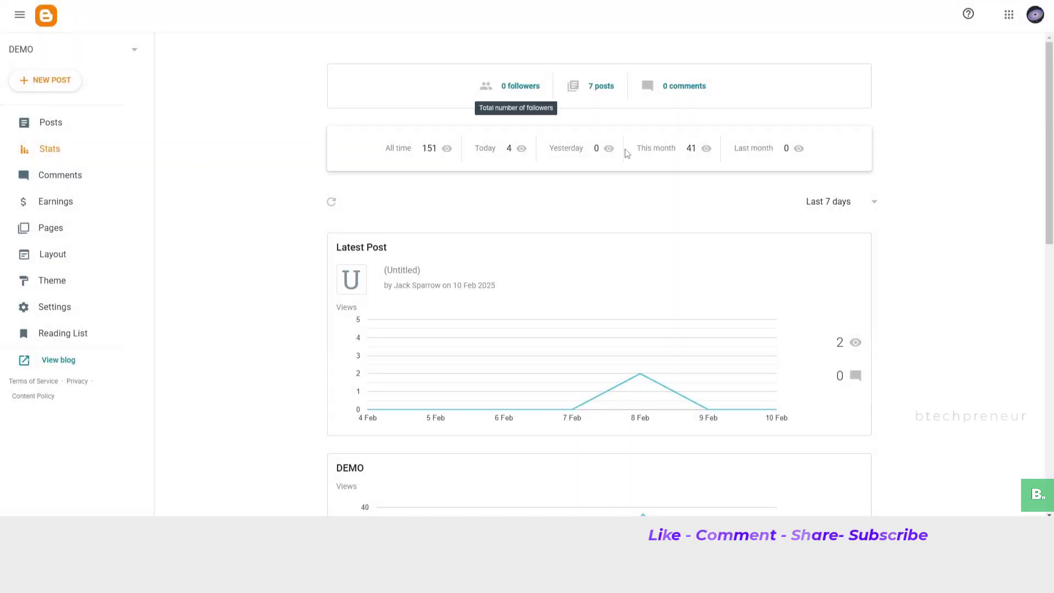
{"action": "scroll", "coordinate": [537, 324], "scroll_direction": "down", "scroll_amount": 10}
{"action": "scroll", "coordinate": [631, 492], "scroll_direction": "up", "scroll_amount": 8}
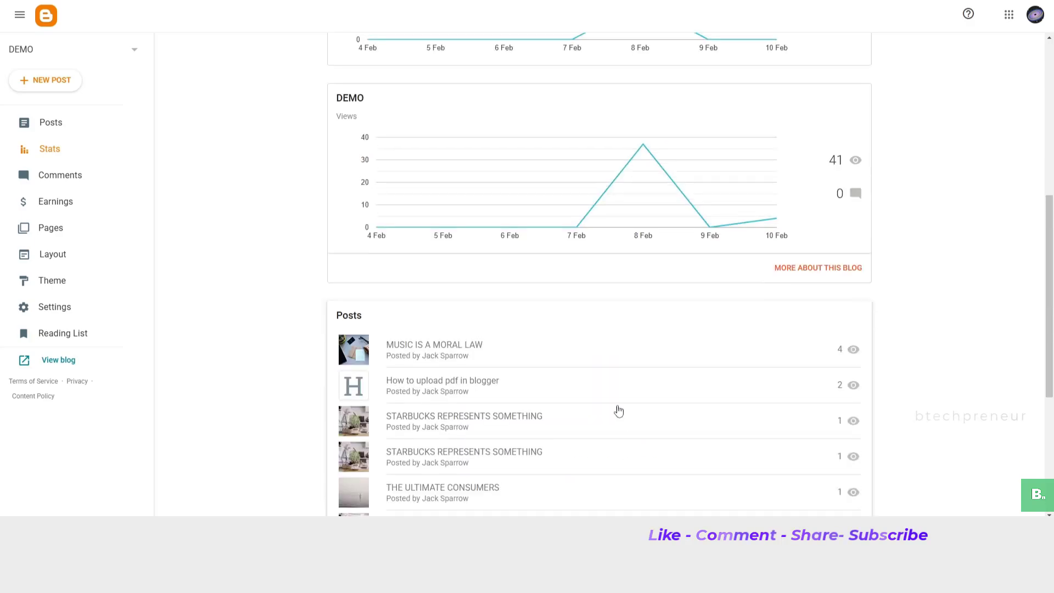
{"action": "scroll", "coordinate": [605, 330], "scroll_direction": "down", "scroll_amount": 2}
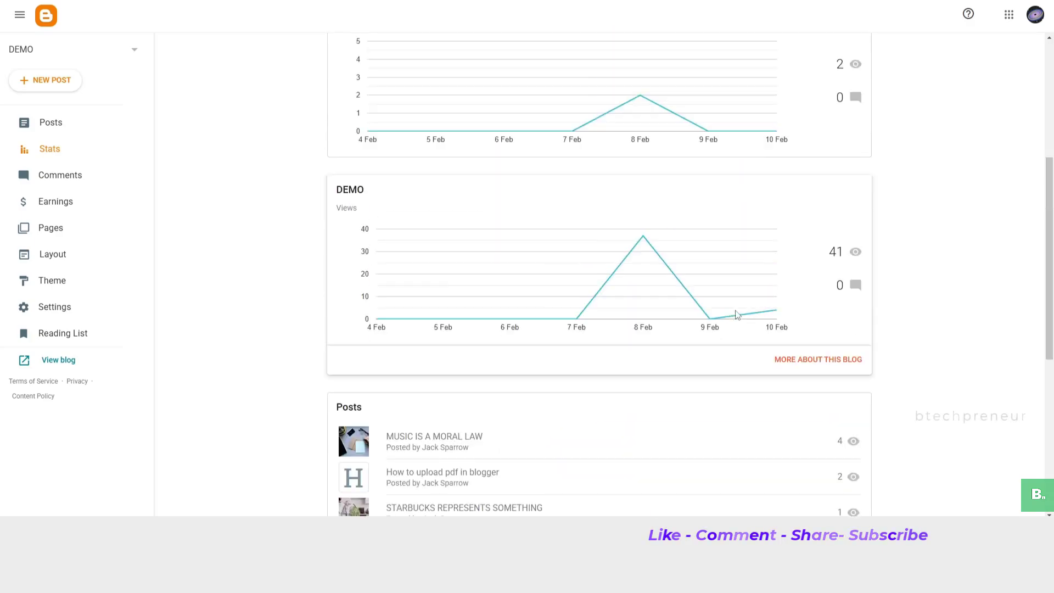
Step: Examine the blog's detailed statistics on audience, search keywords and top locations, and return to the Stats overview
{"action": "left_click", "coordinate": [787, 359]}
{"action": "scroll", "coordinate": [283, 179], "scroll_direction": "down", "scroll_amount": 20}
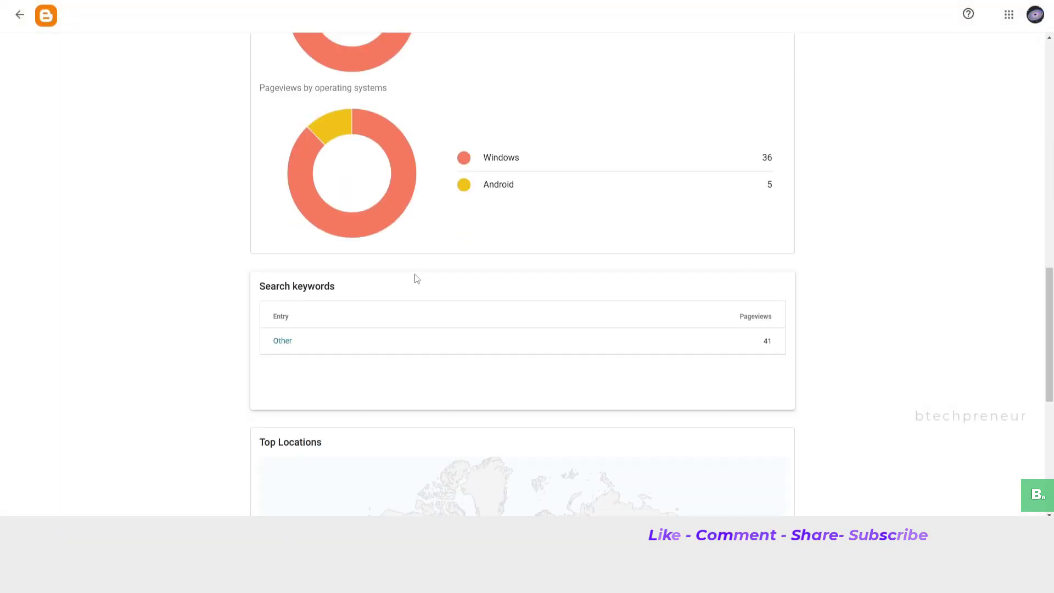
{"action": "scroll", "coordinate": [485, 251], "scroll_direction": "up", "scroll_amount": 10}
{"action": "scroll", "coordinate": [684, 254], "scroll_direction": "up", "scroll_amount": 2}
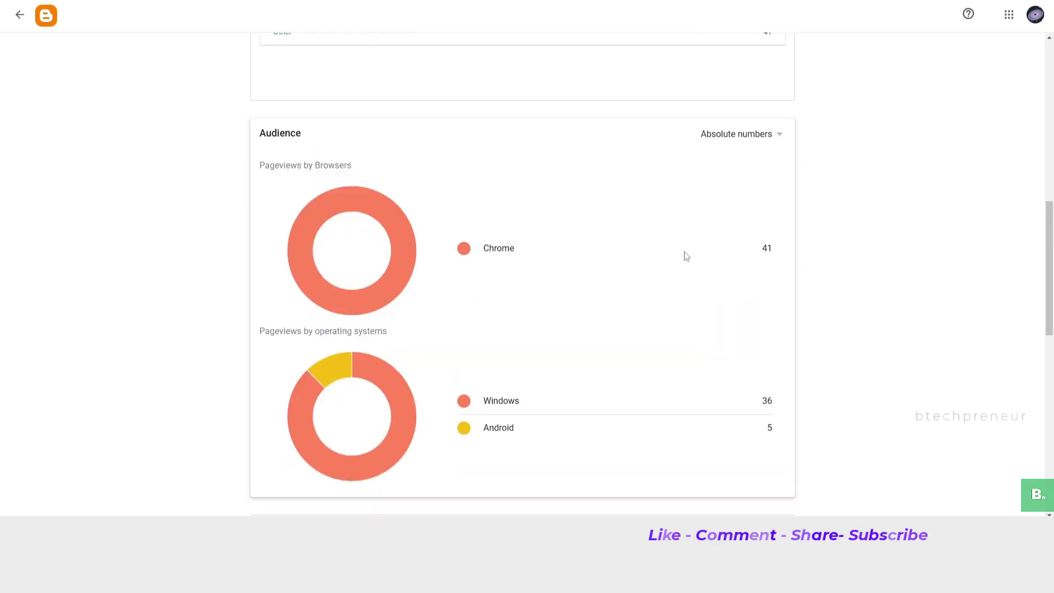
{"action": "scroll", "coordinate": [859, 499], "scroll_direction": "down", "scroll_amount": 12}
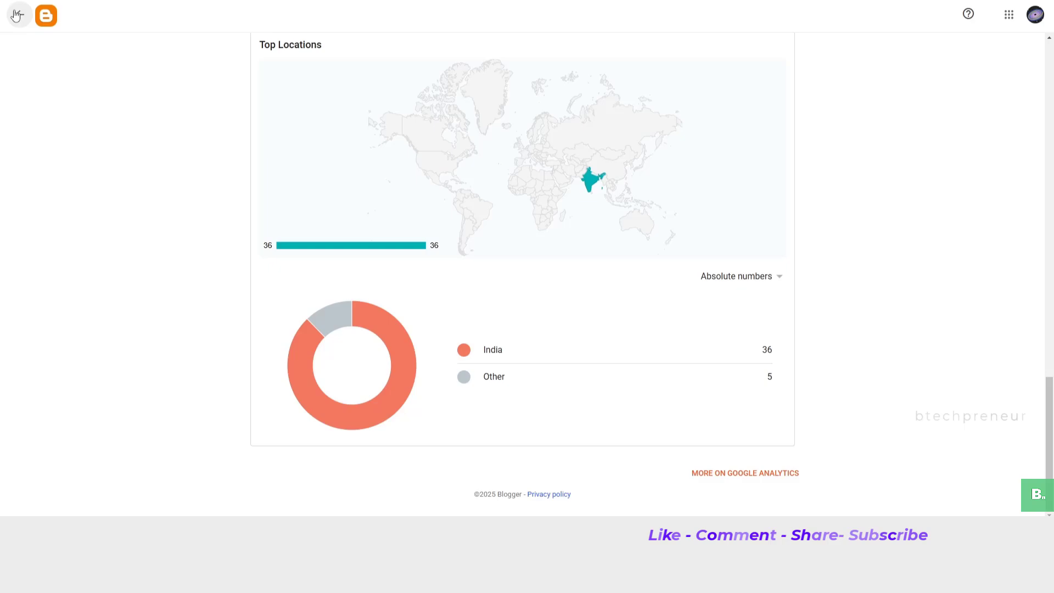
{"action": "left_click", "coordinate": [16, 14]}
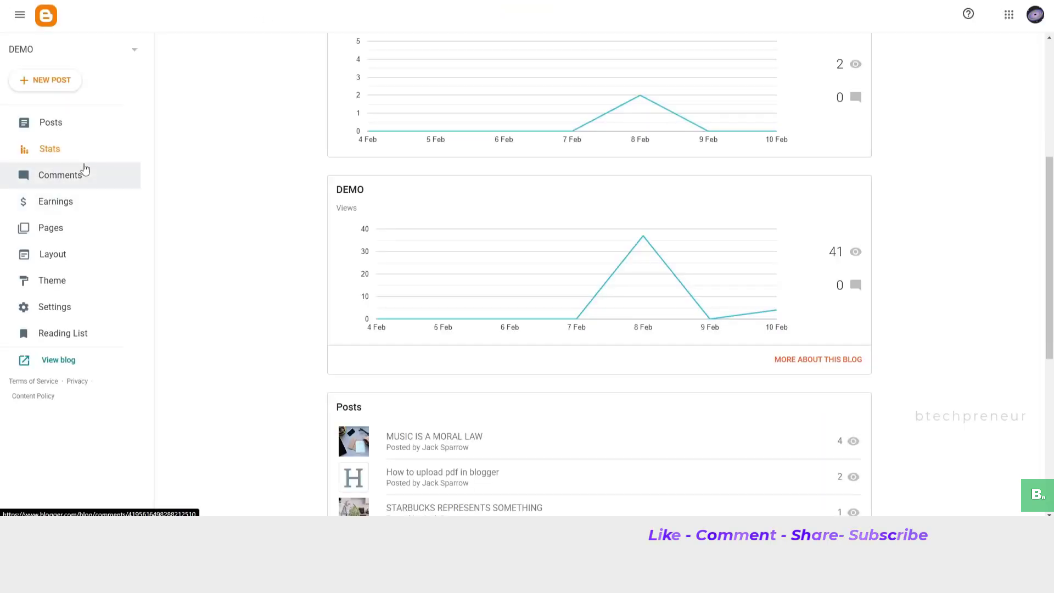
Step: Switch to Google Analytics and look over the recently accessed and suggested reports on its Home page
{"action": "left_click", "coordinate": [287, 1]}
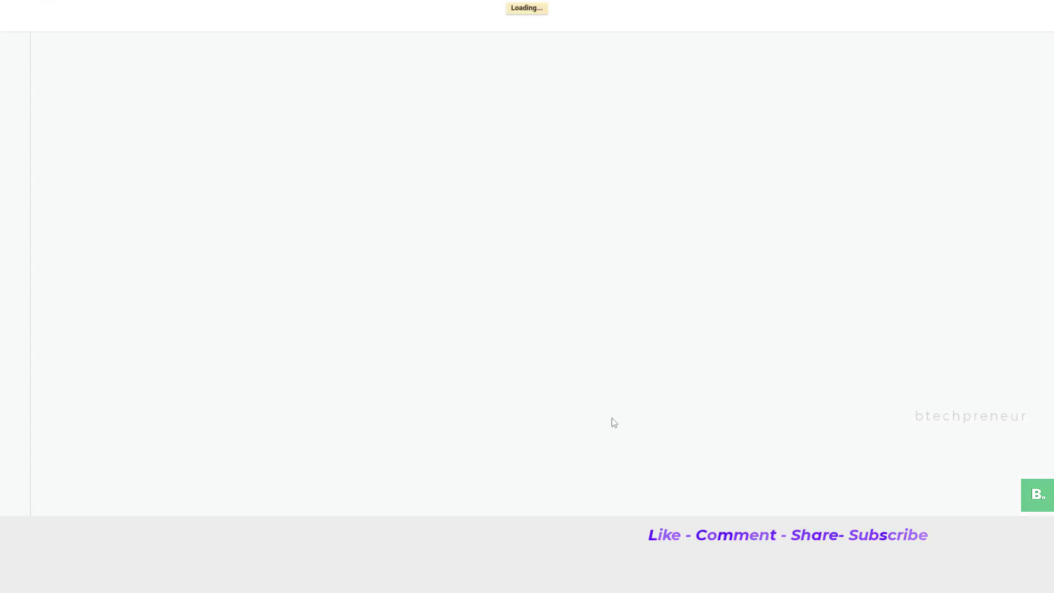
{"action": "scroll", "coordinate": [536, 314], "scroll_direction": "down", "scroll_amount": 3}
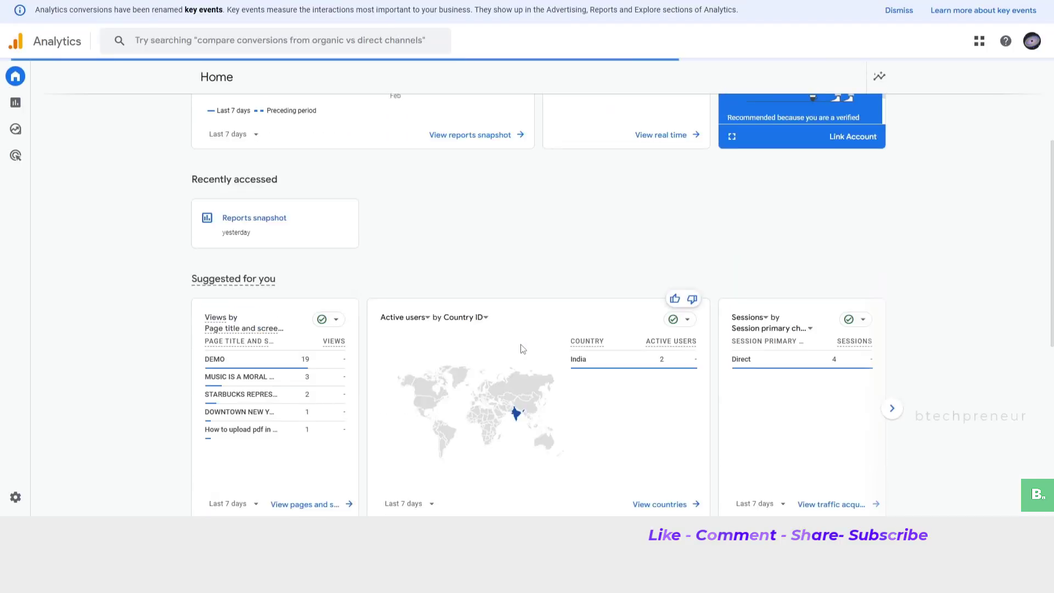
{"action": "scroll", "coordinate": [340, 218], "scroll_direction": "down", "scroll_amount": 10}
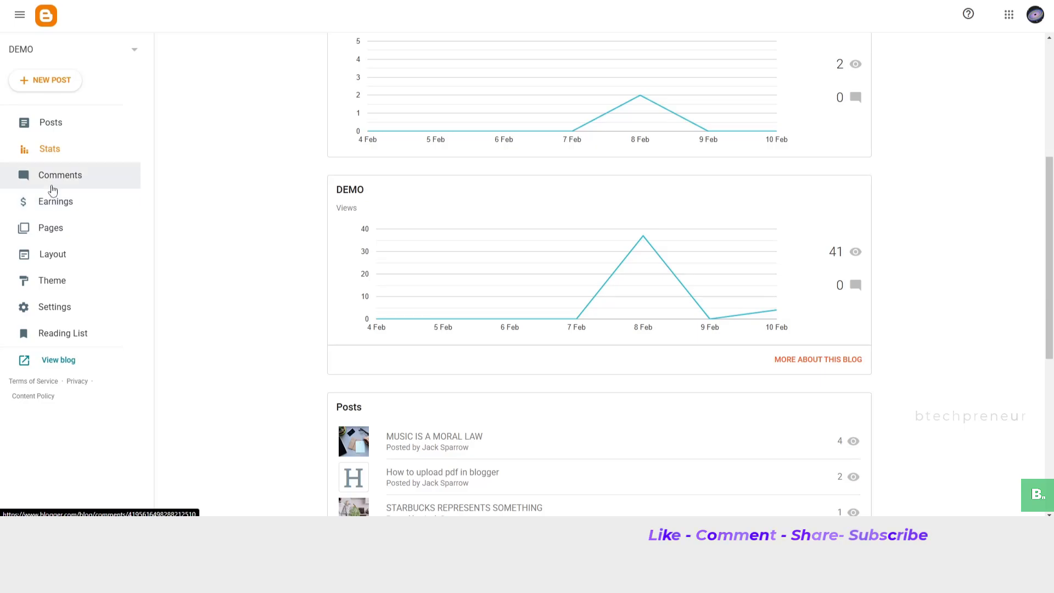
Step: Back in Blogger, look briefly at the Earnings, Pages, Layout, Theme and Settings pages in turn
{"action": "left_click", "coordinate": [52, 201]}
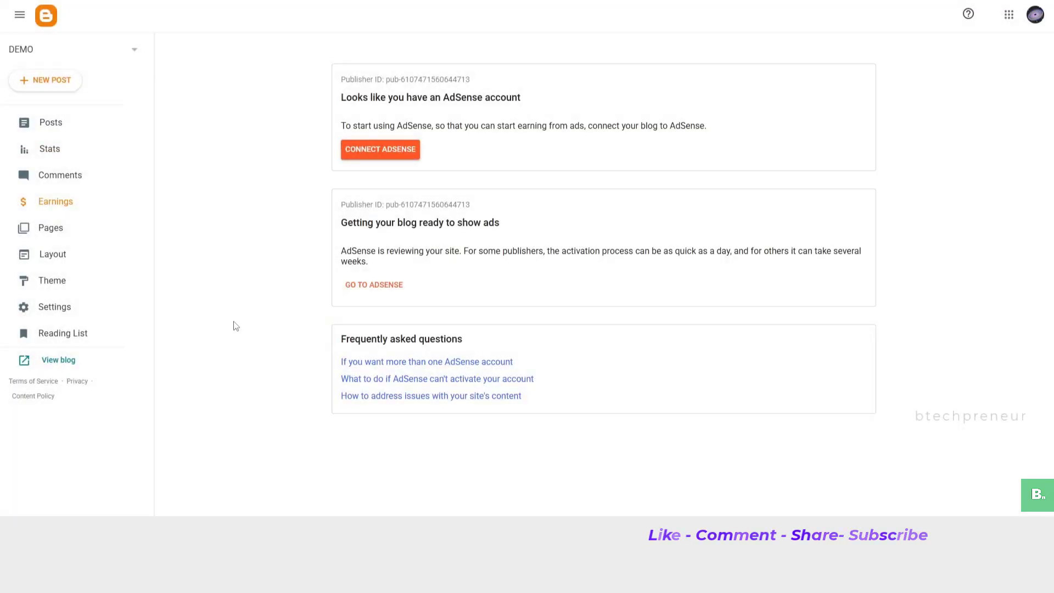
{"action": "left_click", "coordinate": [44, 235]}
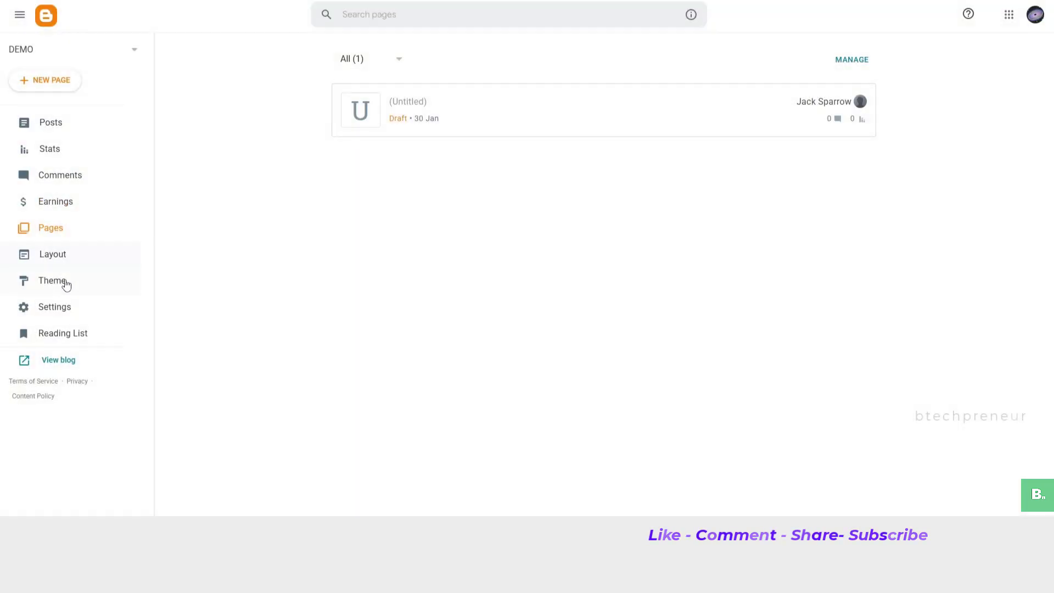
{"action": "left_click", "coordinate": [65, 260]}
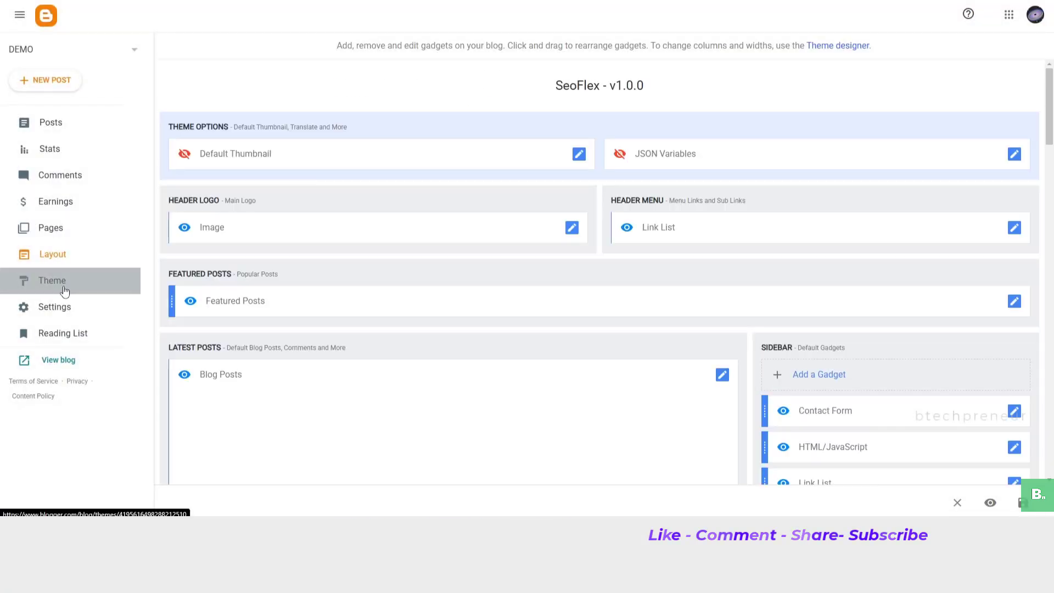
{"action": "left_click", "coordinate": [64, 290]}
{"action": "left_click", "coordinate": [64, 318]}
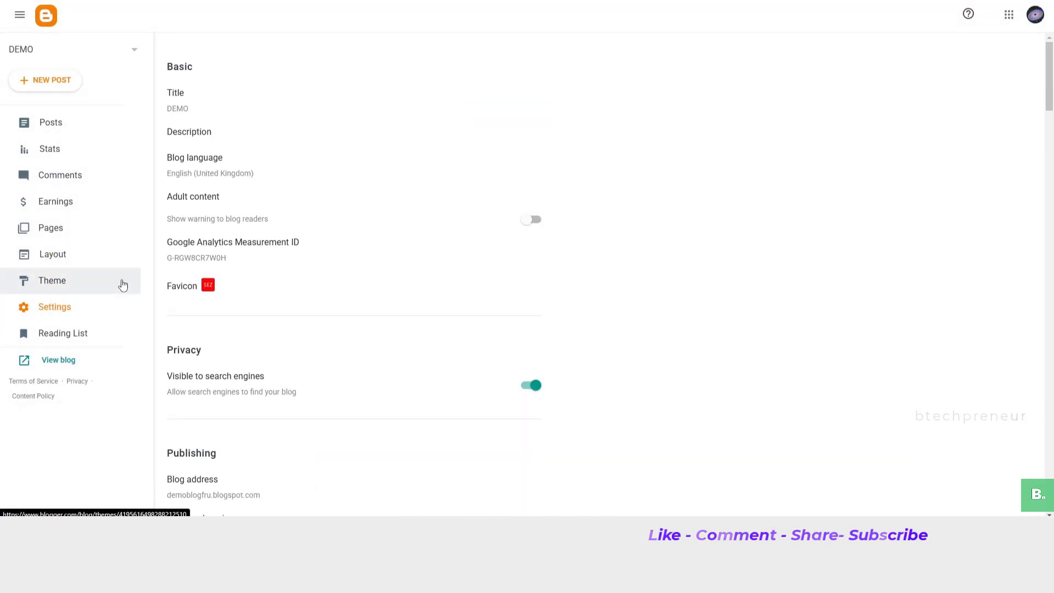
Step: Look through the Reading List and view the list of available blogs without switching blog
{"action": "left_click", "coordinate": [76, 335]}
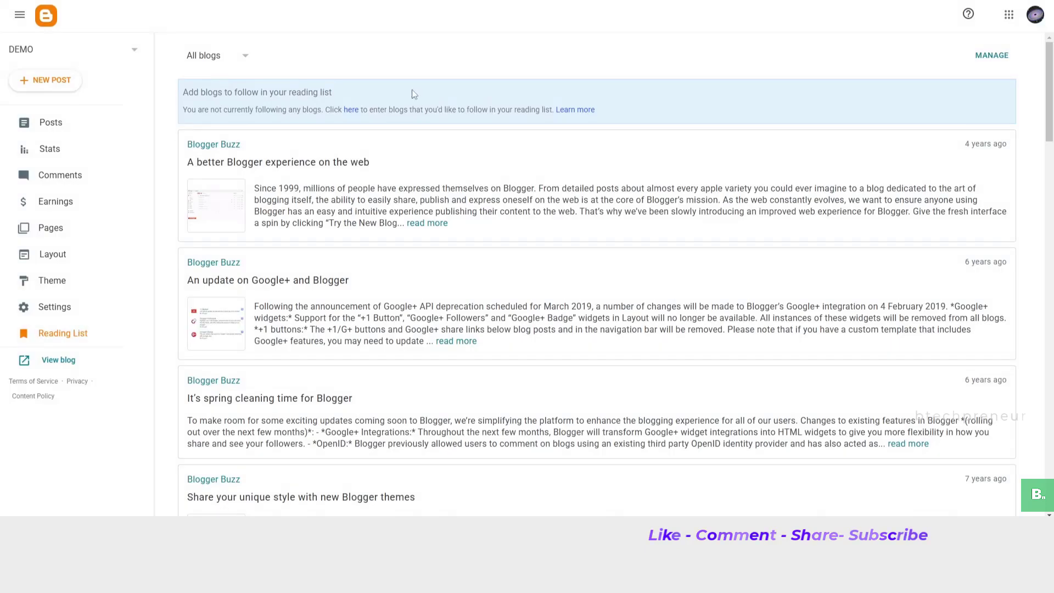
{"action": "scroll", "coordinate": [301, 283], "scroll_direction": "down", "scroll_amount": 10}
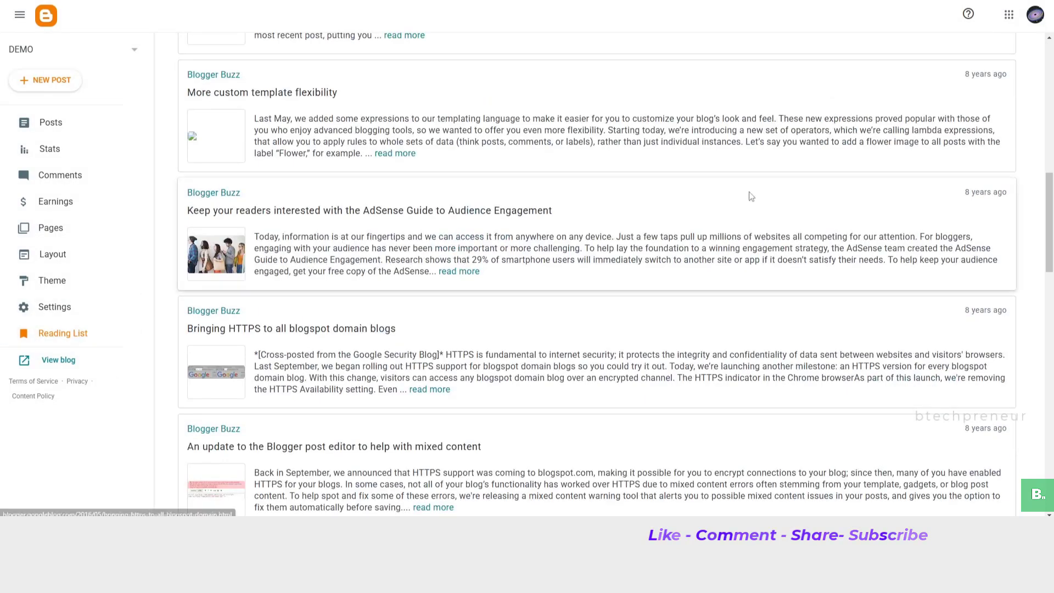
{"action": "left_click", "coordinate": [73, 48]}
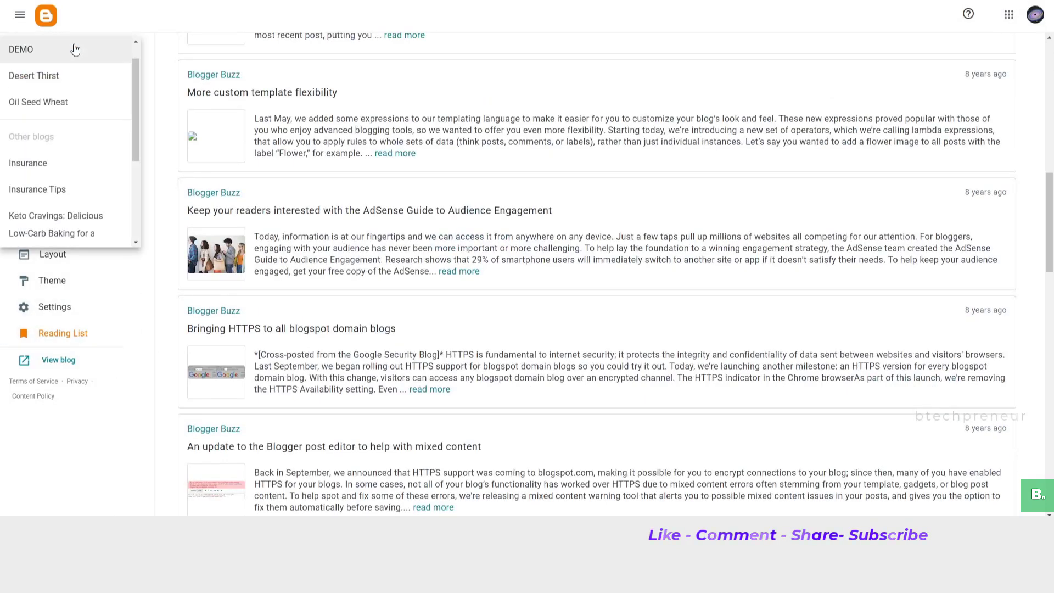
{"action": "left_click", "coordinate": [373, 55]}
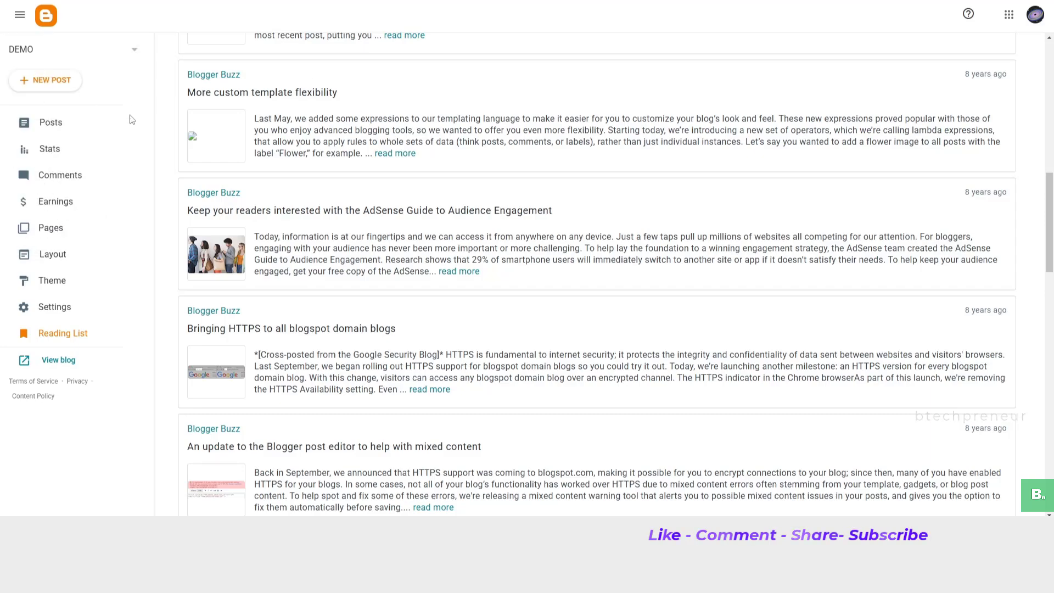